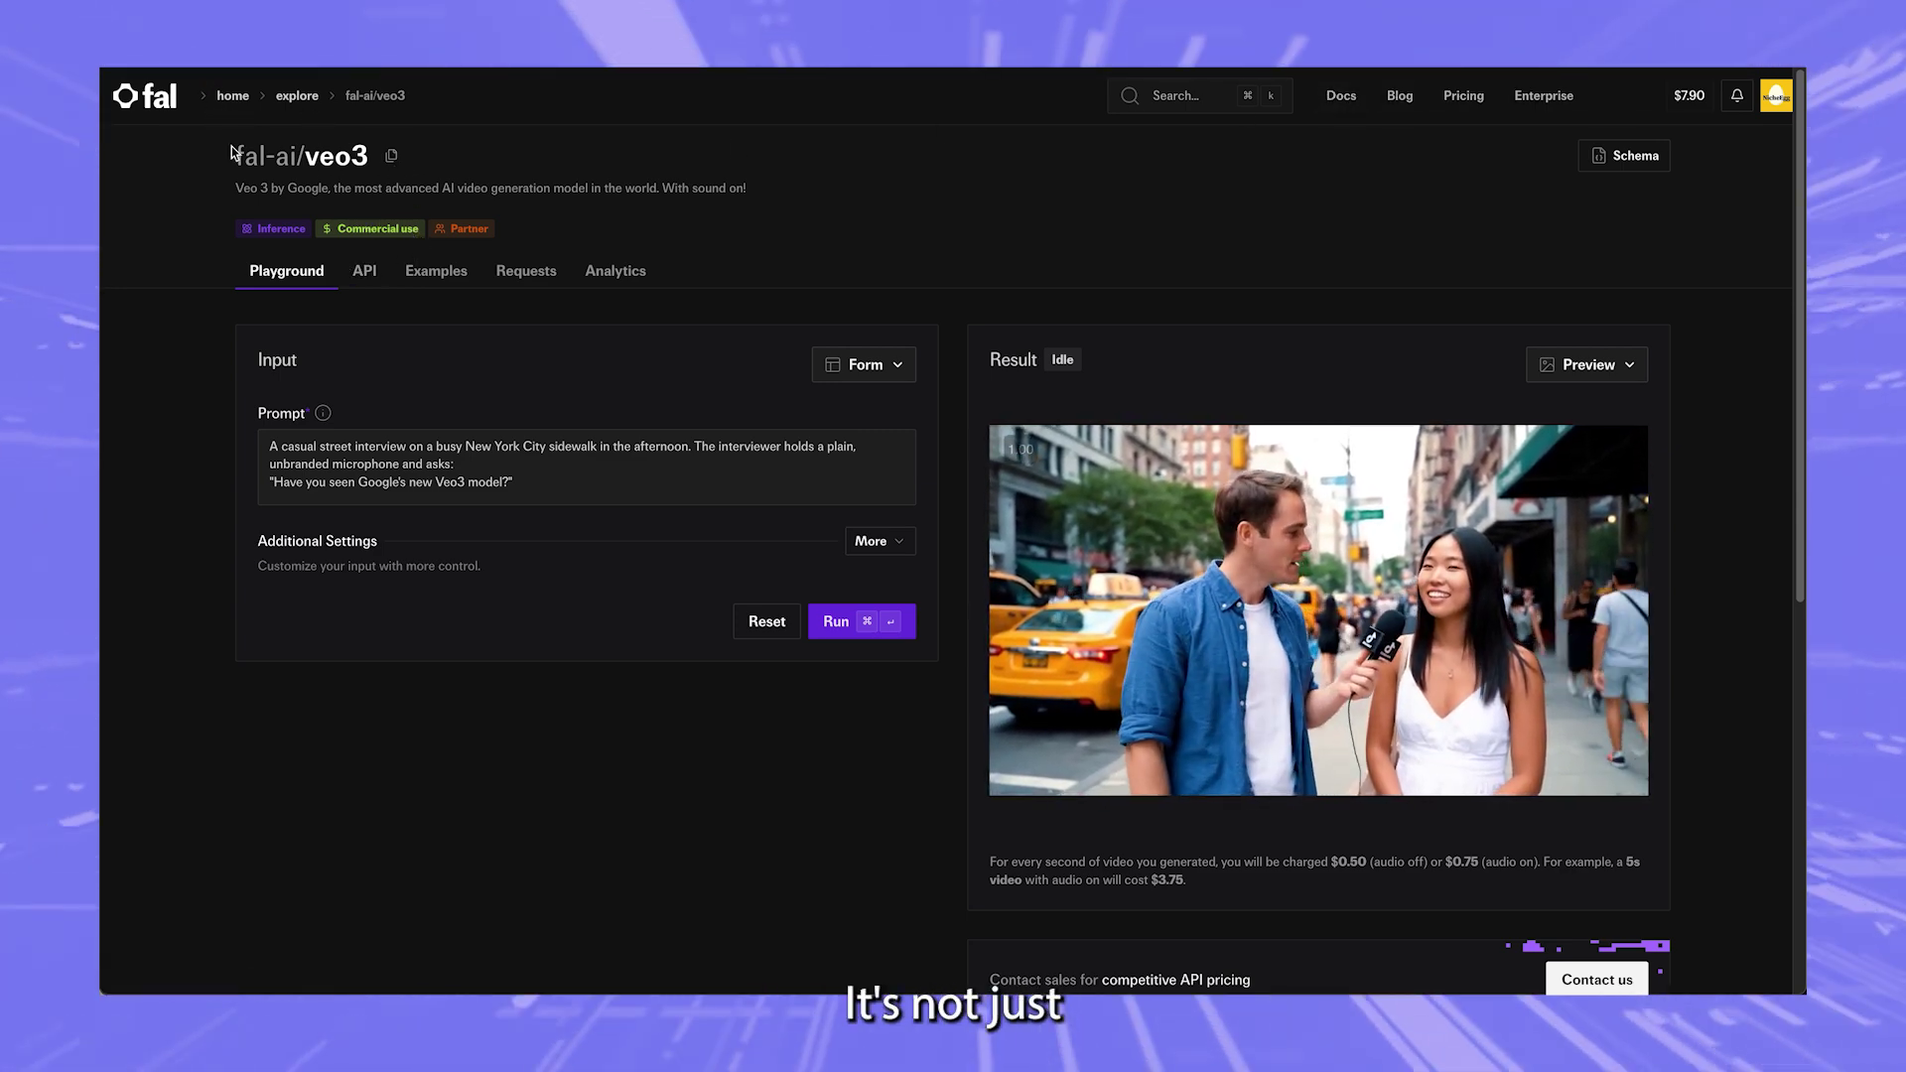
Browse the Featured Models and All Models lists, then open Veo 3 from its 'Try it!' banner
left_click(283, 97)
scroll(665, 414, "down", 1)
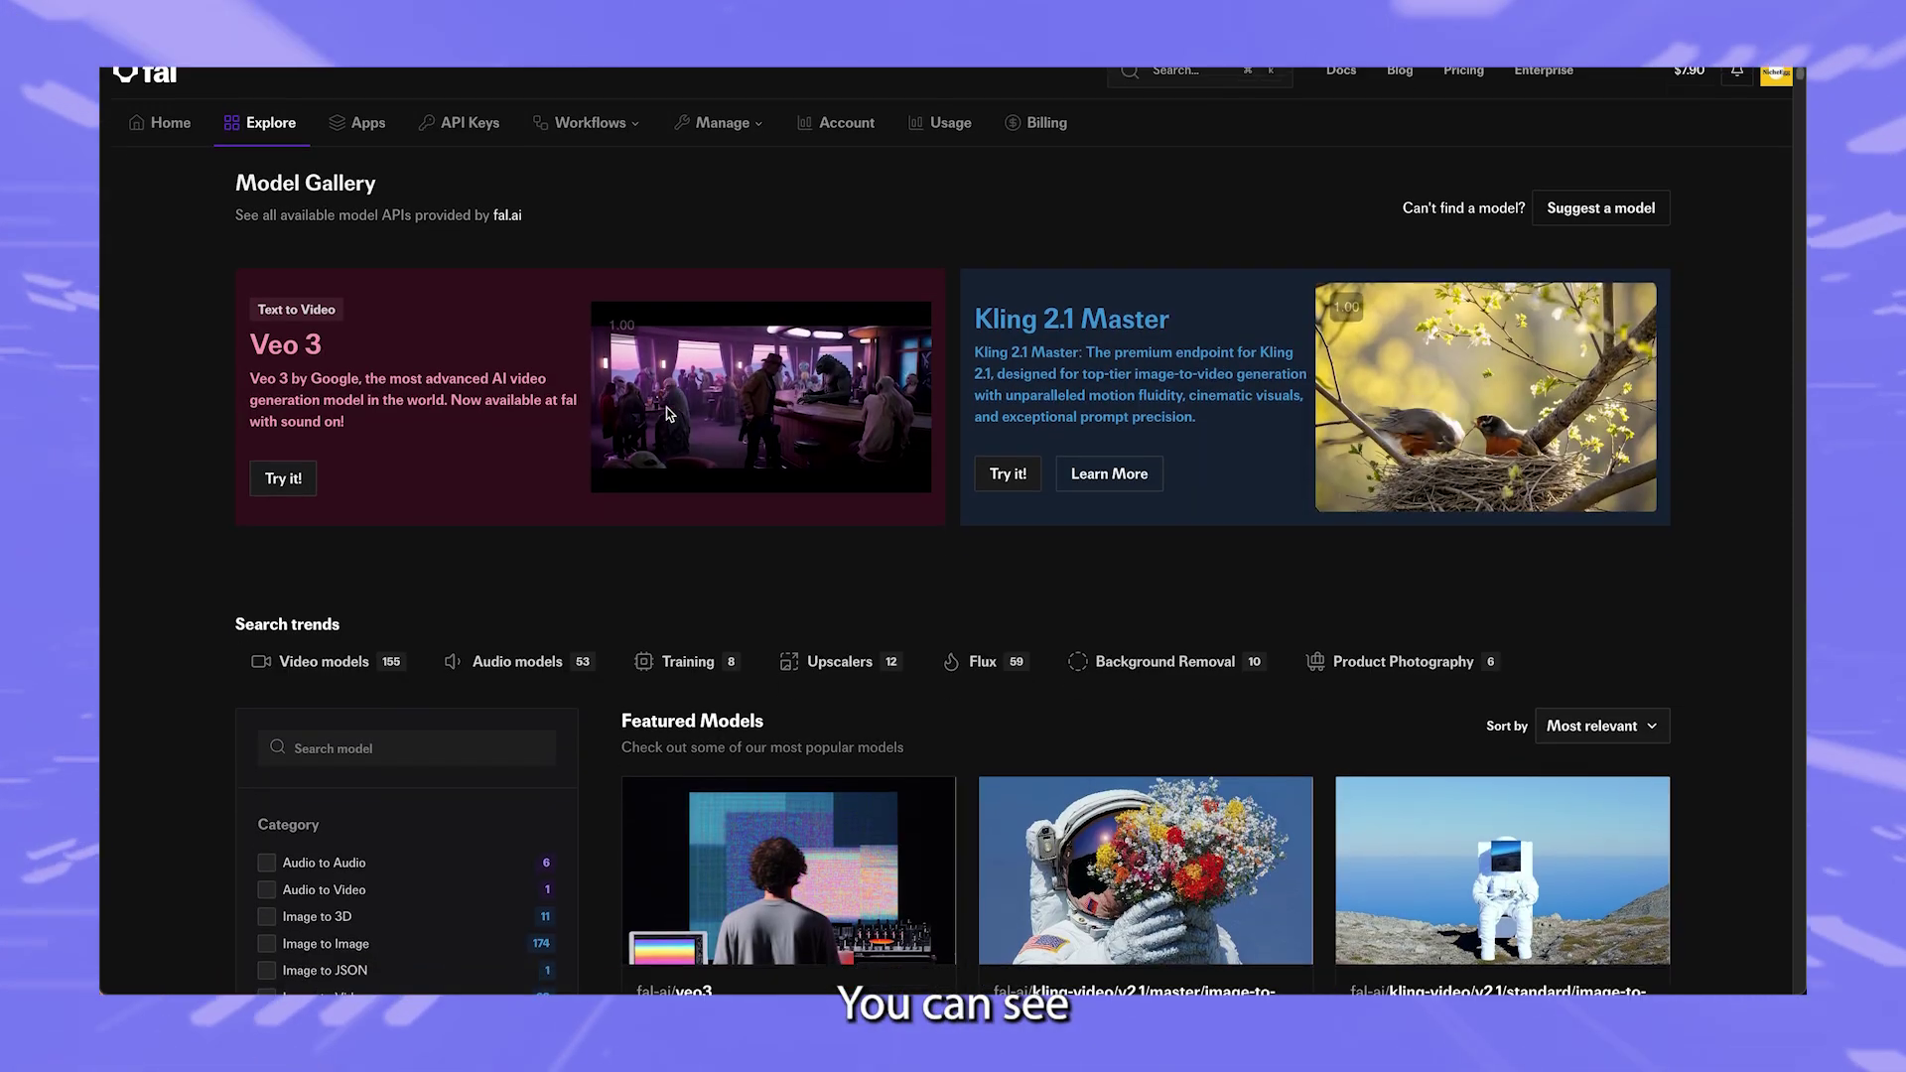
scroll(665, 415, "down", 3)
scroll(780, 577, "down", 2)
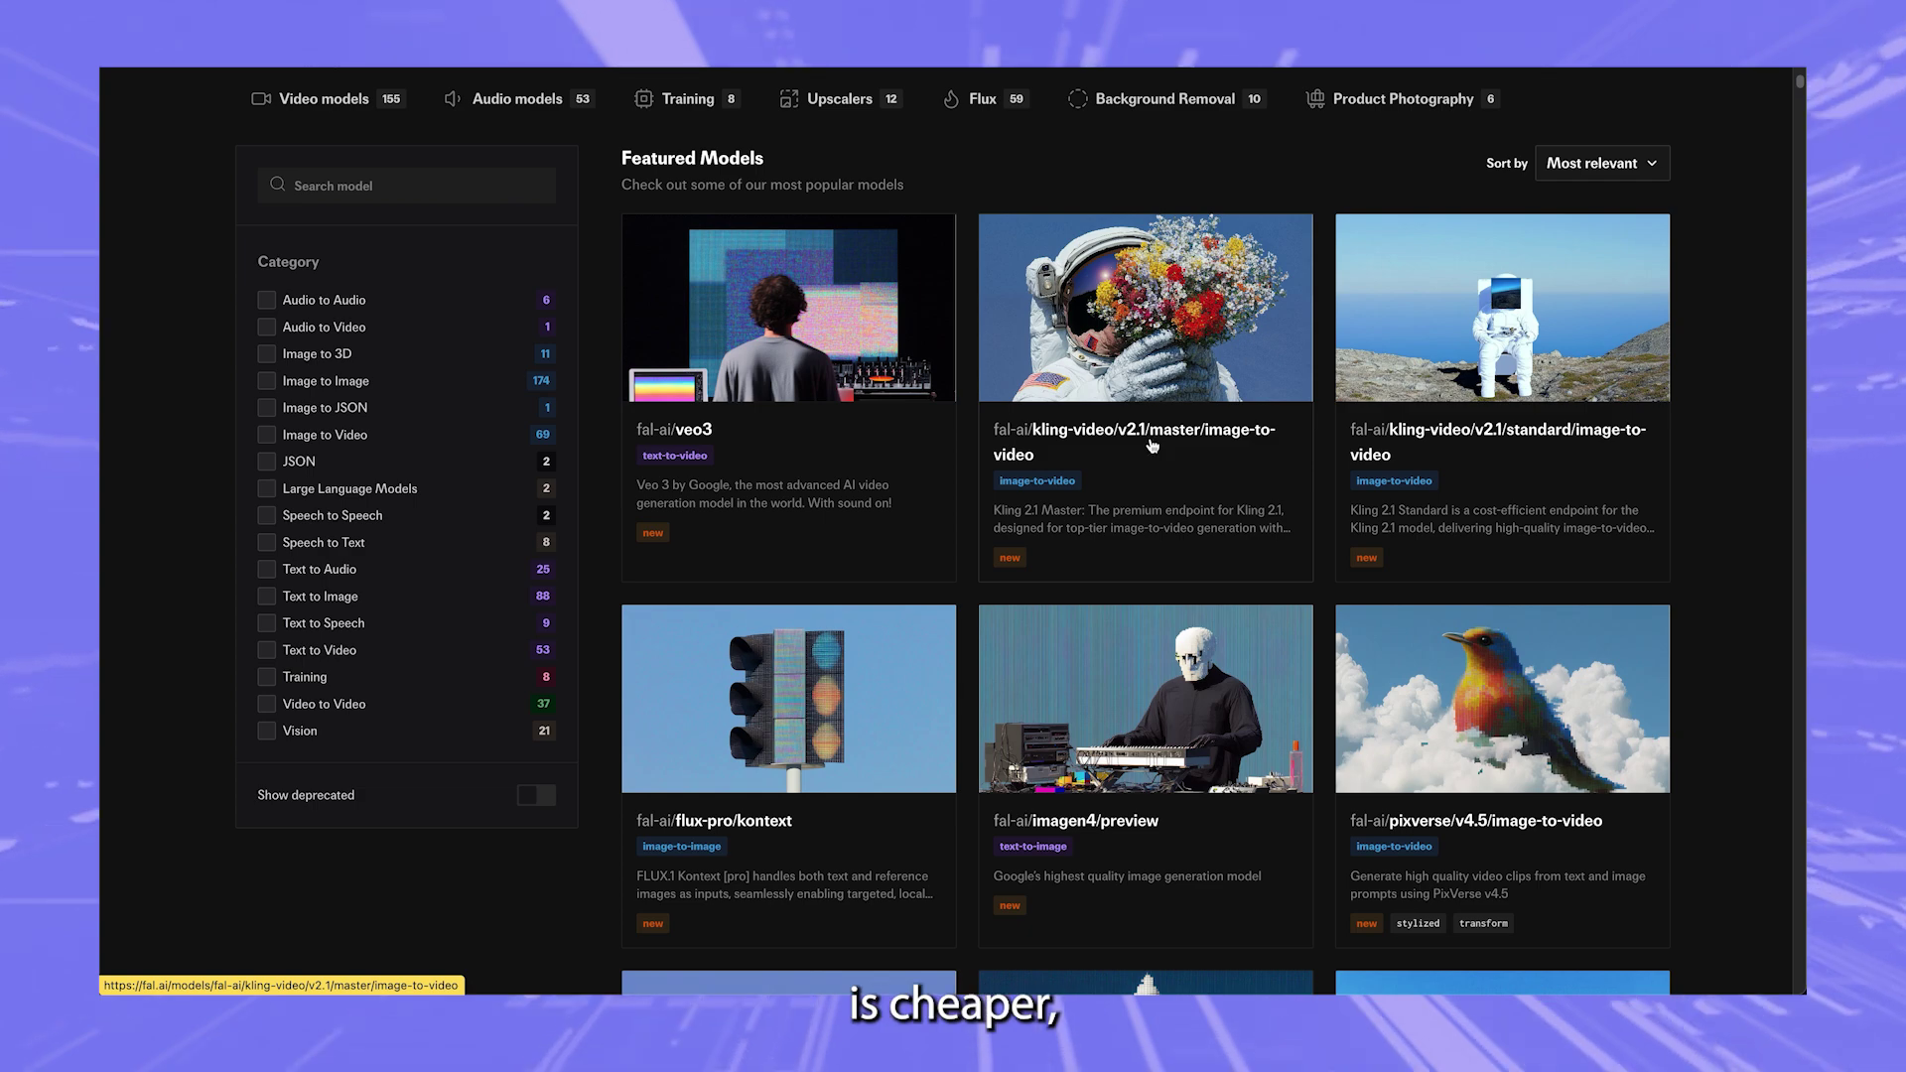
scroll(1151, 445, "down", 4)
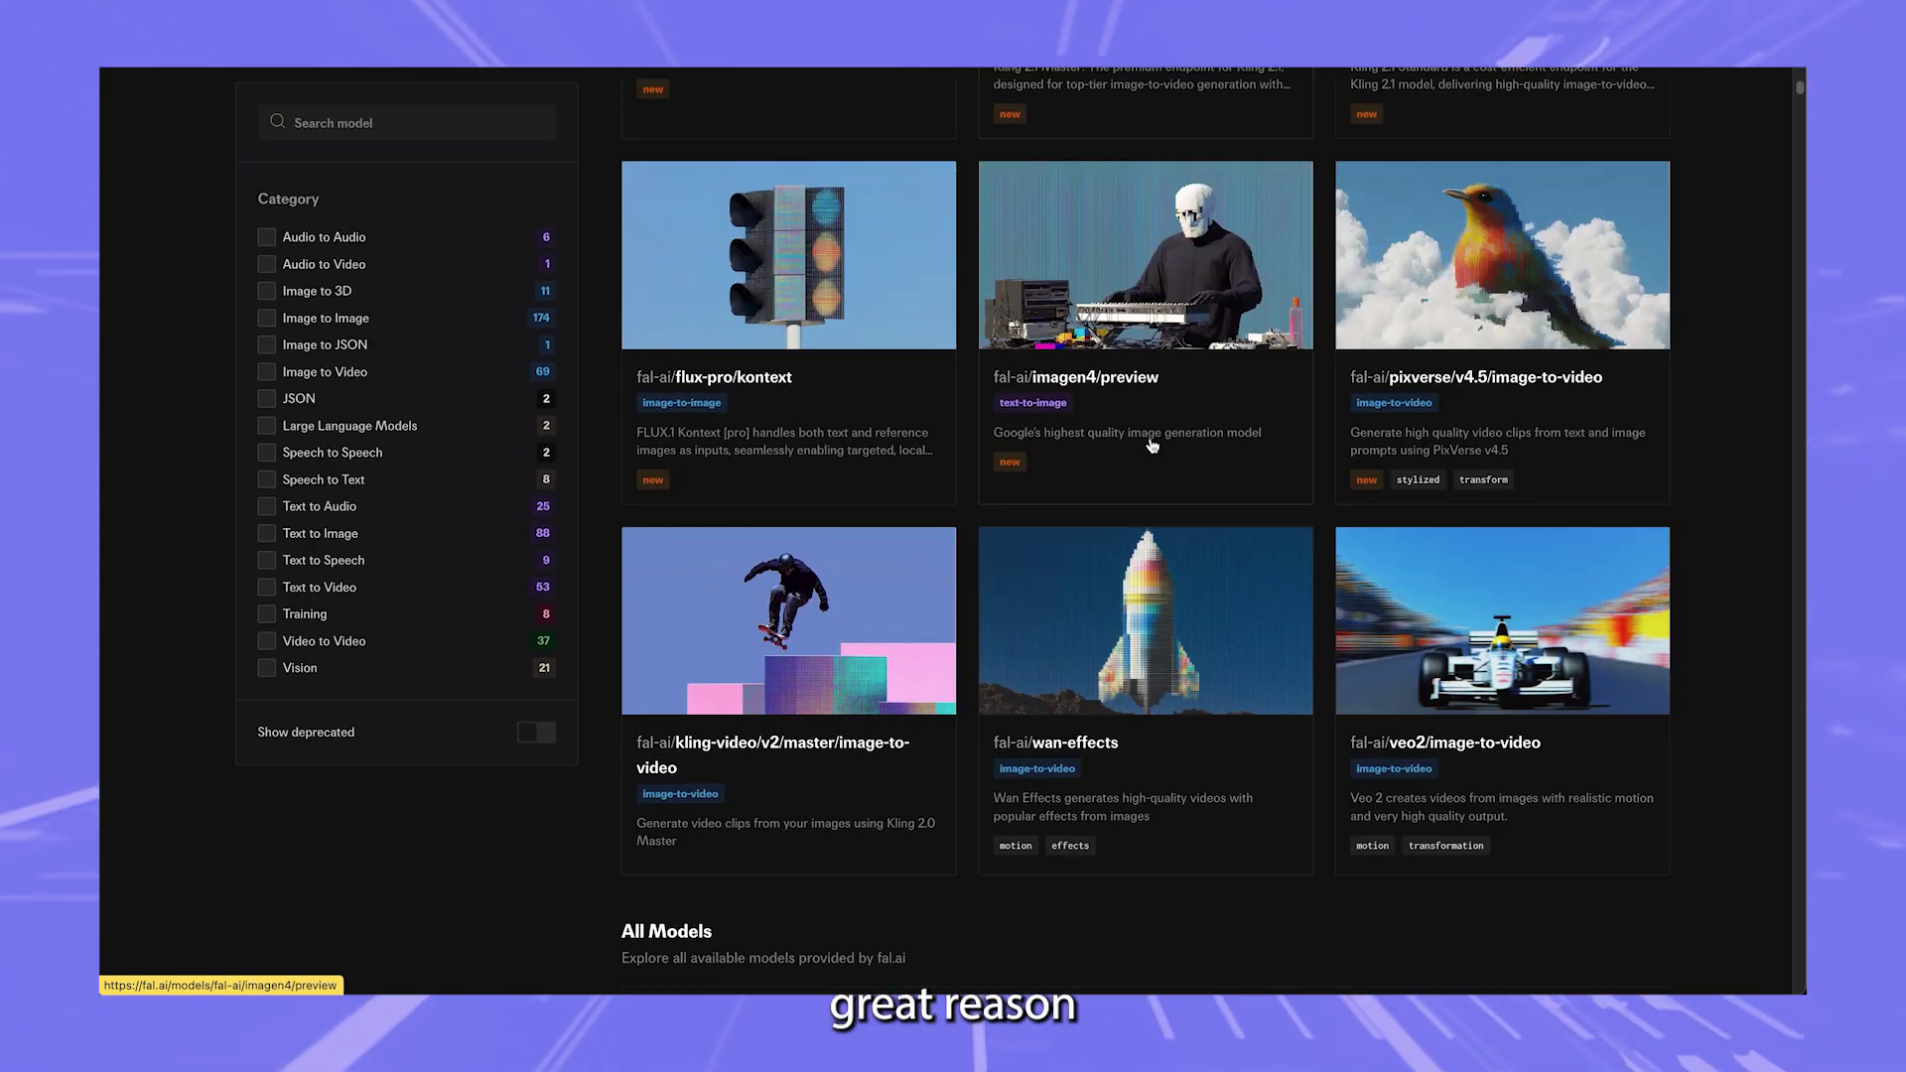
scroll(904, 628, "down", 8)
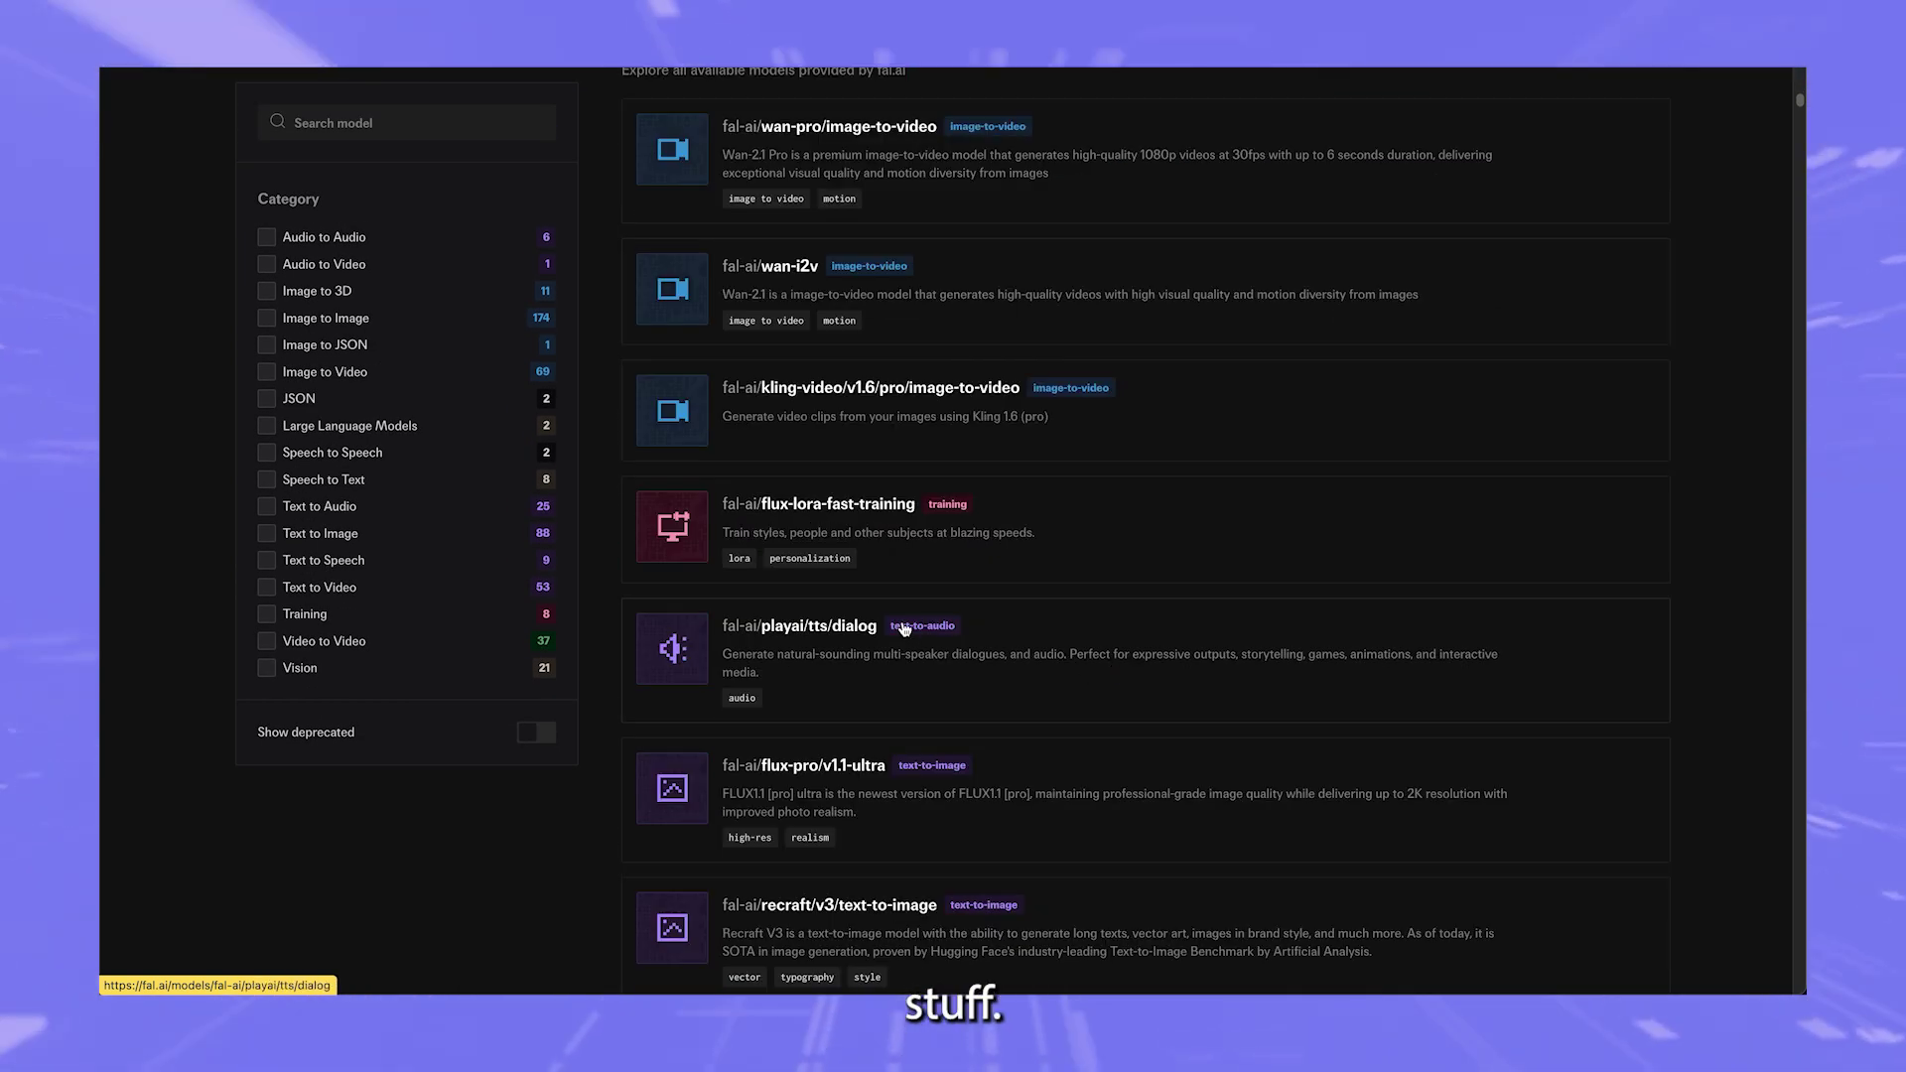
scroll(843, 586, "up", 20)
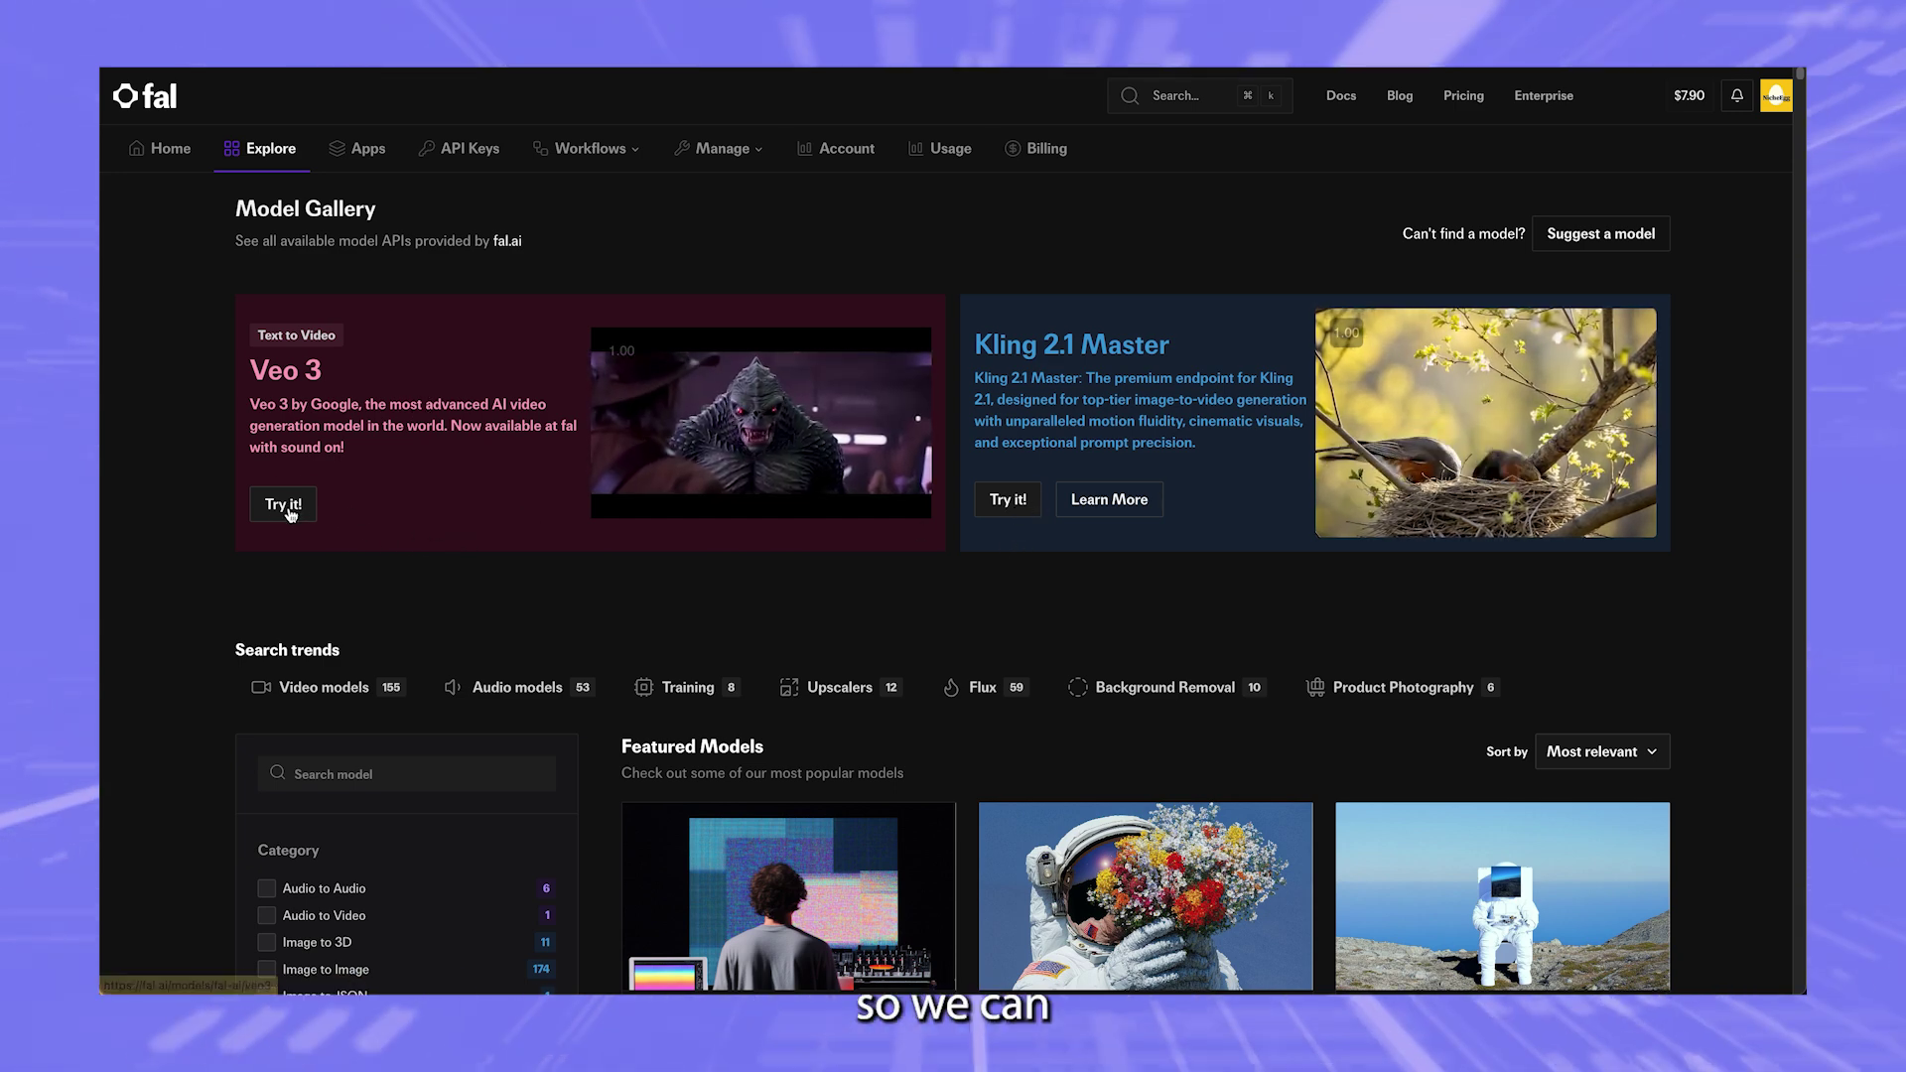
left_click(294, 461)
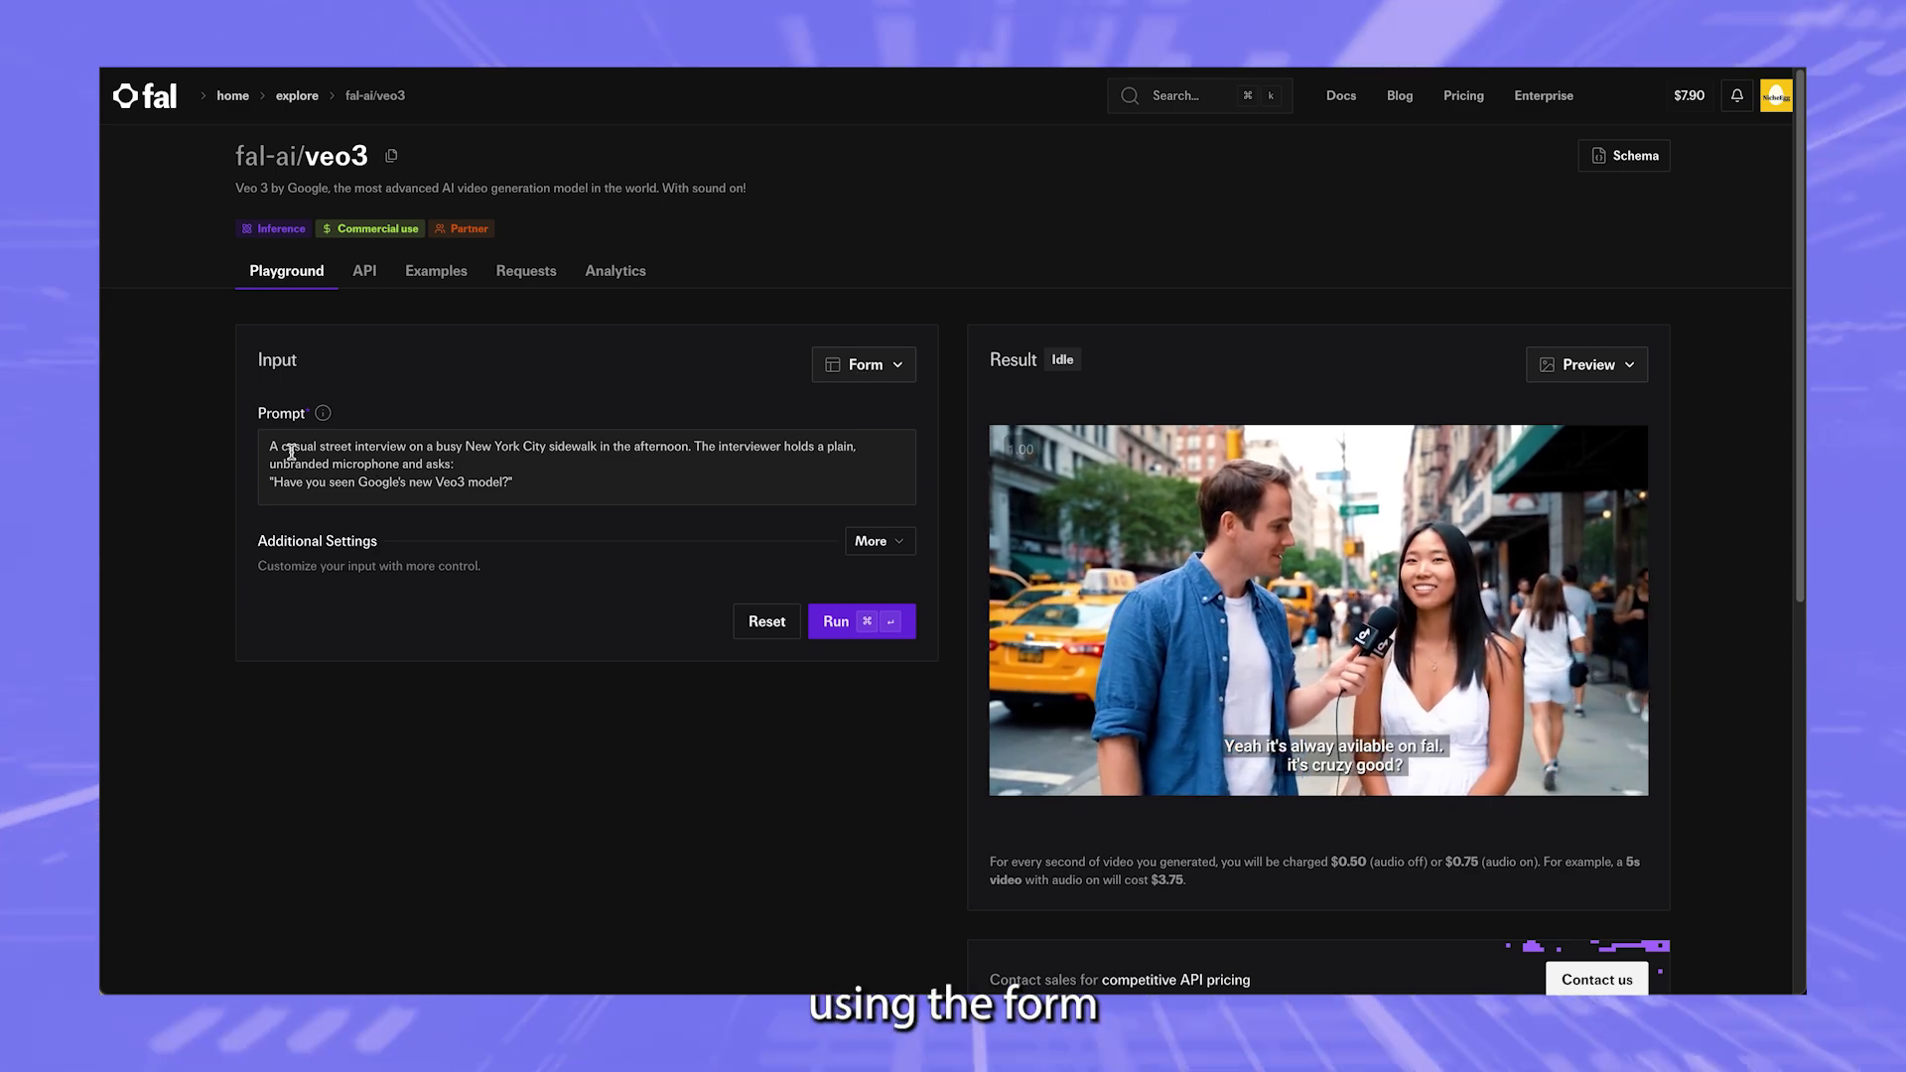
left_click_drag(281, 444, 582, 481)
left_click(582, 480)
left_click(897, 544)
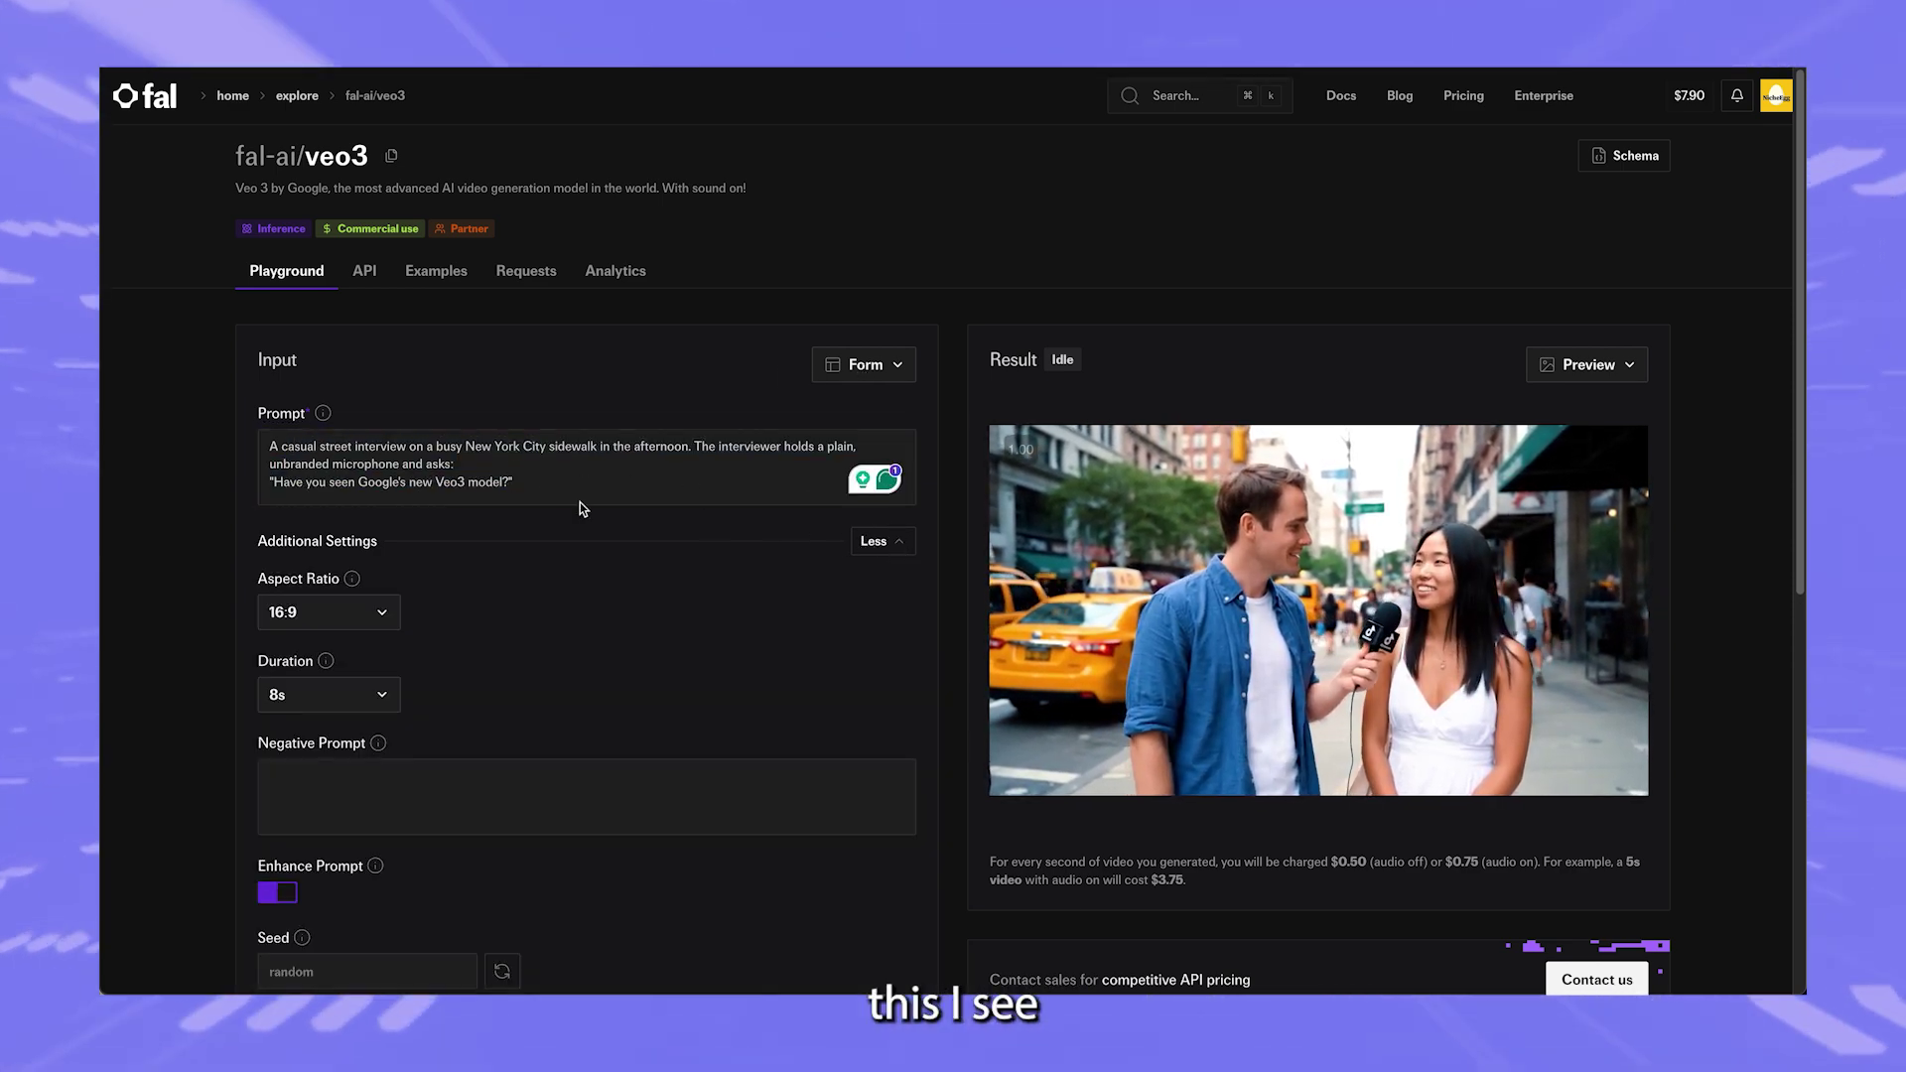
scroll(460, 527, "down", 5)
scroll(321, 532, "up", 5)
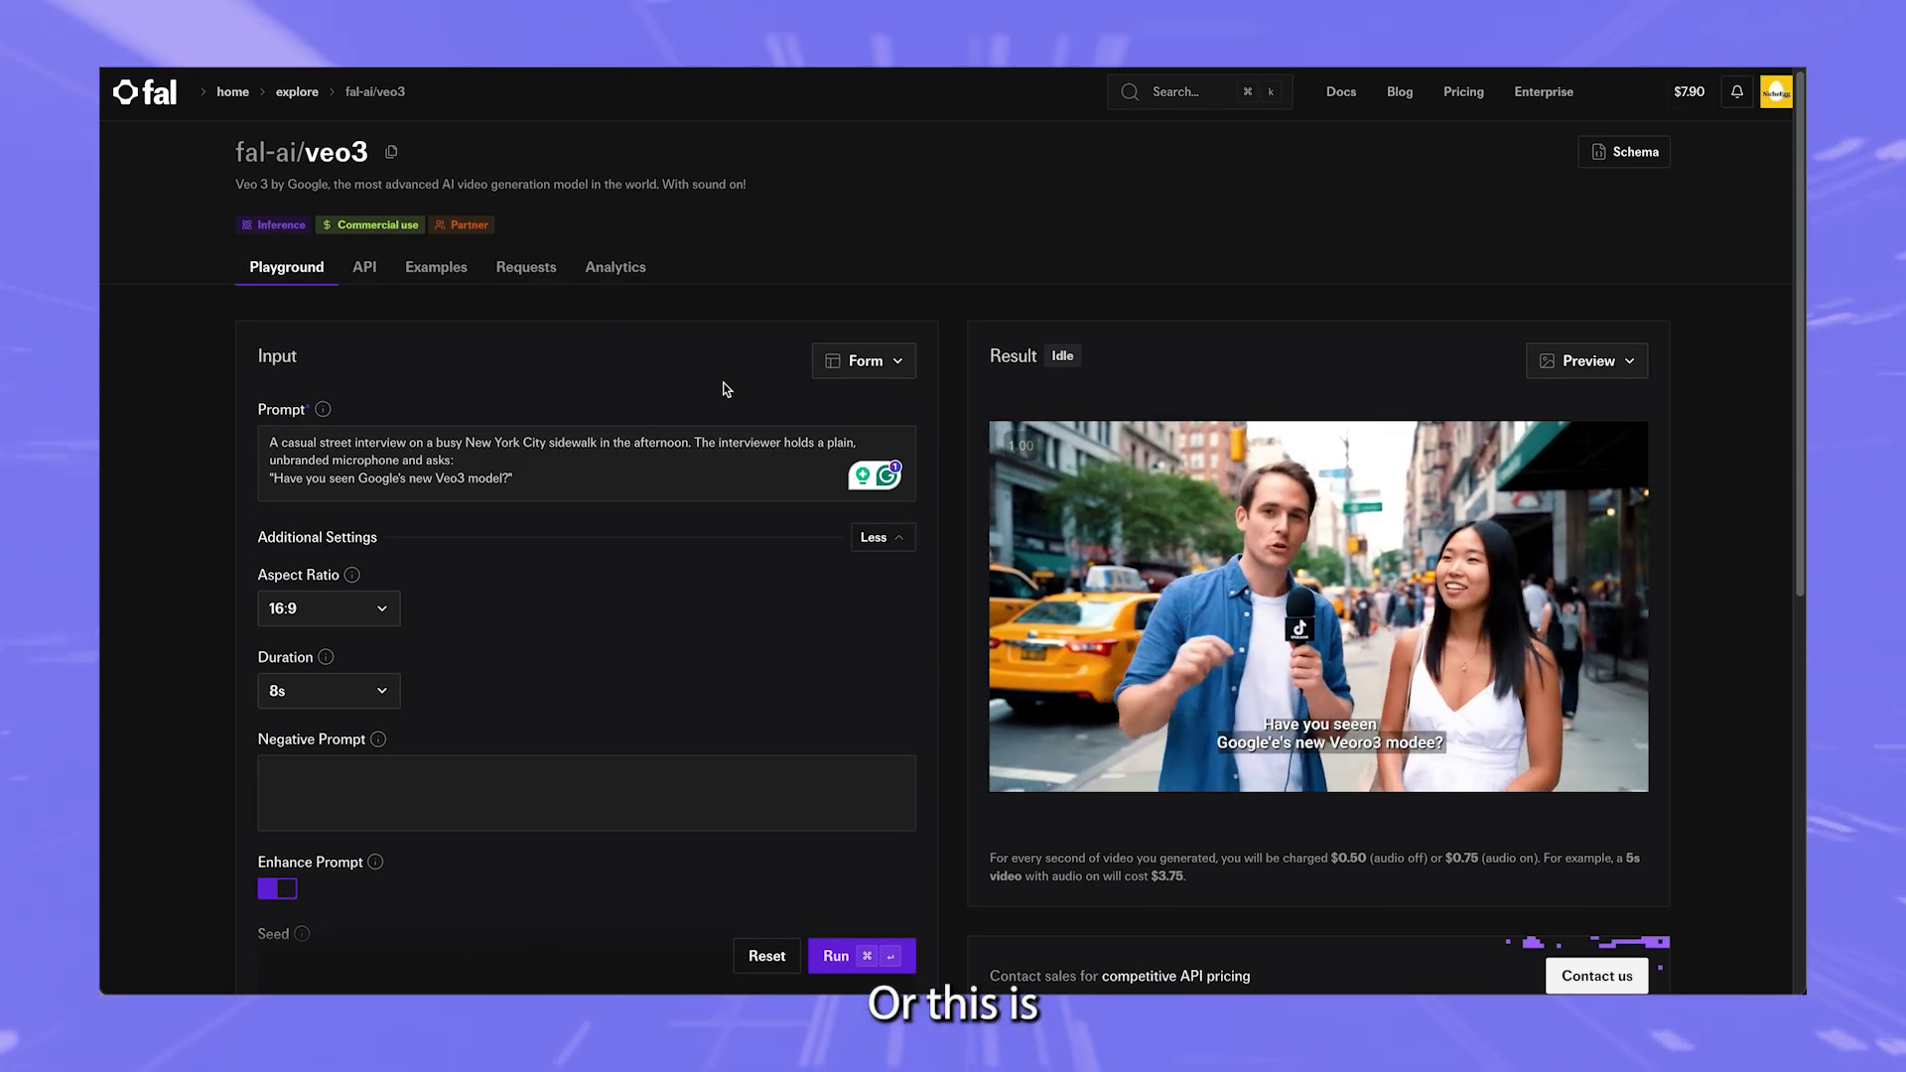
left_click(852, 364)
left_click(818, 477)
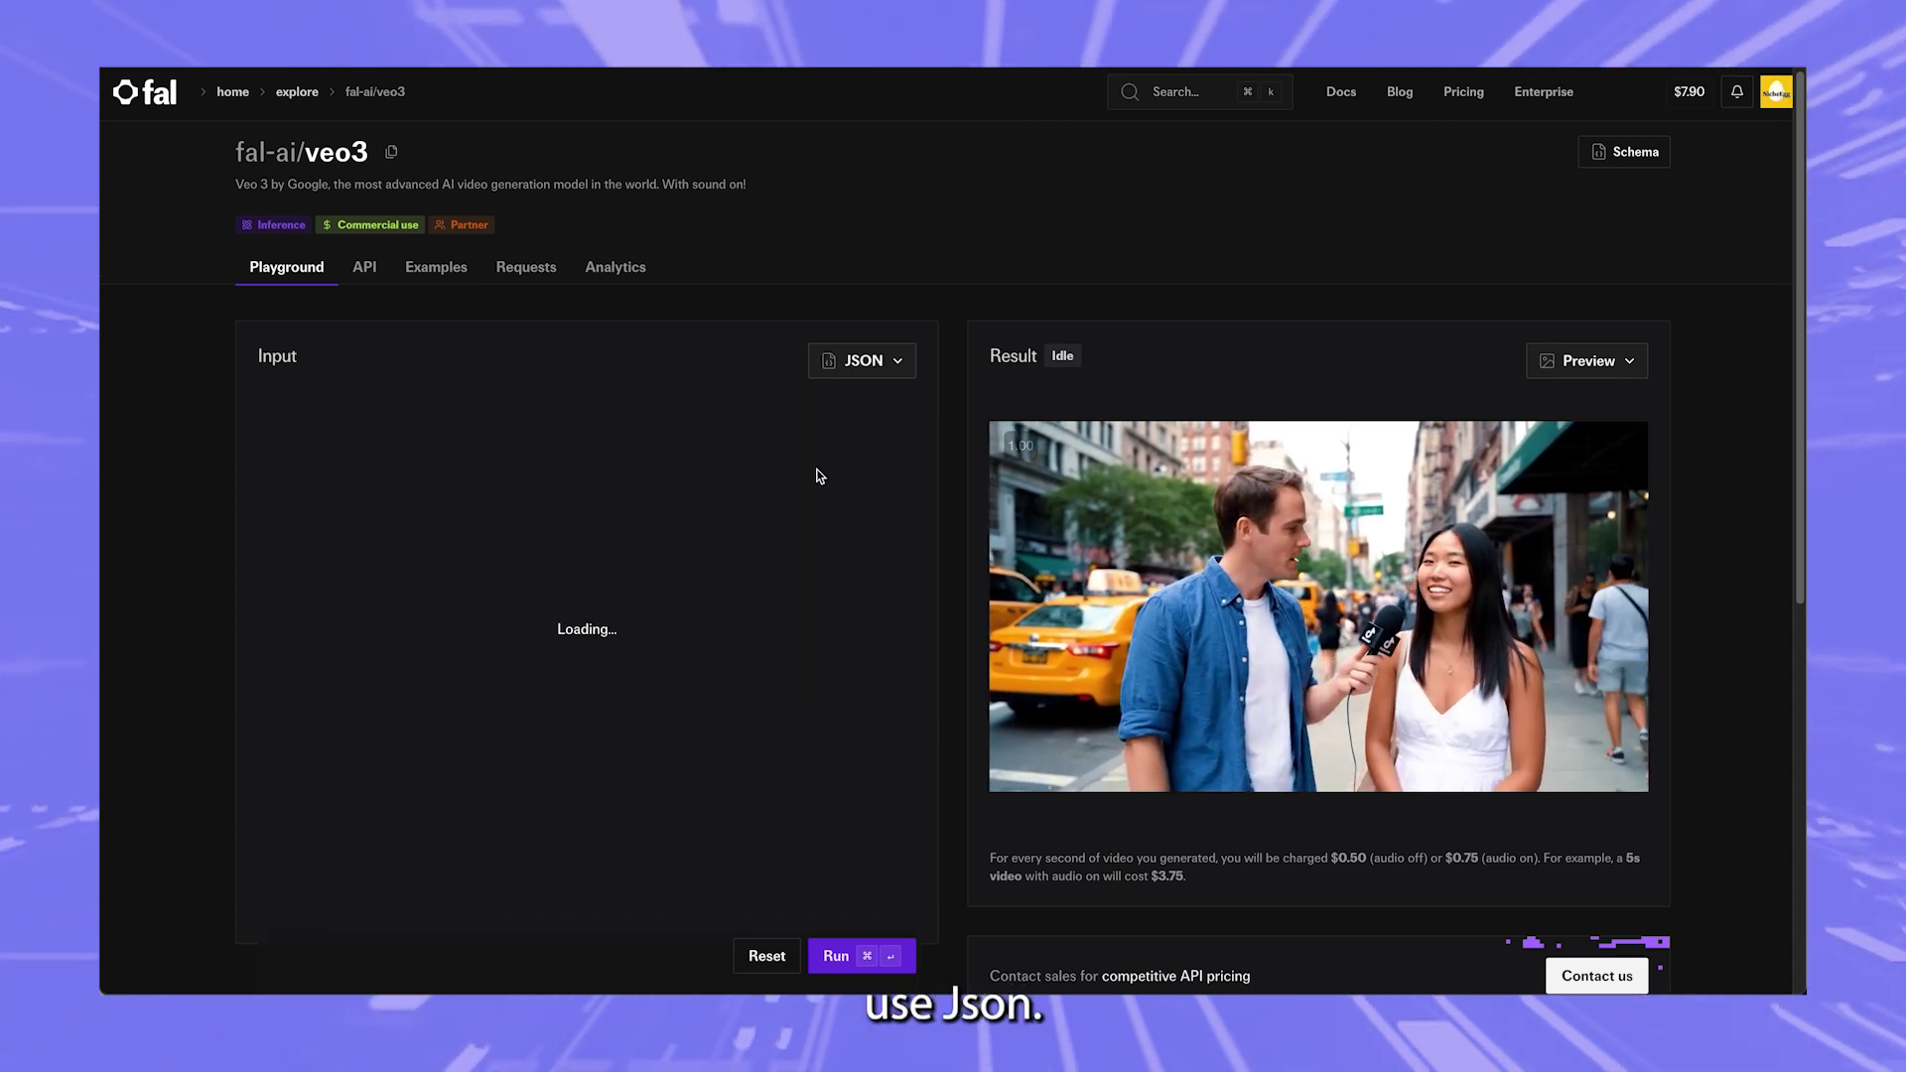
left_click_drag(359, 516, 476, 571)
left_click(497, 584)
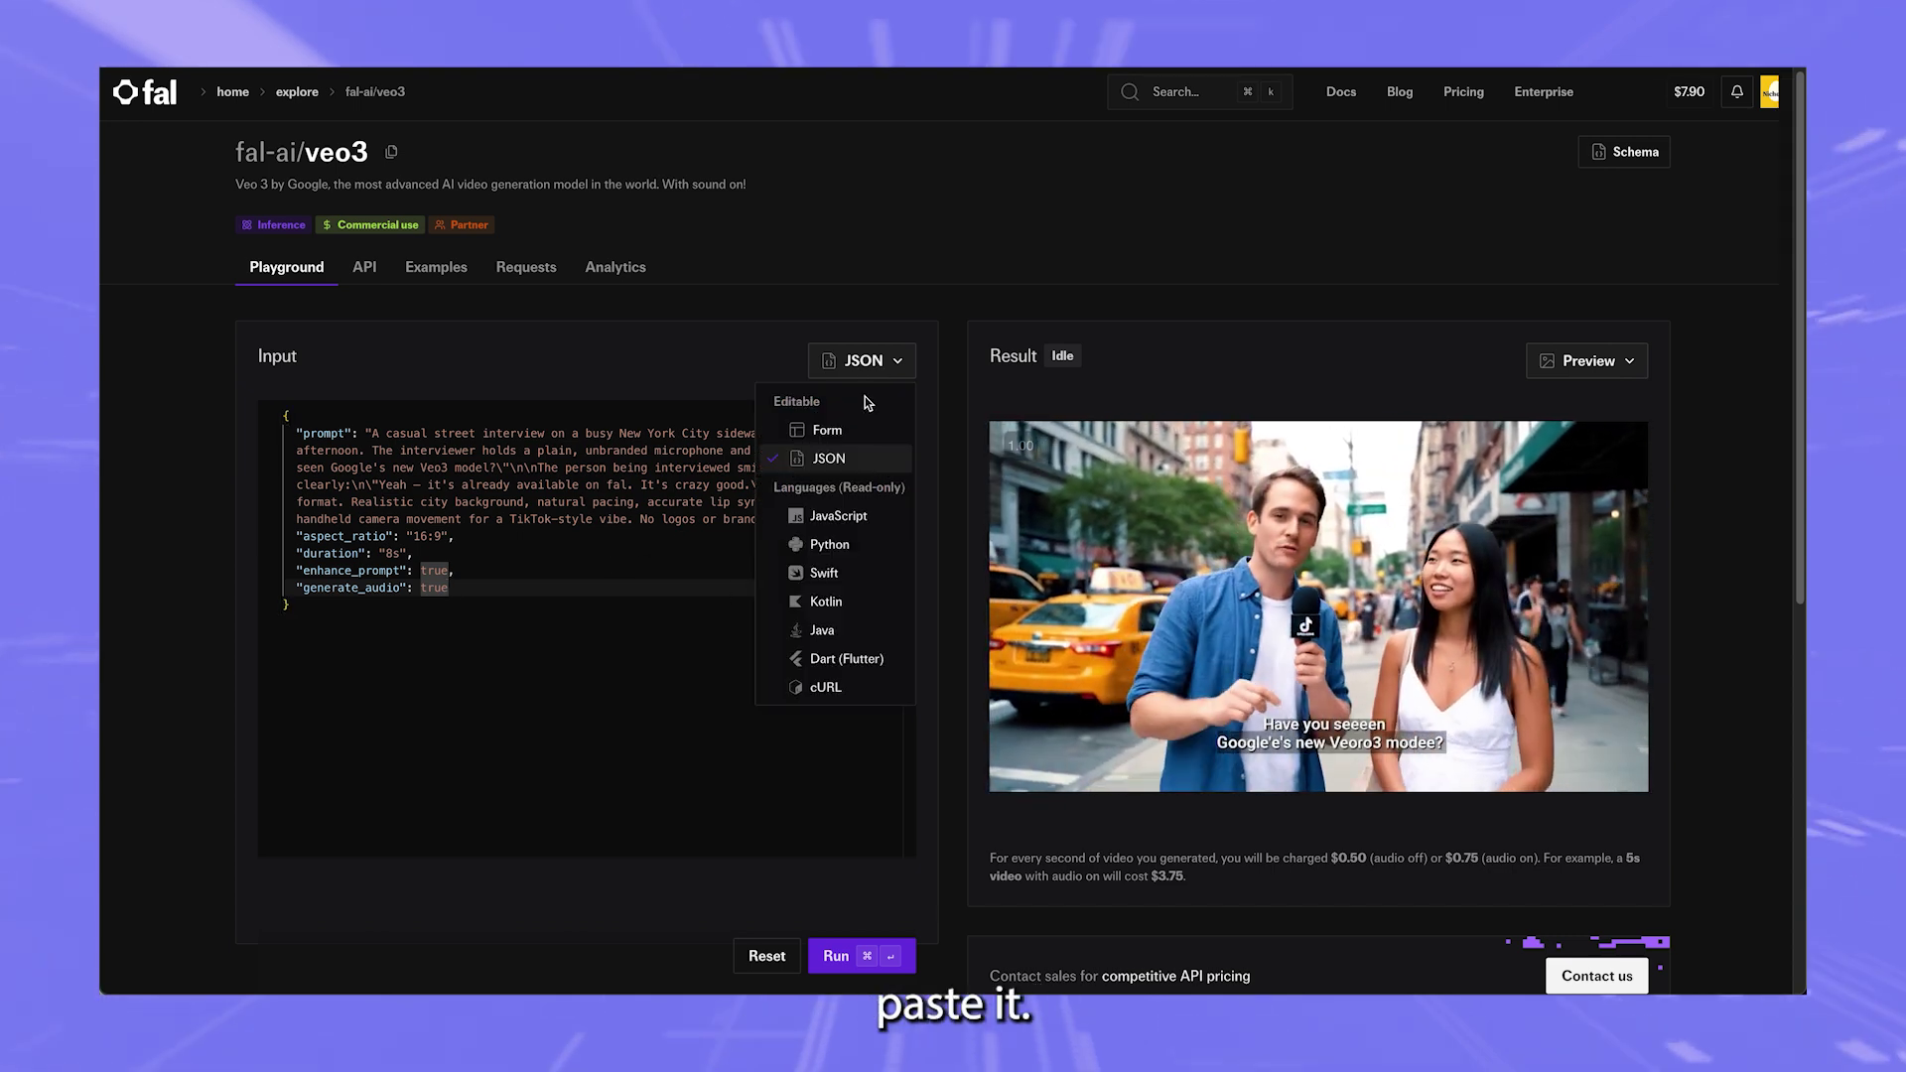
left_click(840, 433)
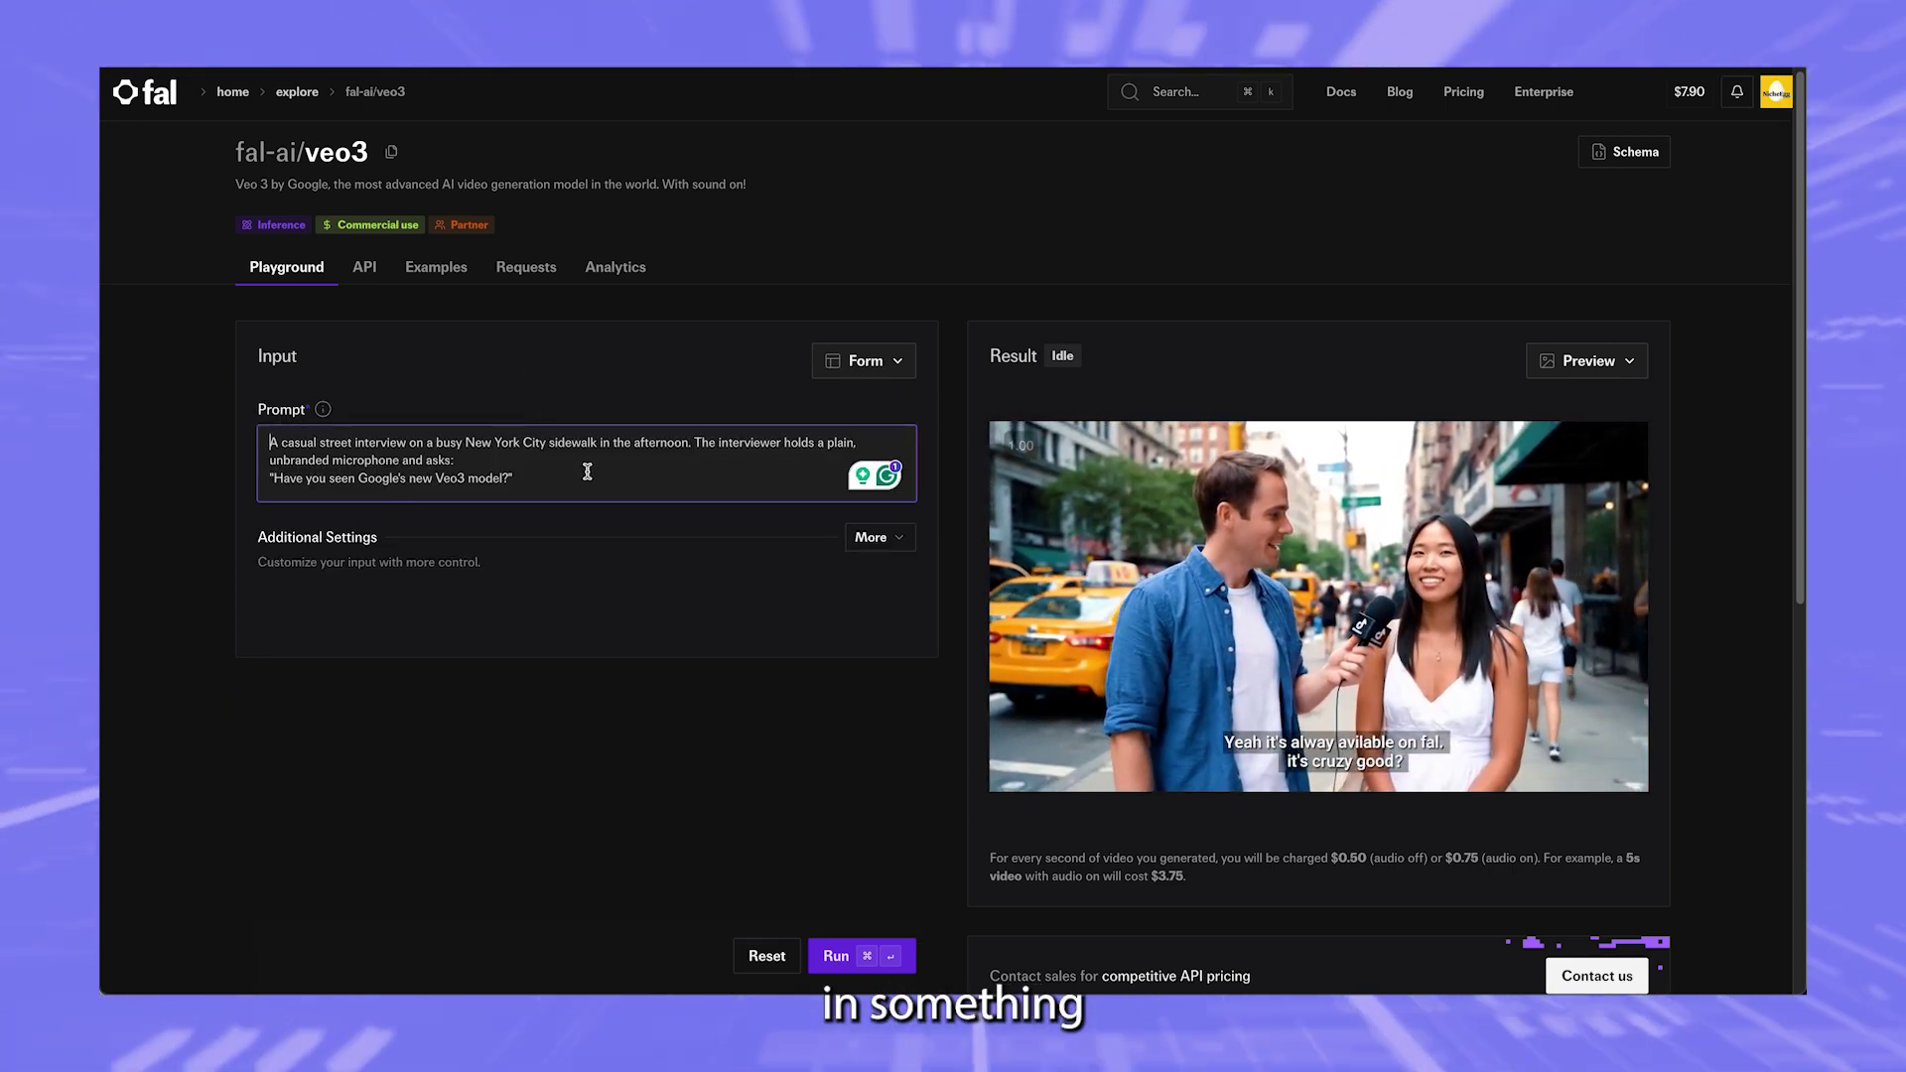
Replace the prompt with a dog holding a fish saying "That's not a chicken?", fixing typos
key("super+a")
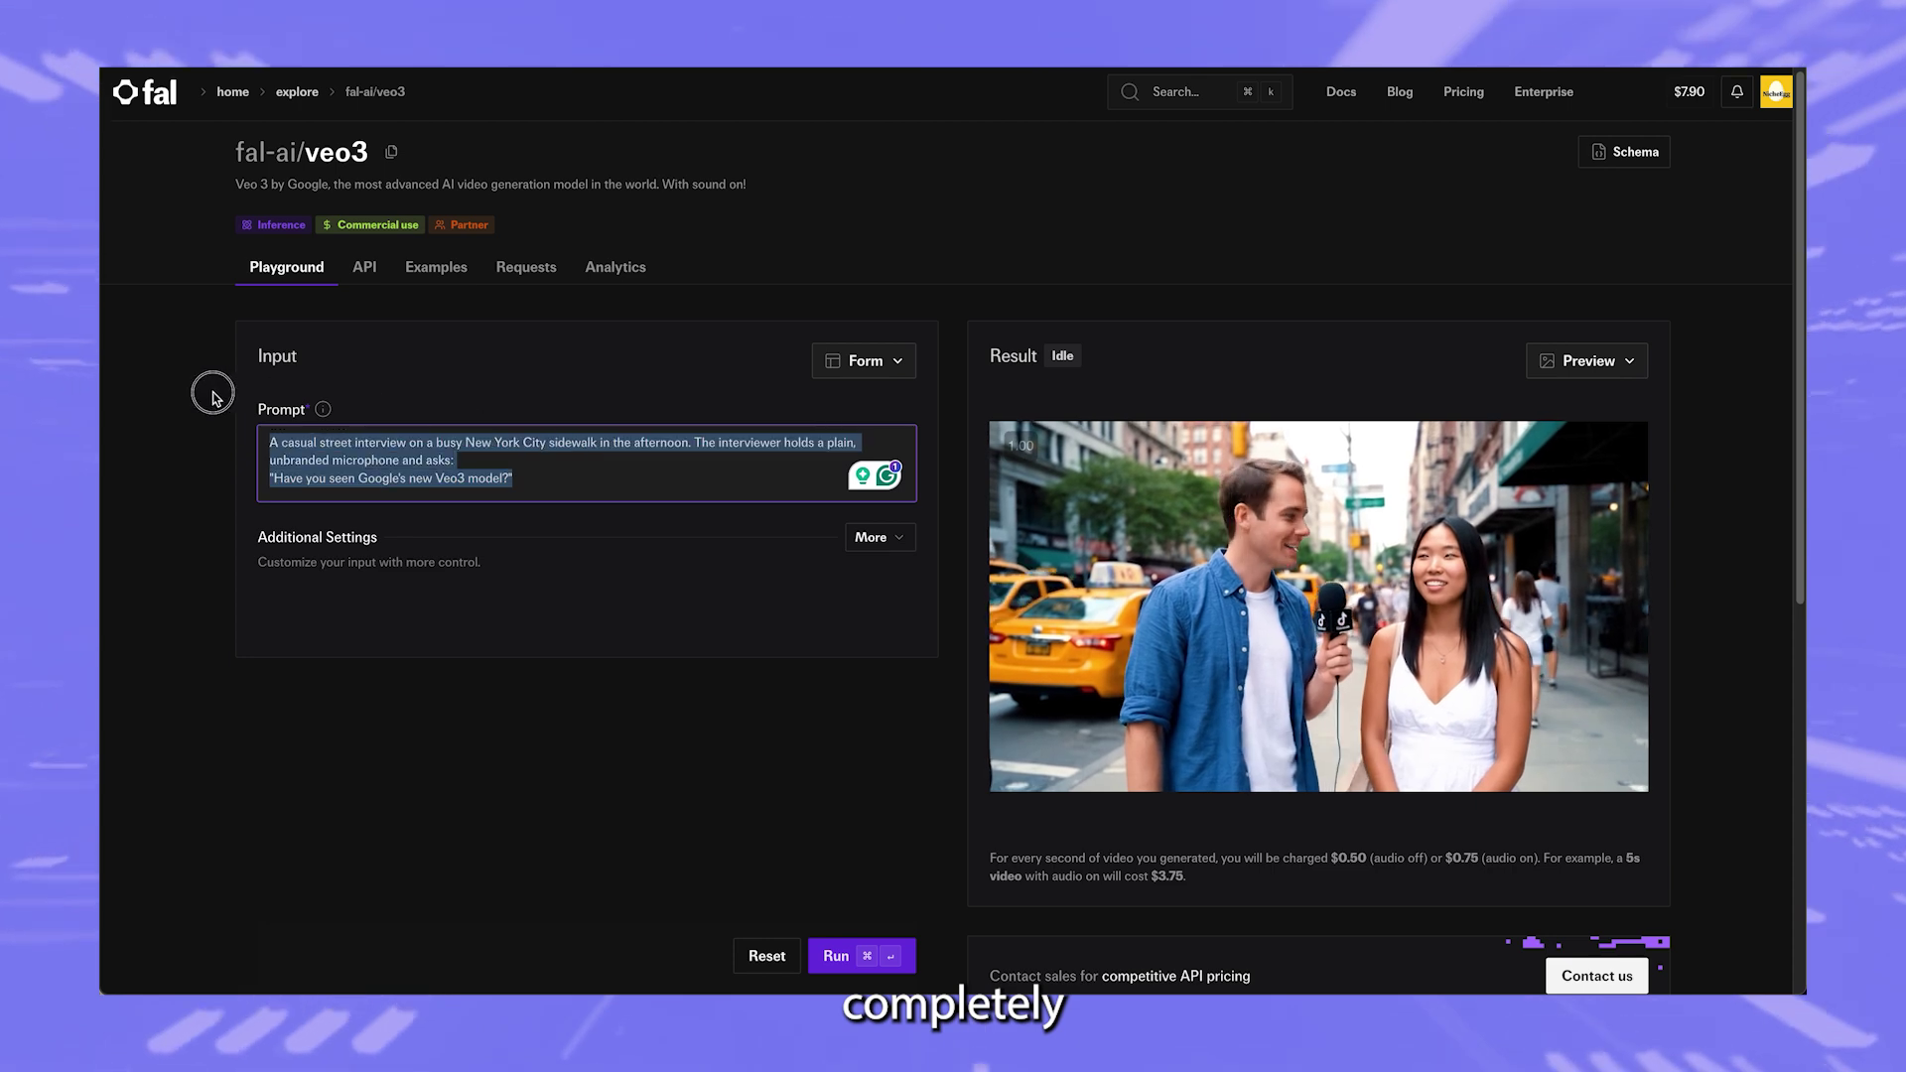
left_click(596, 489)
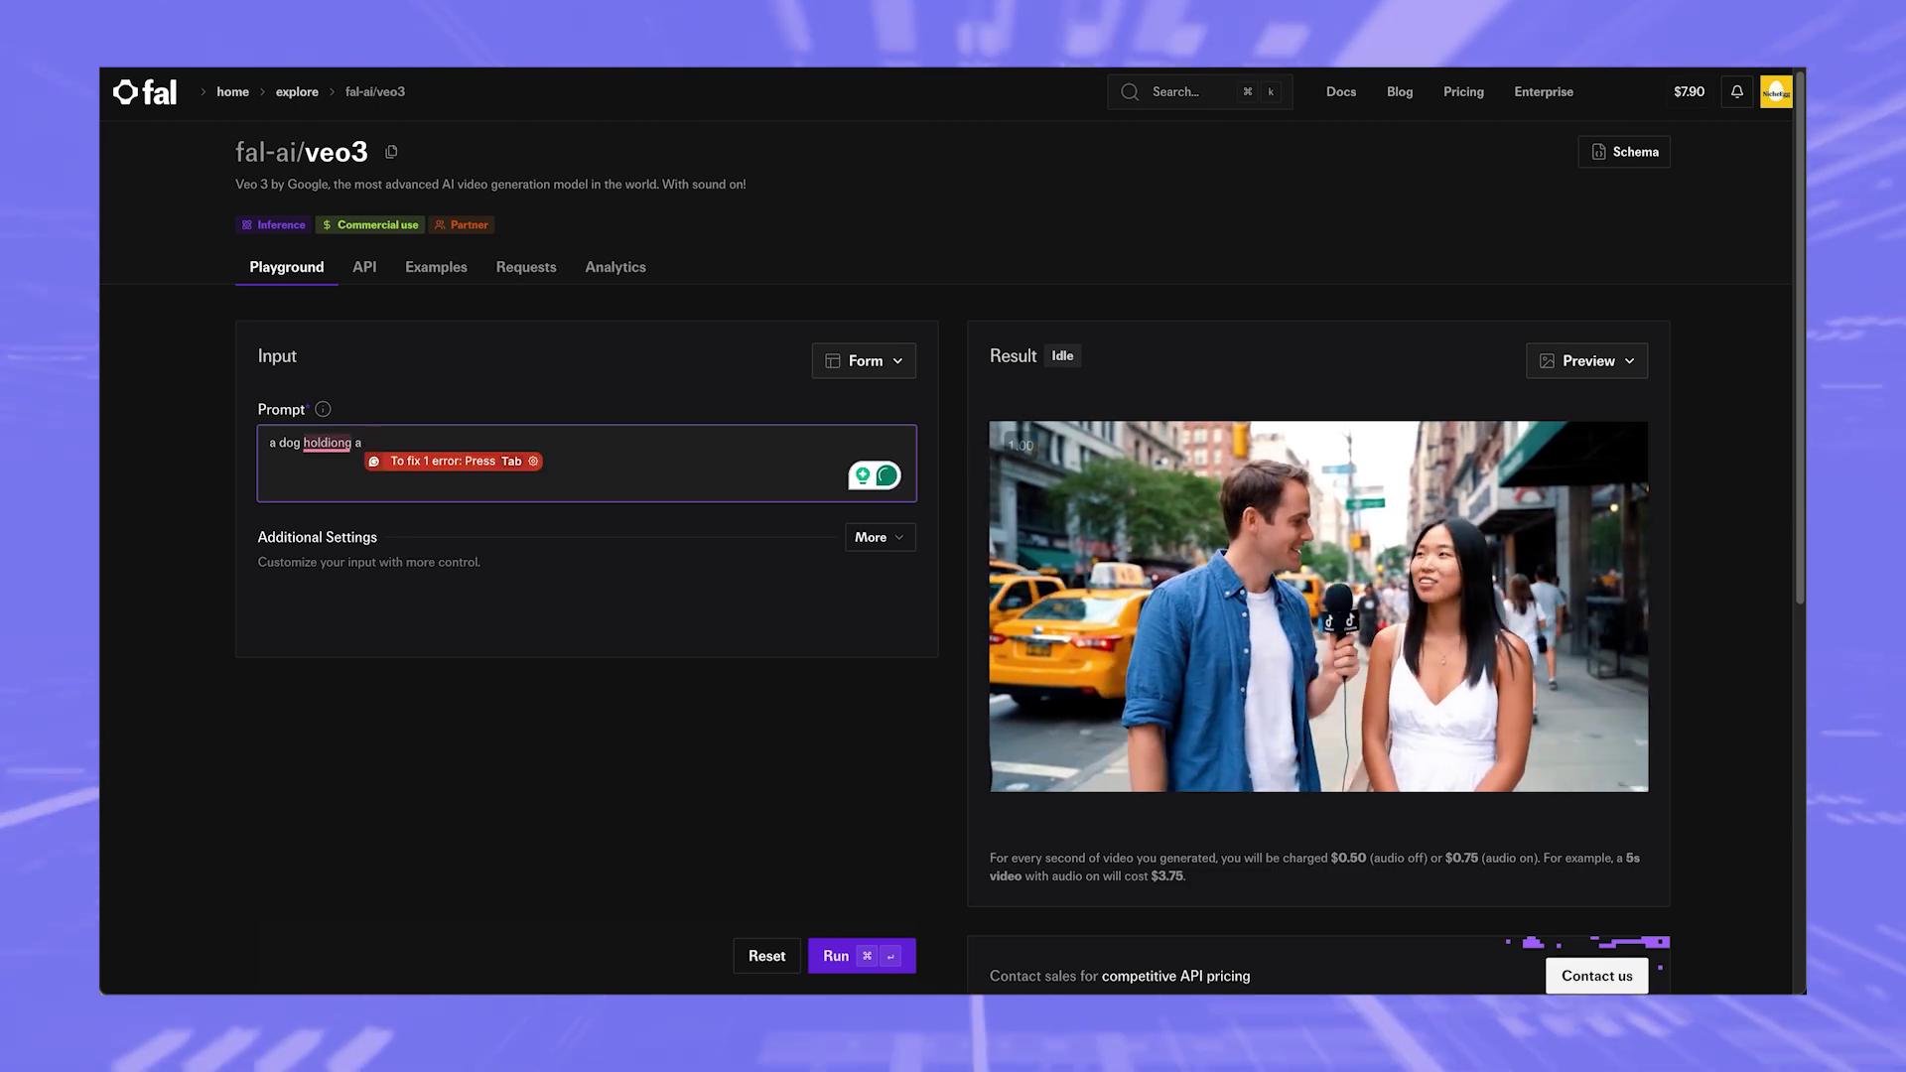
type("fish saying, thast not a chicken?")
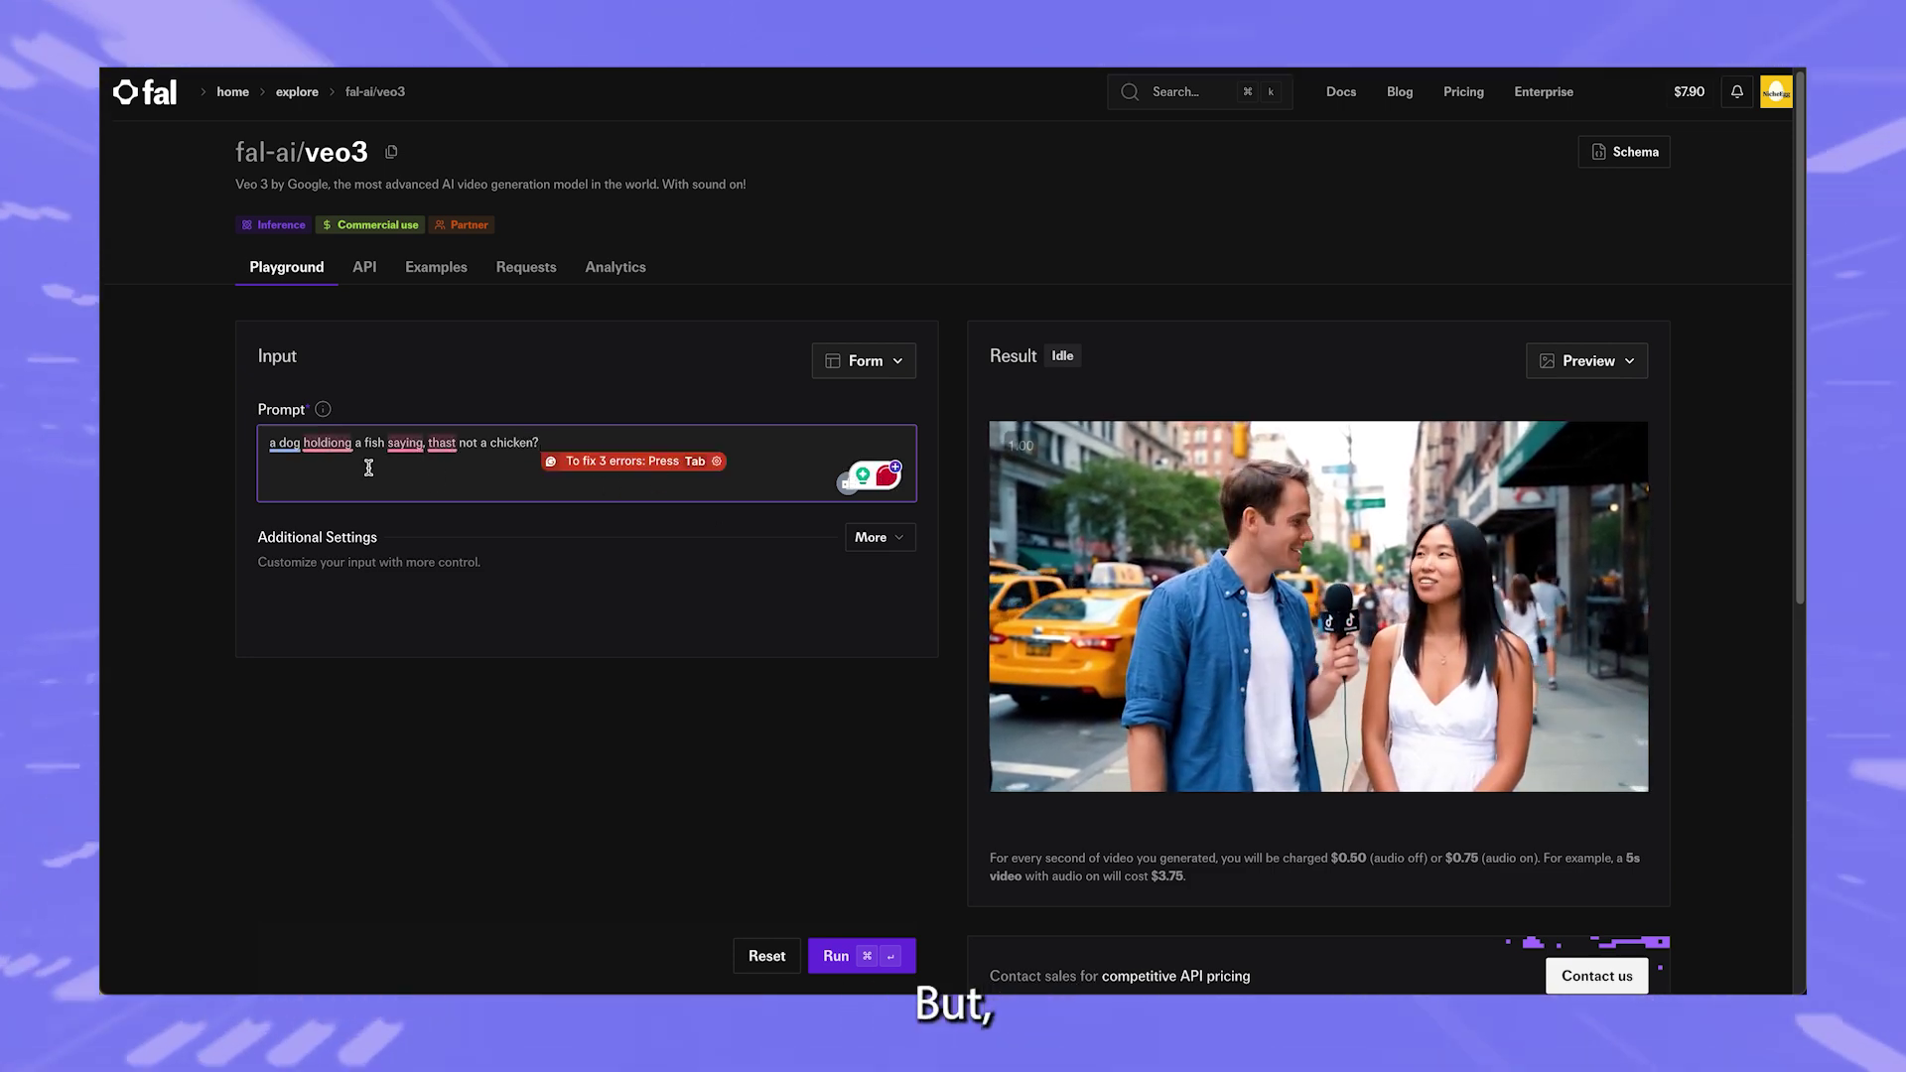
left_click(327, 444)
left_click(338, 474)
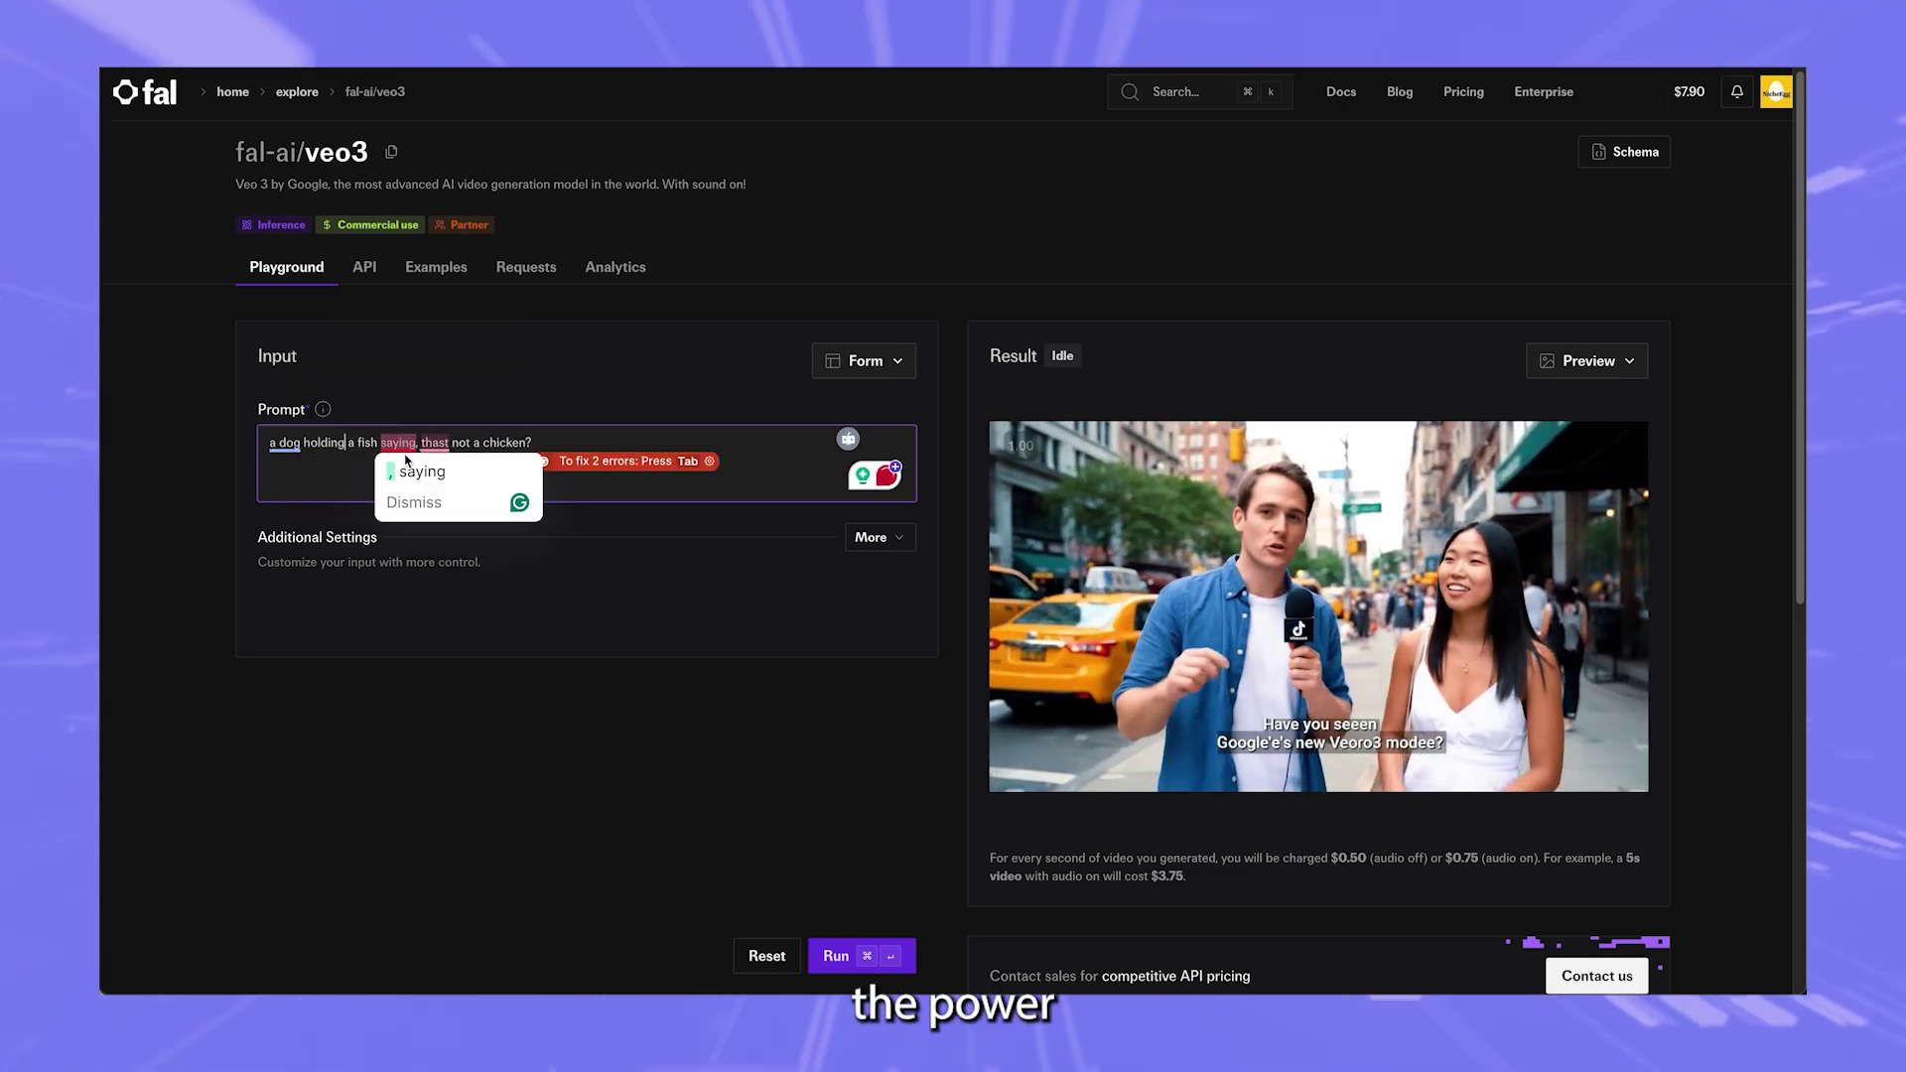
left_click(434, 444)
left_click(436, 472)
left_click(407, 473)
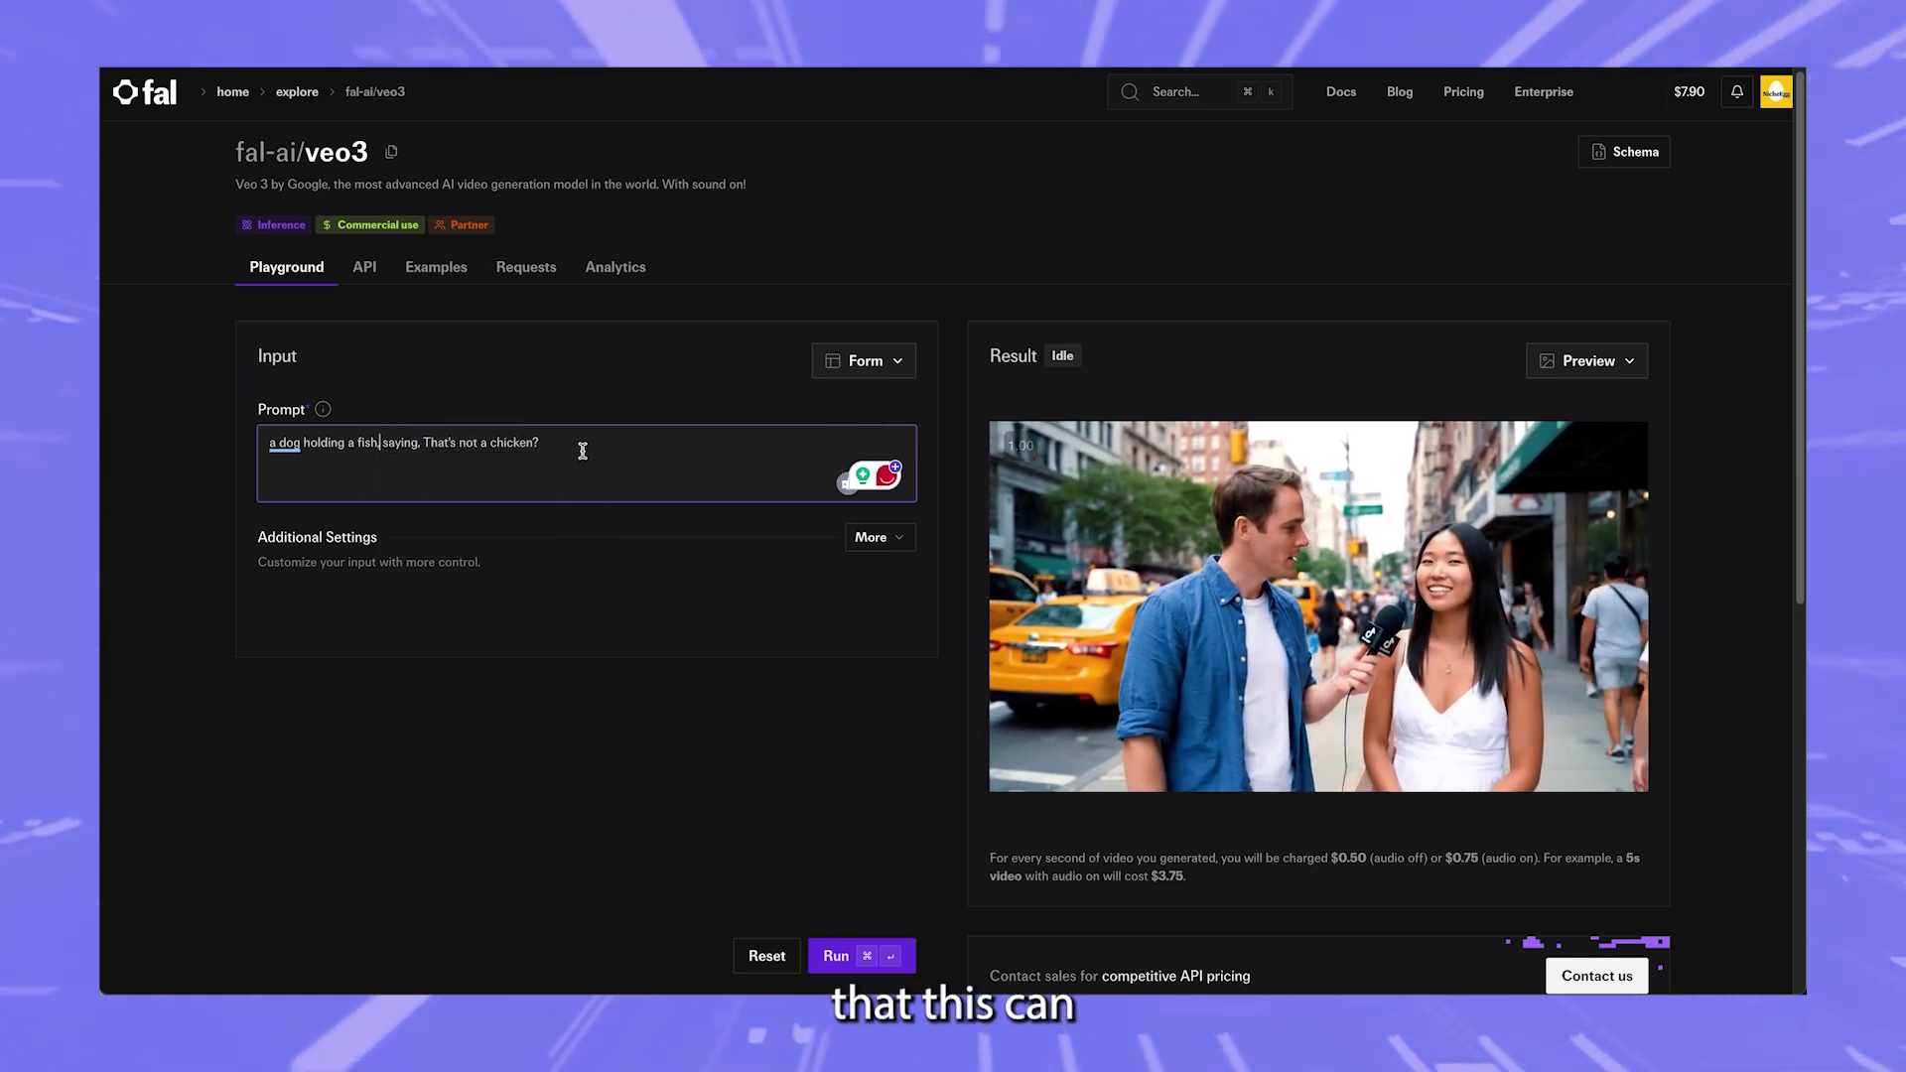
Add the line "The setting is in a boat," with its spelling and punctuation corrected
type("the set")
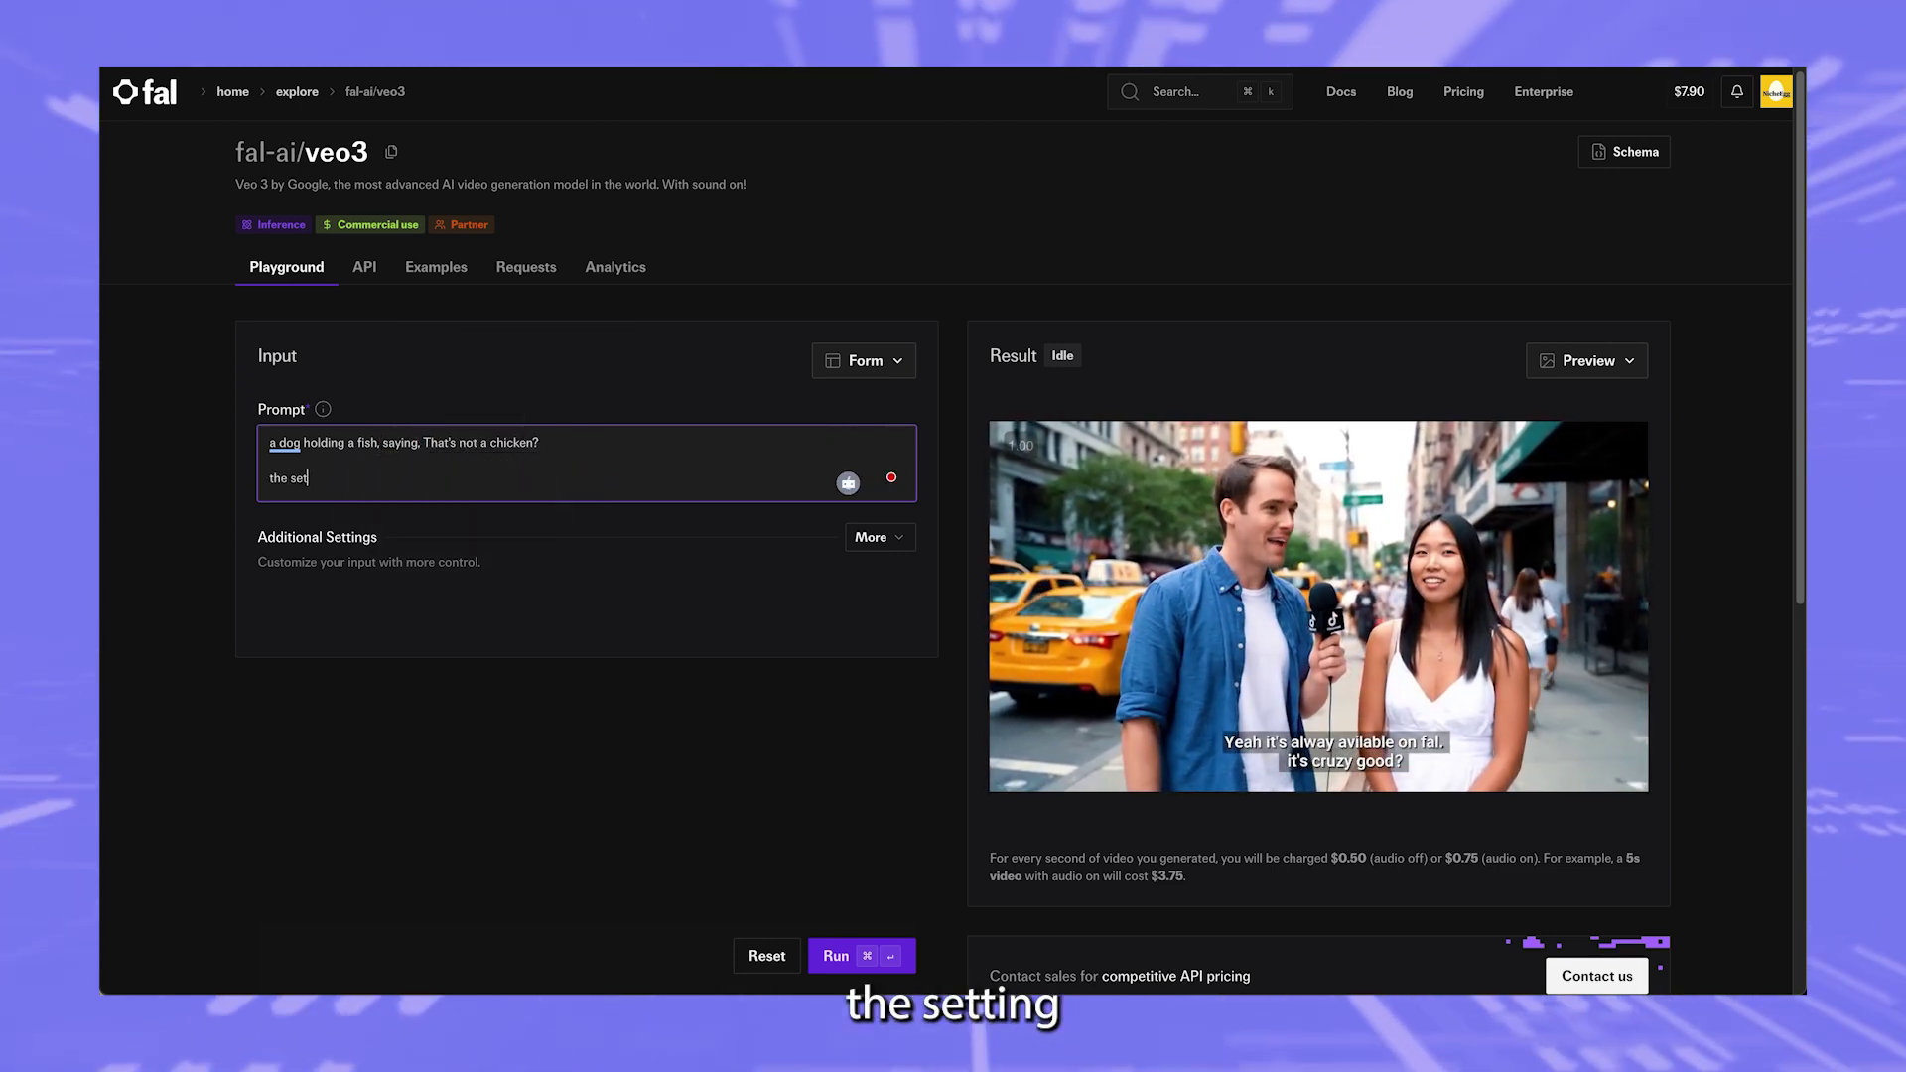
type("tign si in a boat and it is in the me")
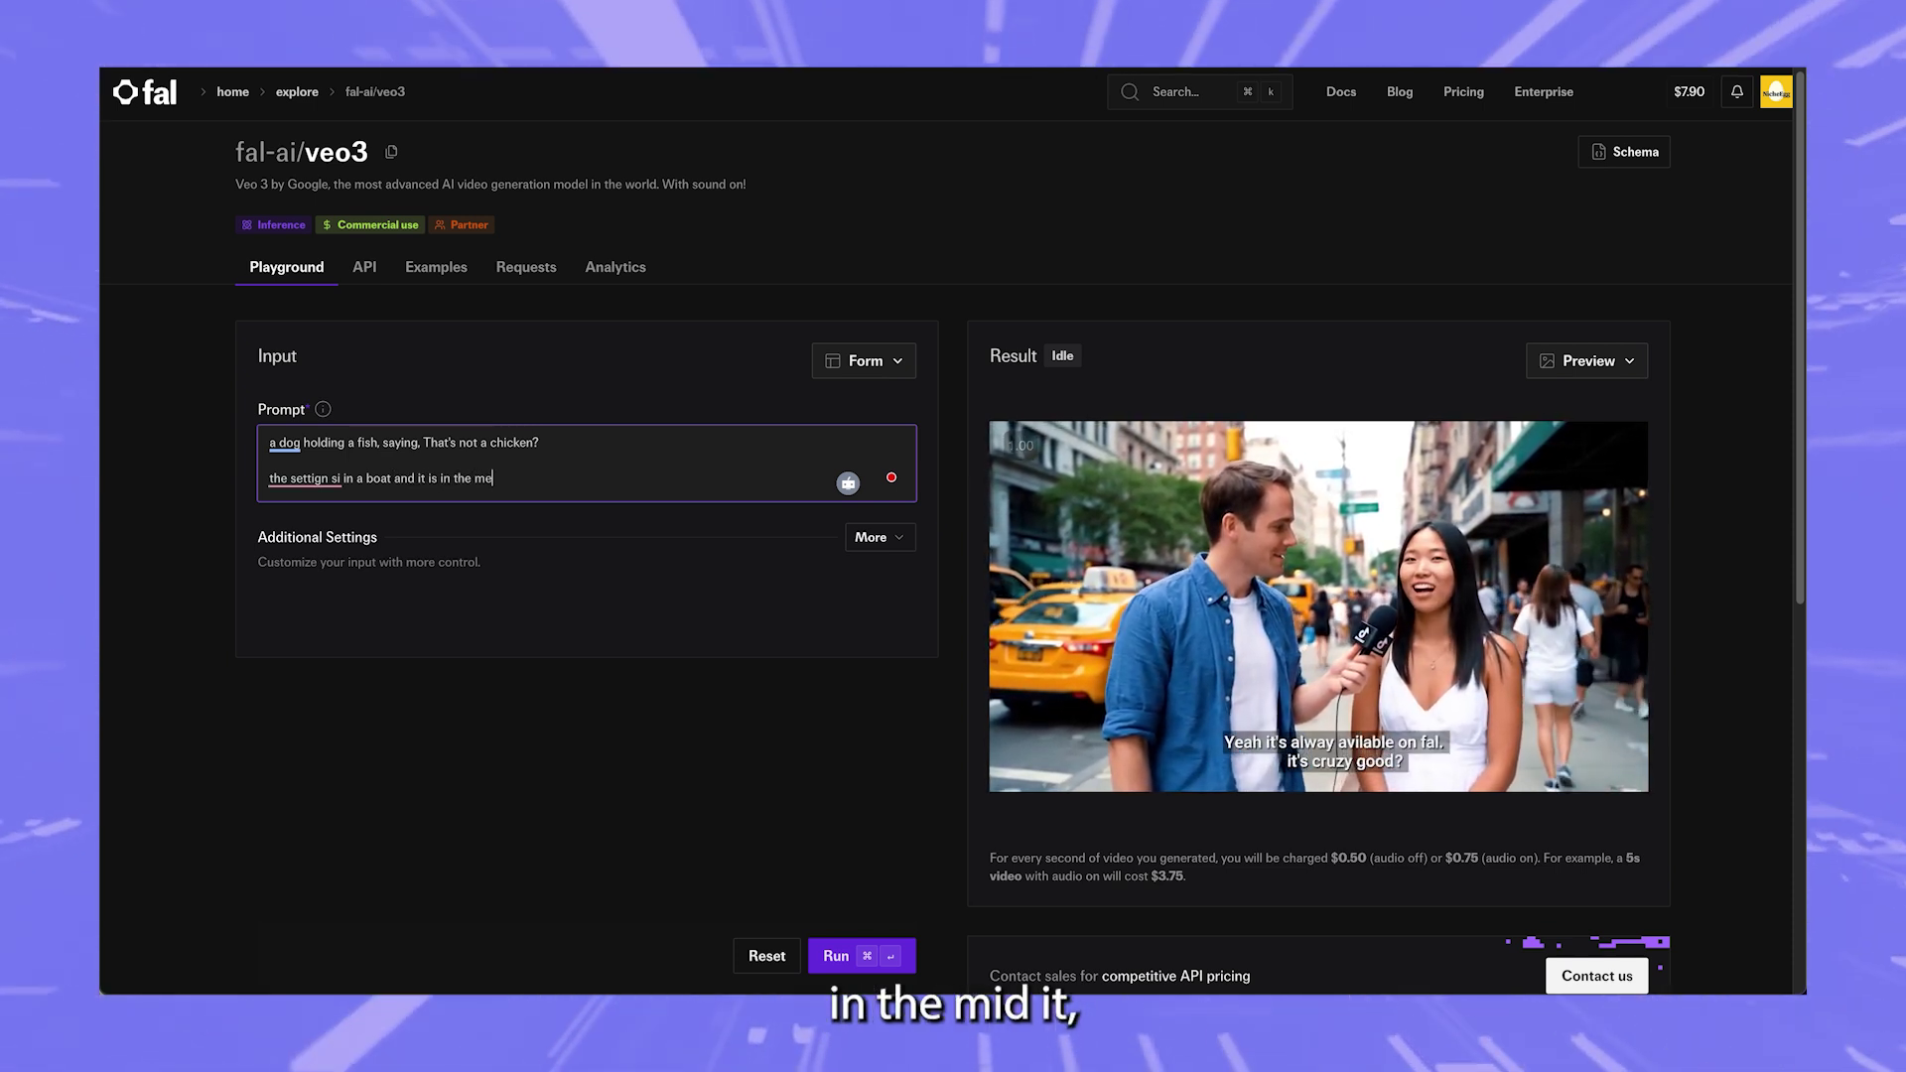
type(".")
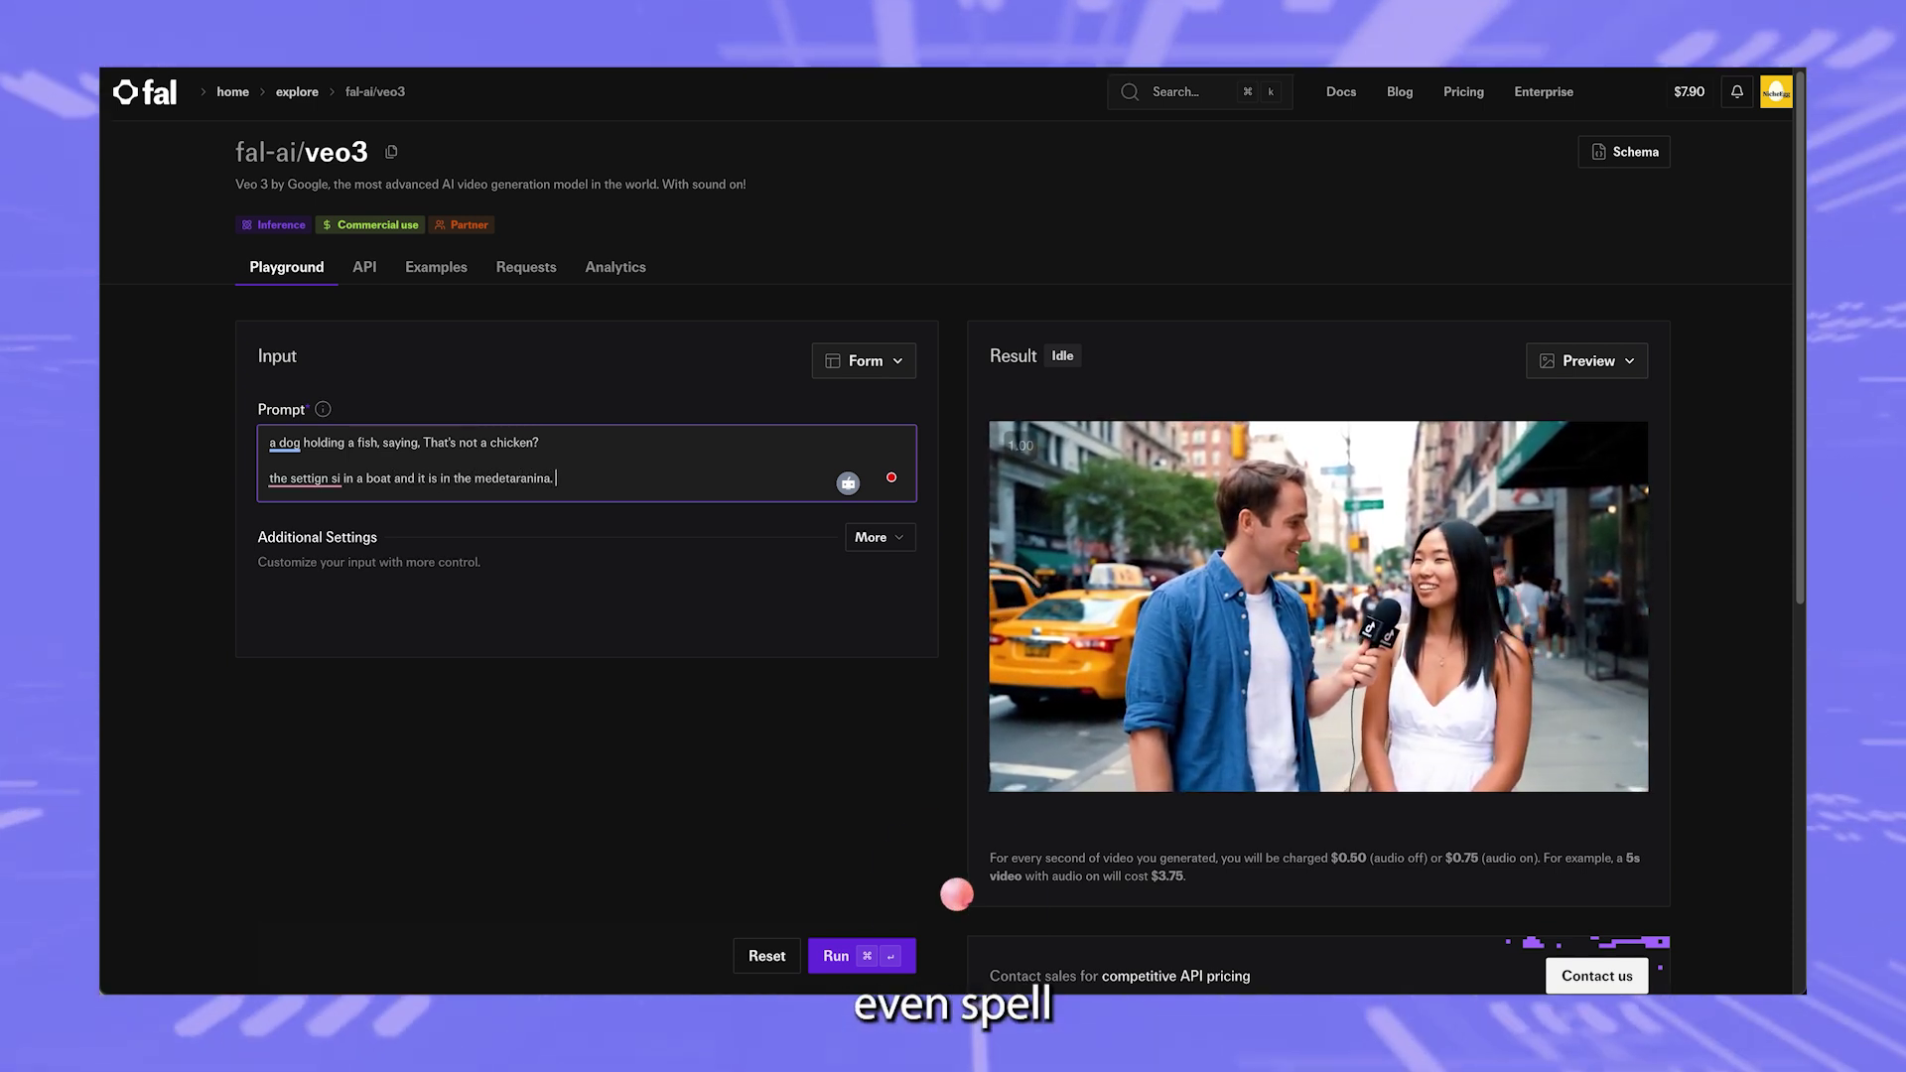
mouse_move(290, 474)
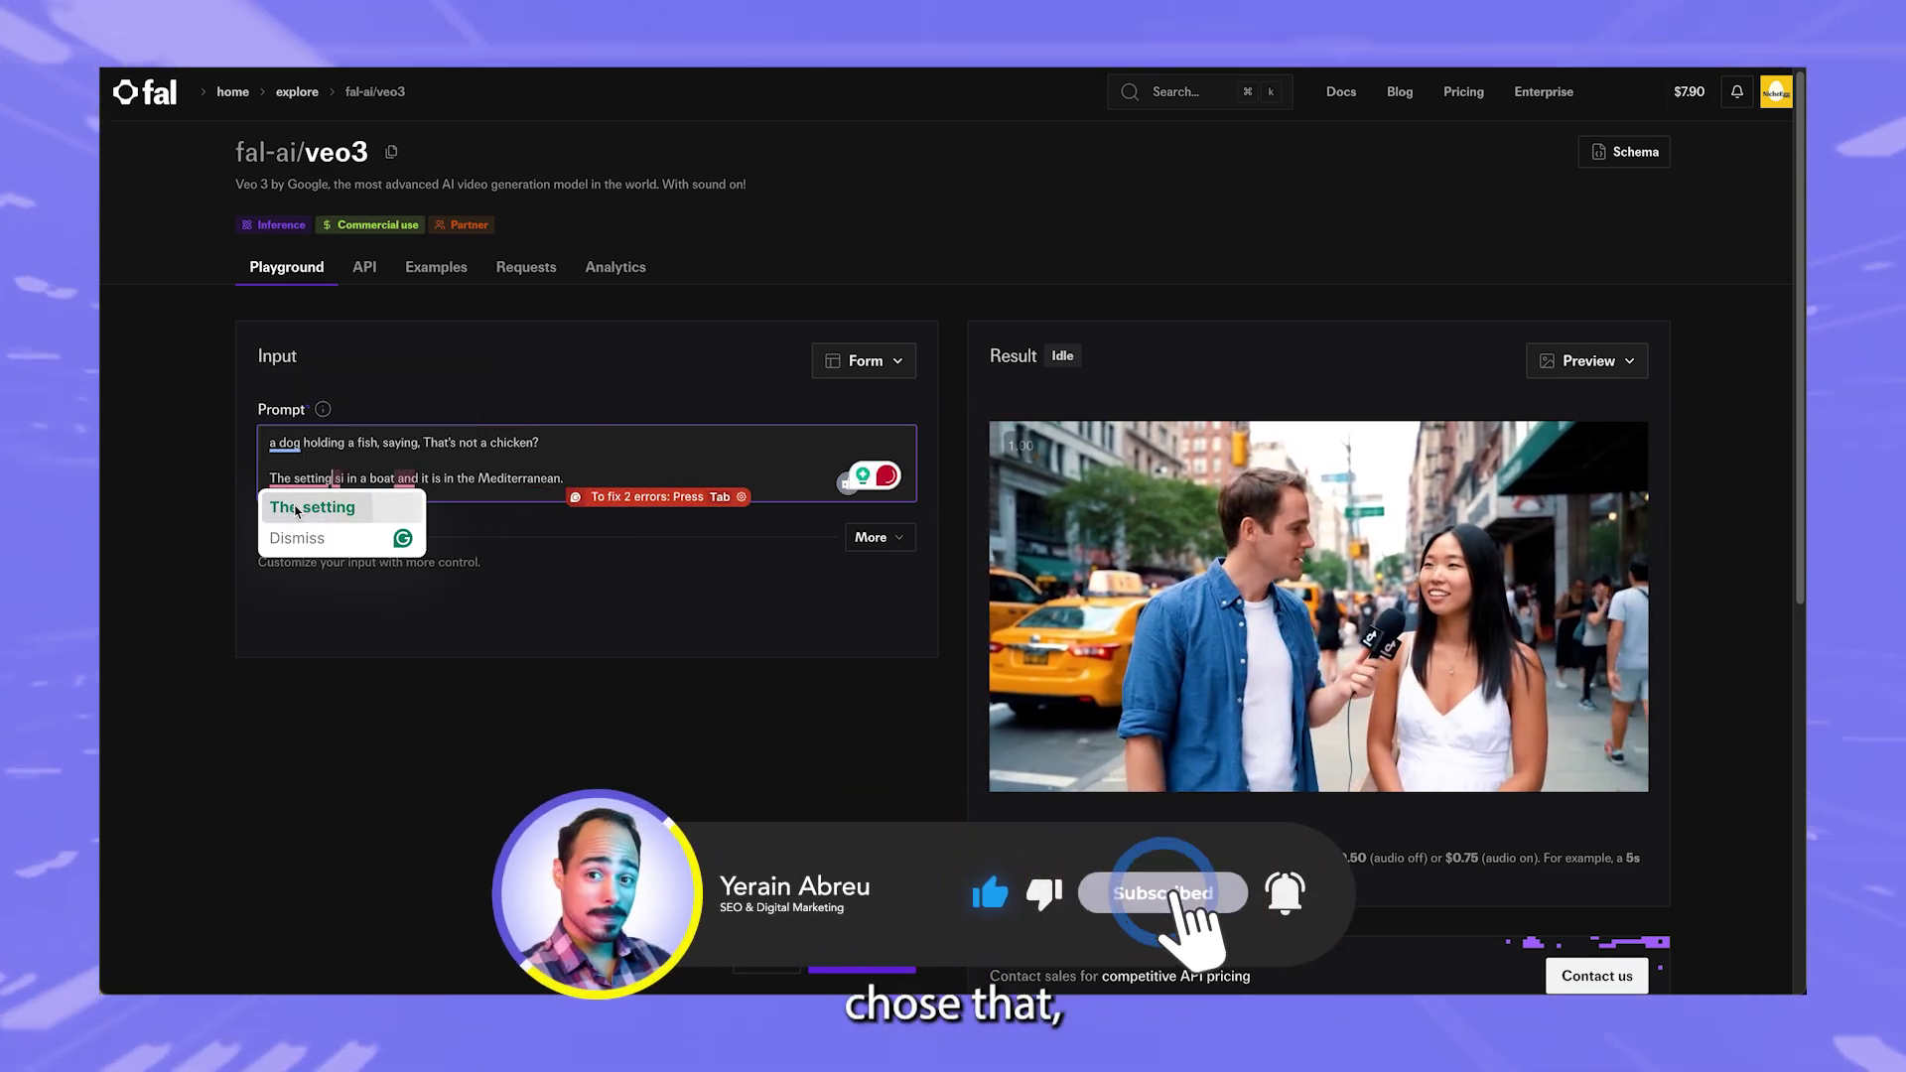
left_click(311, 508)
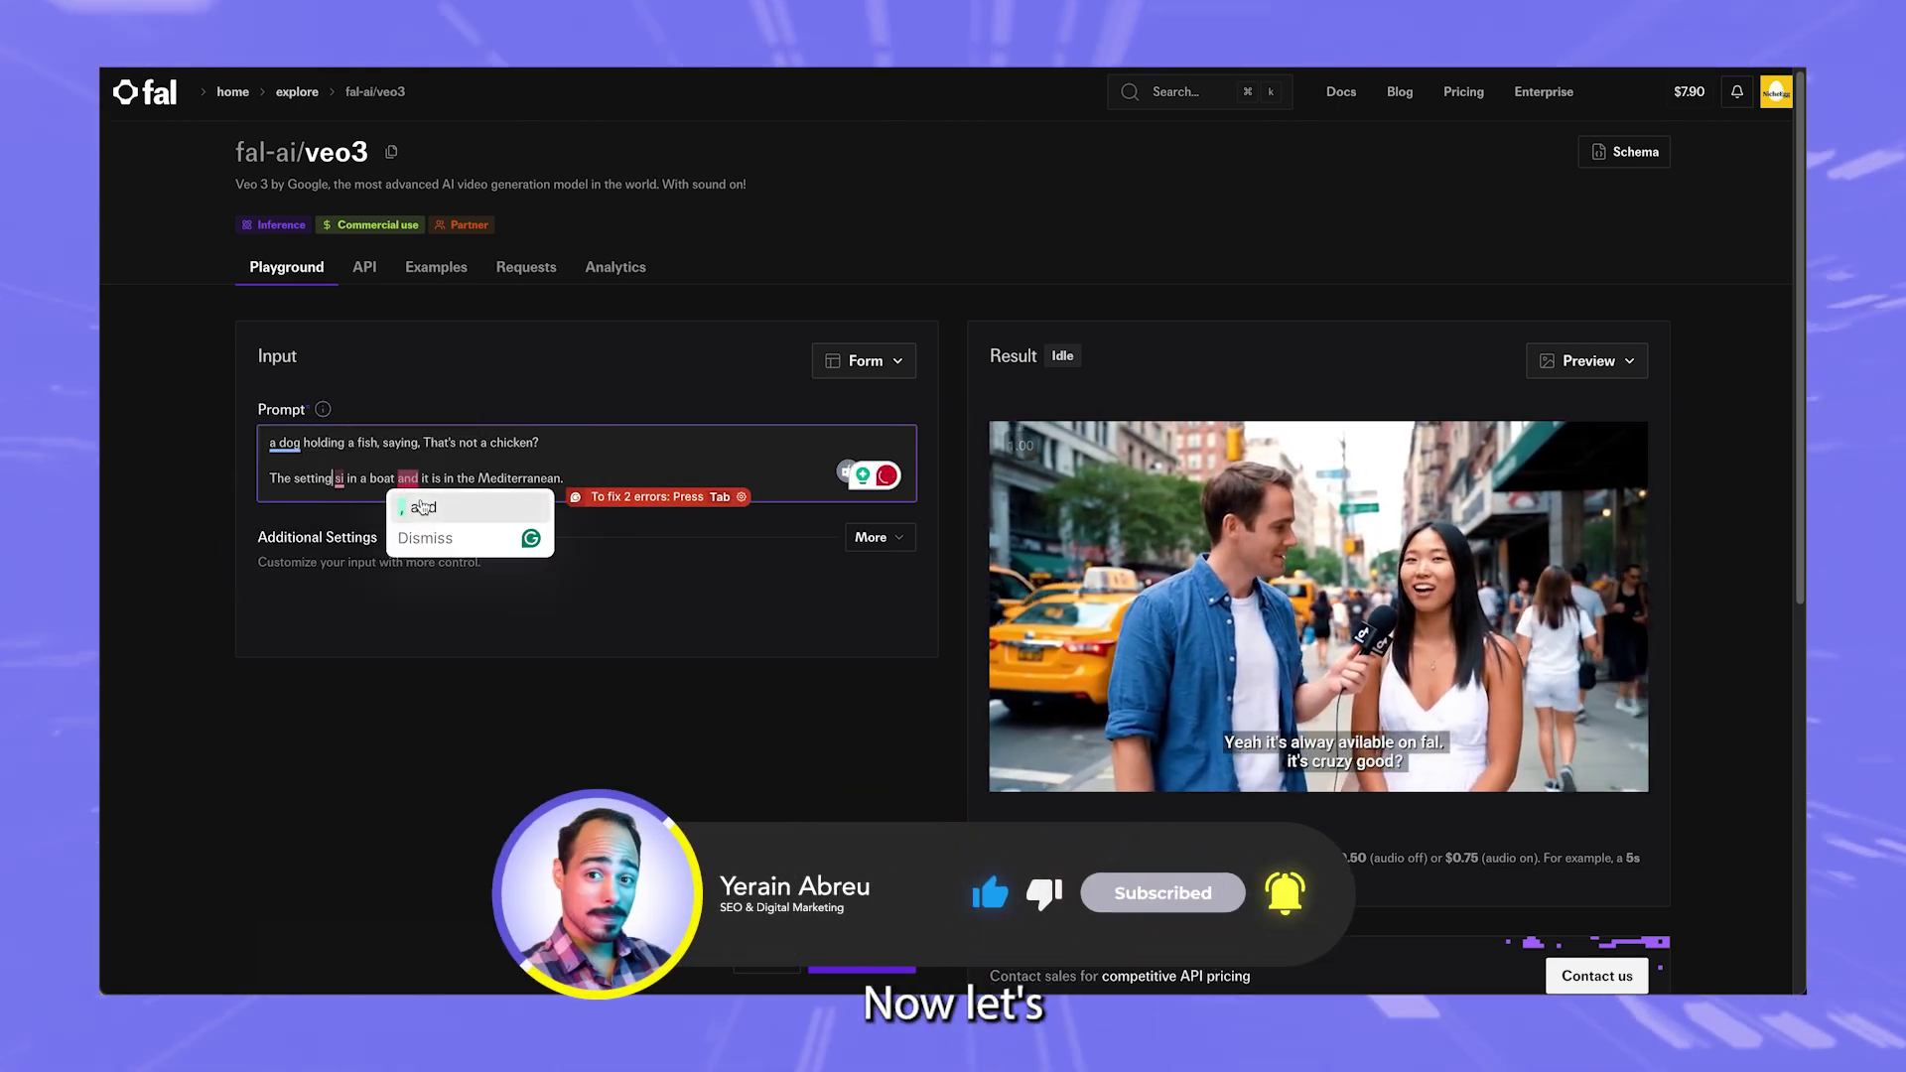
left_click(422, 508)
left_click(872, 537)
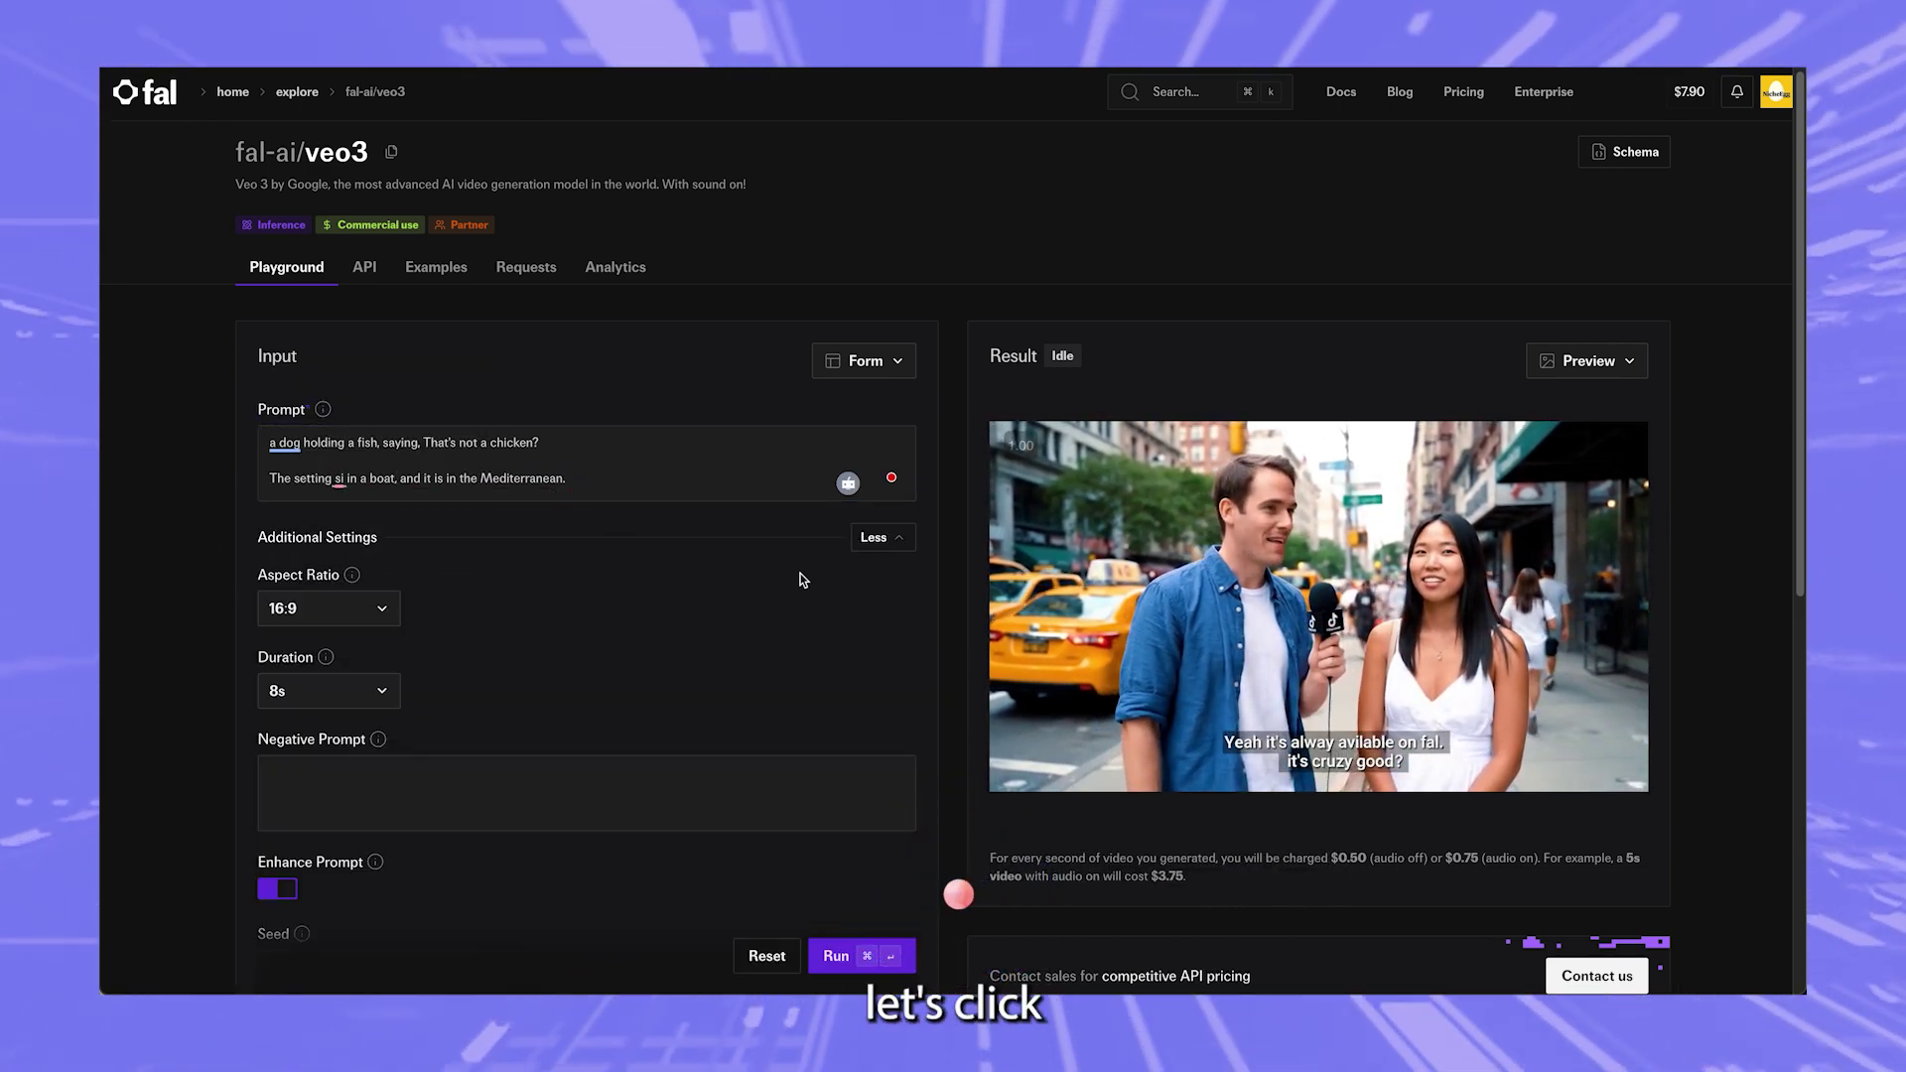
scroll(363, 635, "down", 1)
left_click(364, 616)
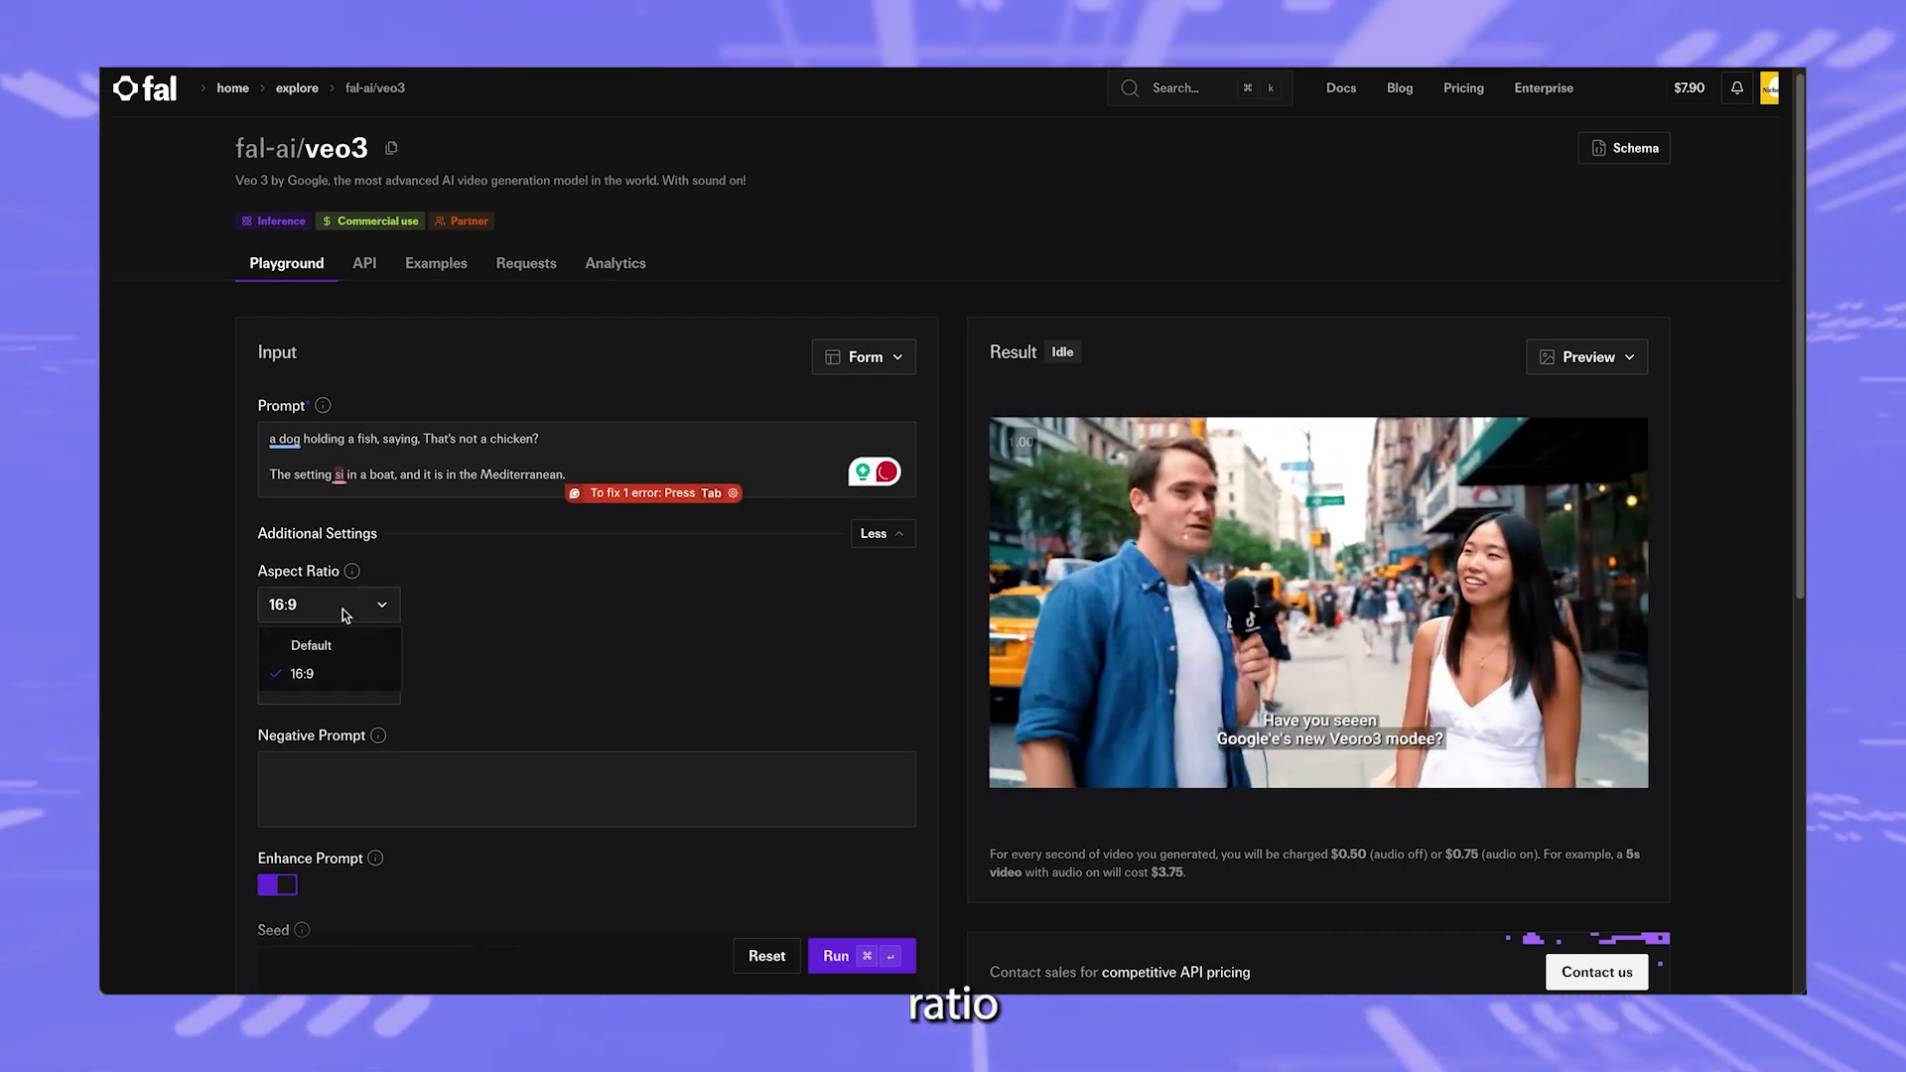
left_click(298, 672)
scroll(377, 631, "down", 1)
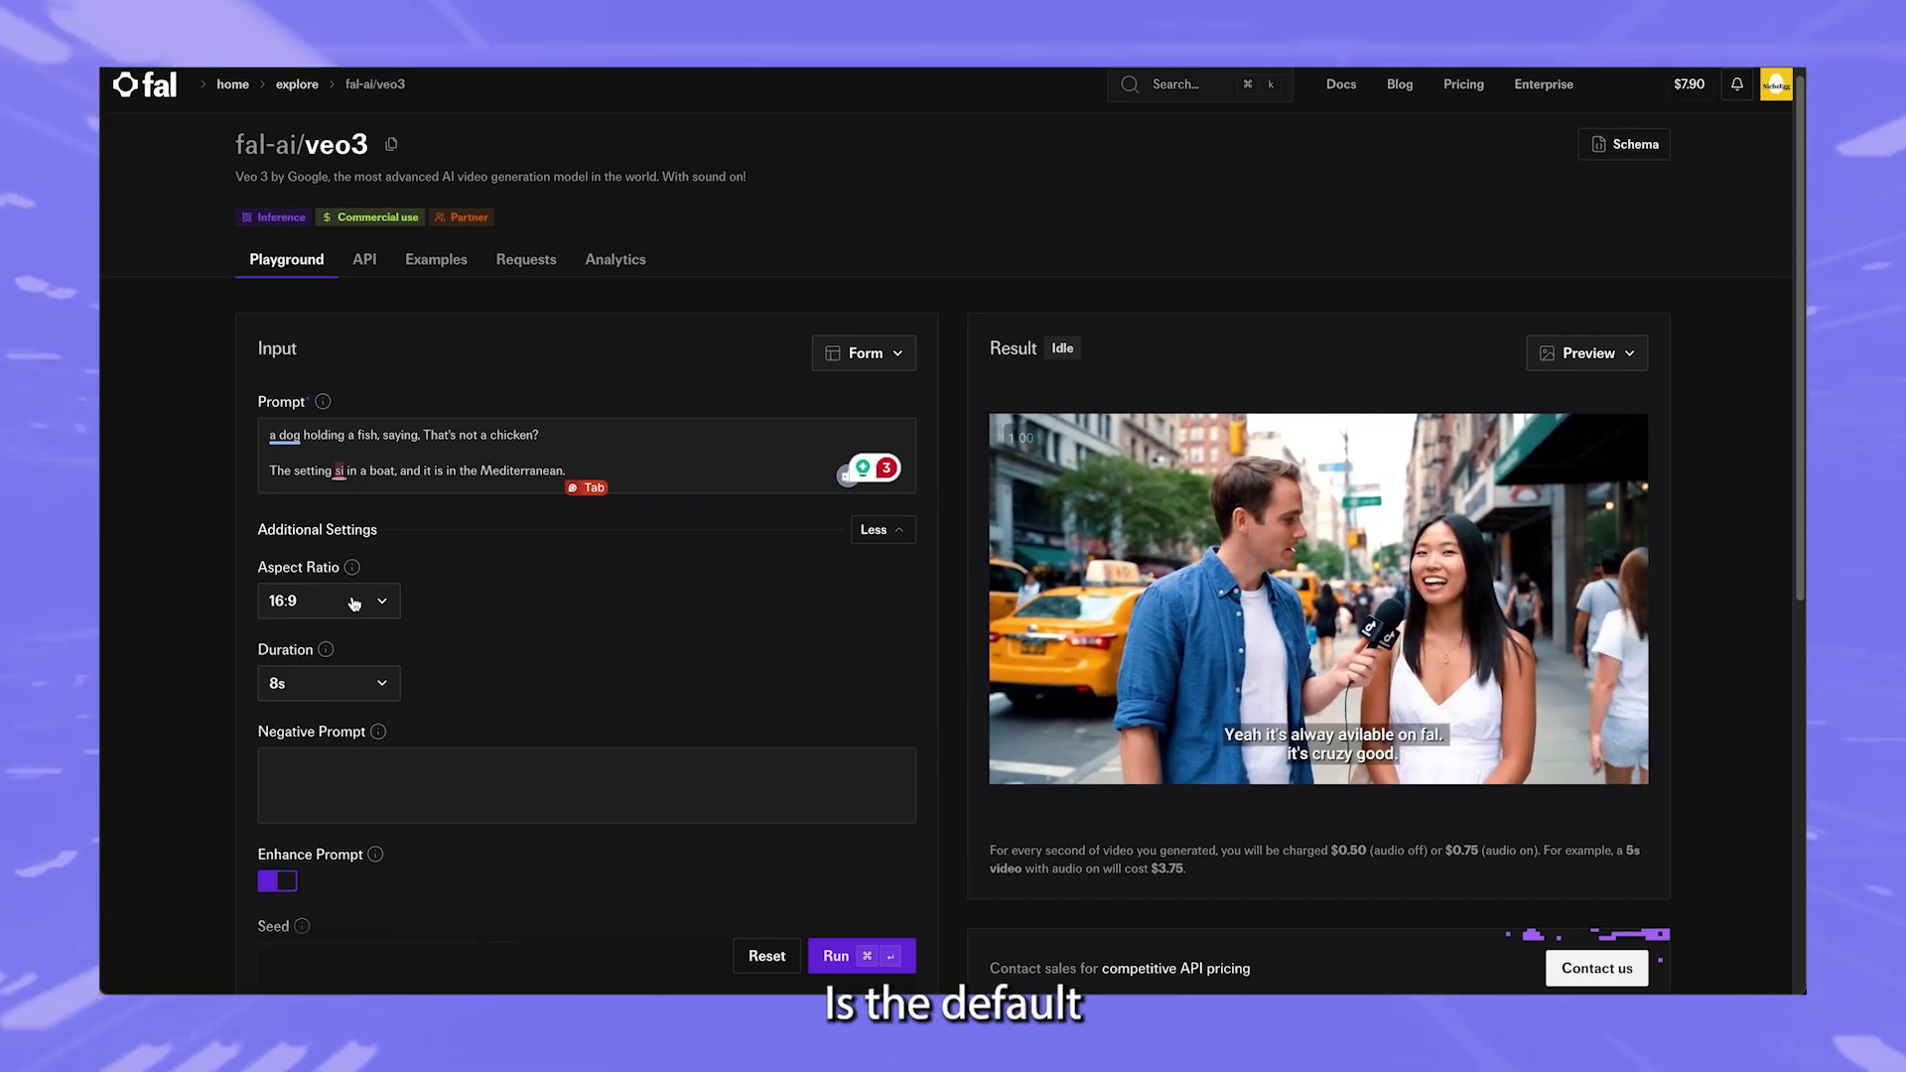
left_click(473, 676)
scroll(467, 706, "down", 2)
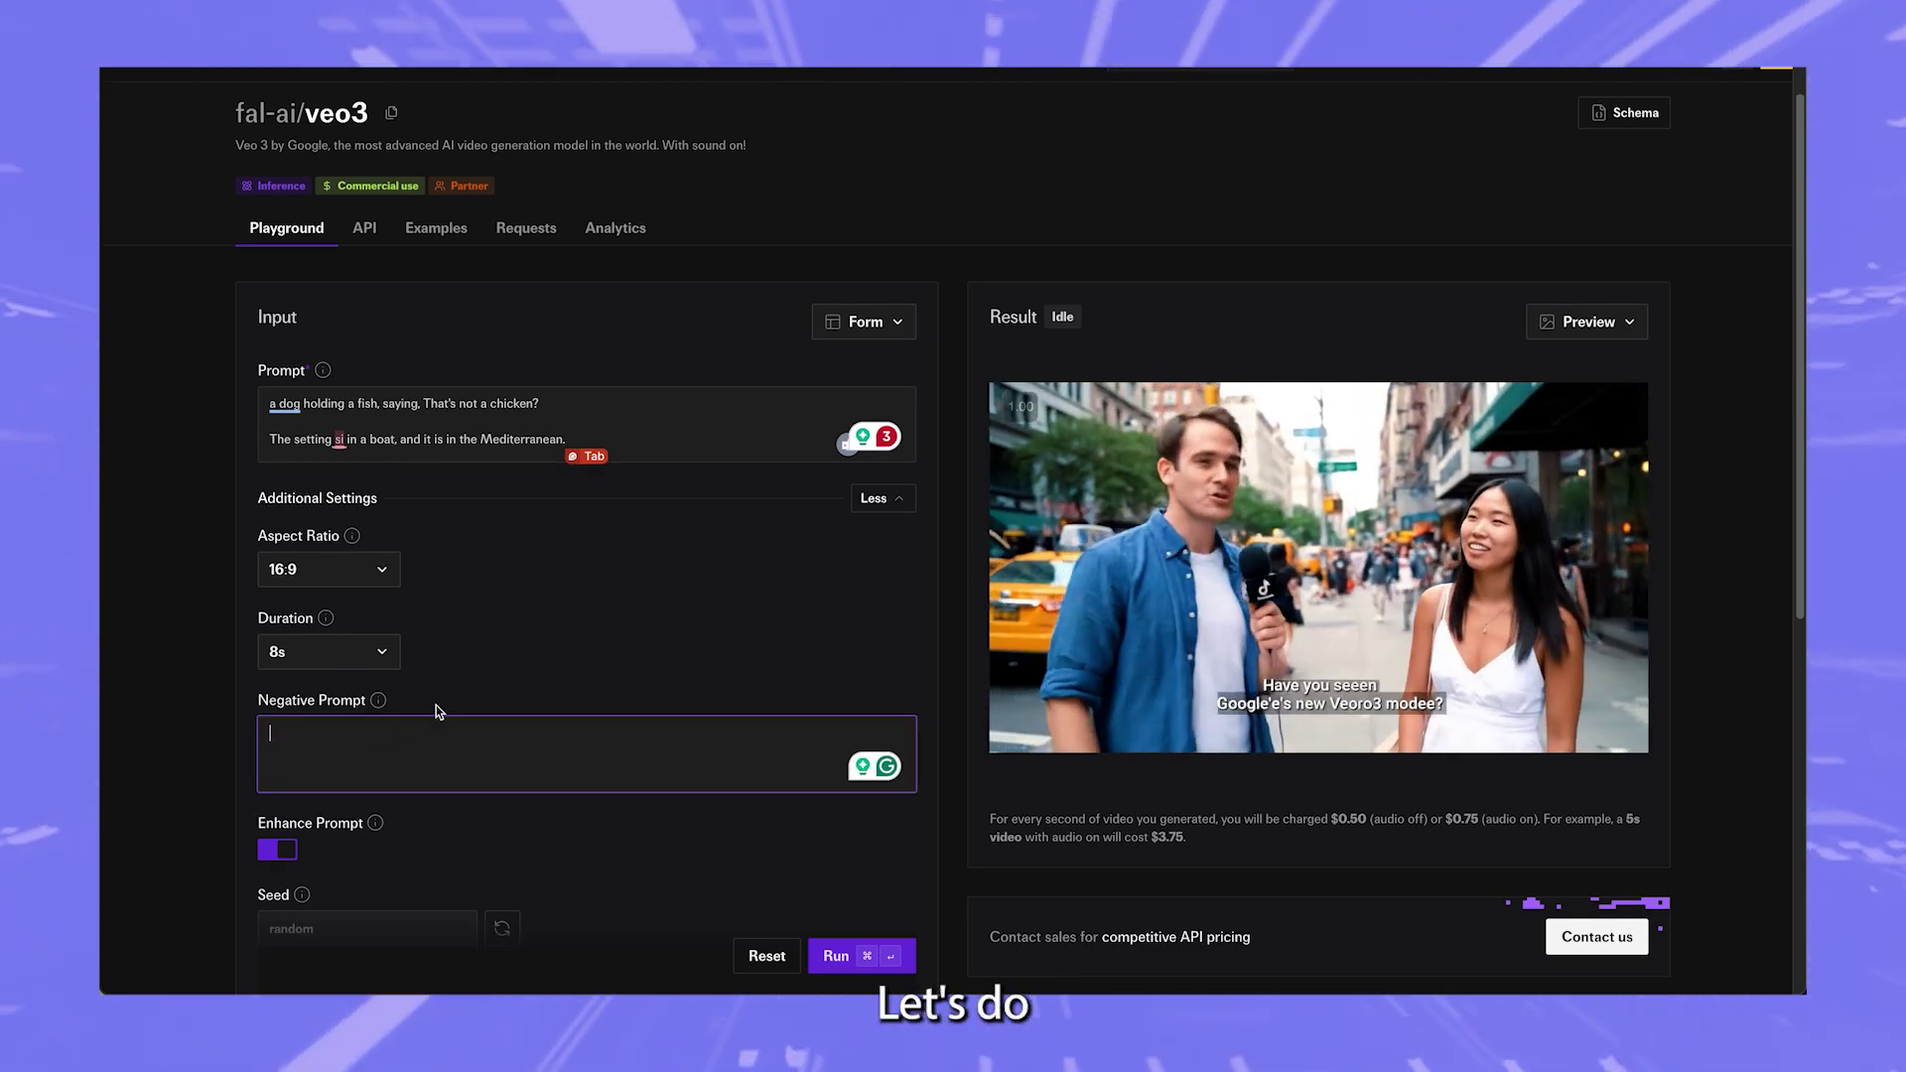
scroll(436, 700, "down", 3)
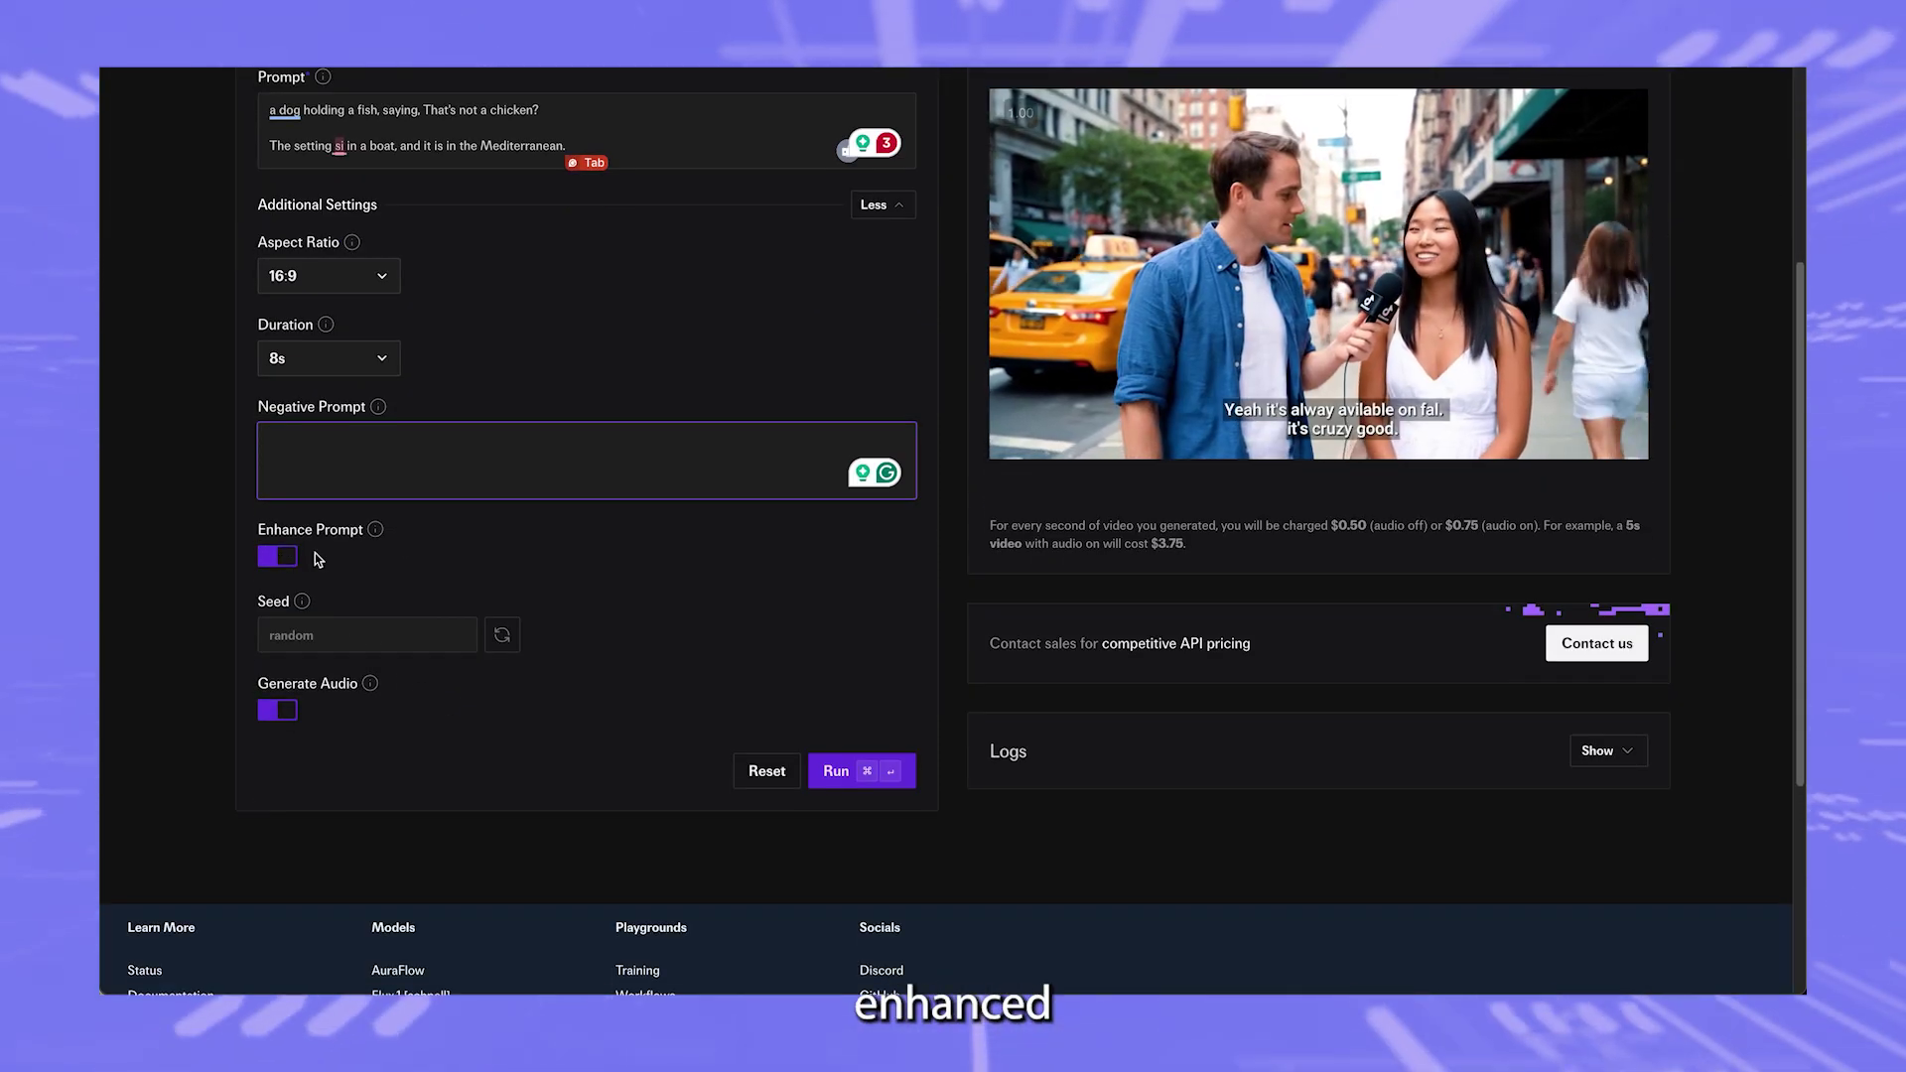
left_click(375, 532)
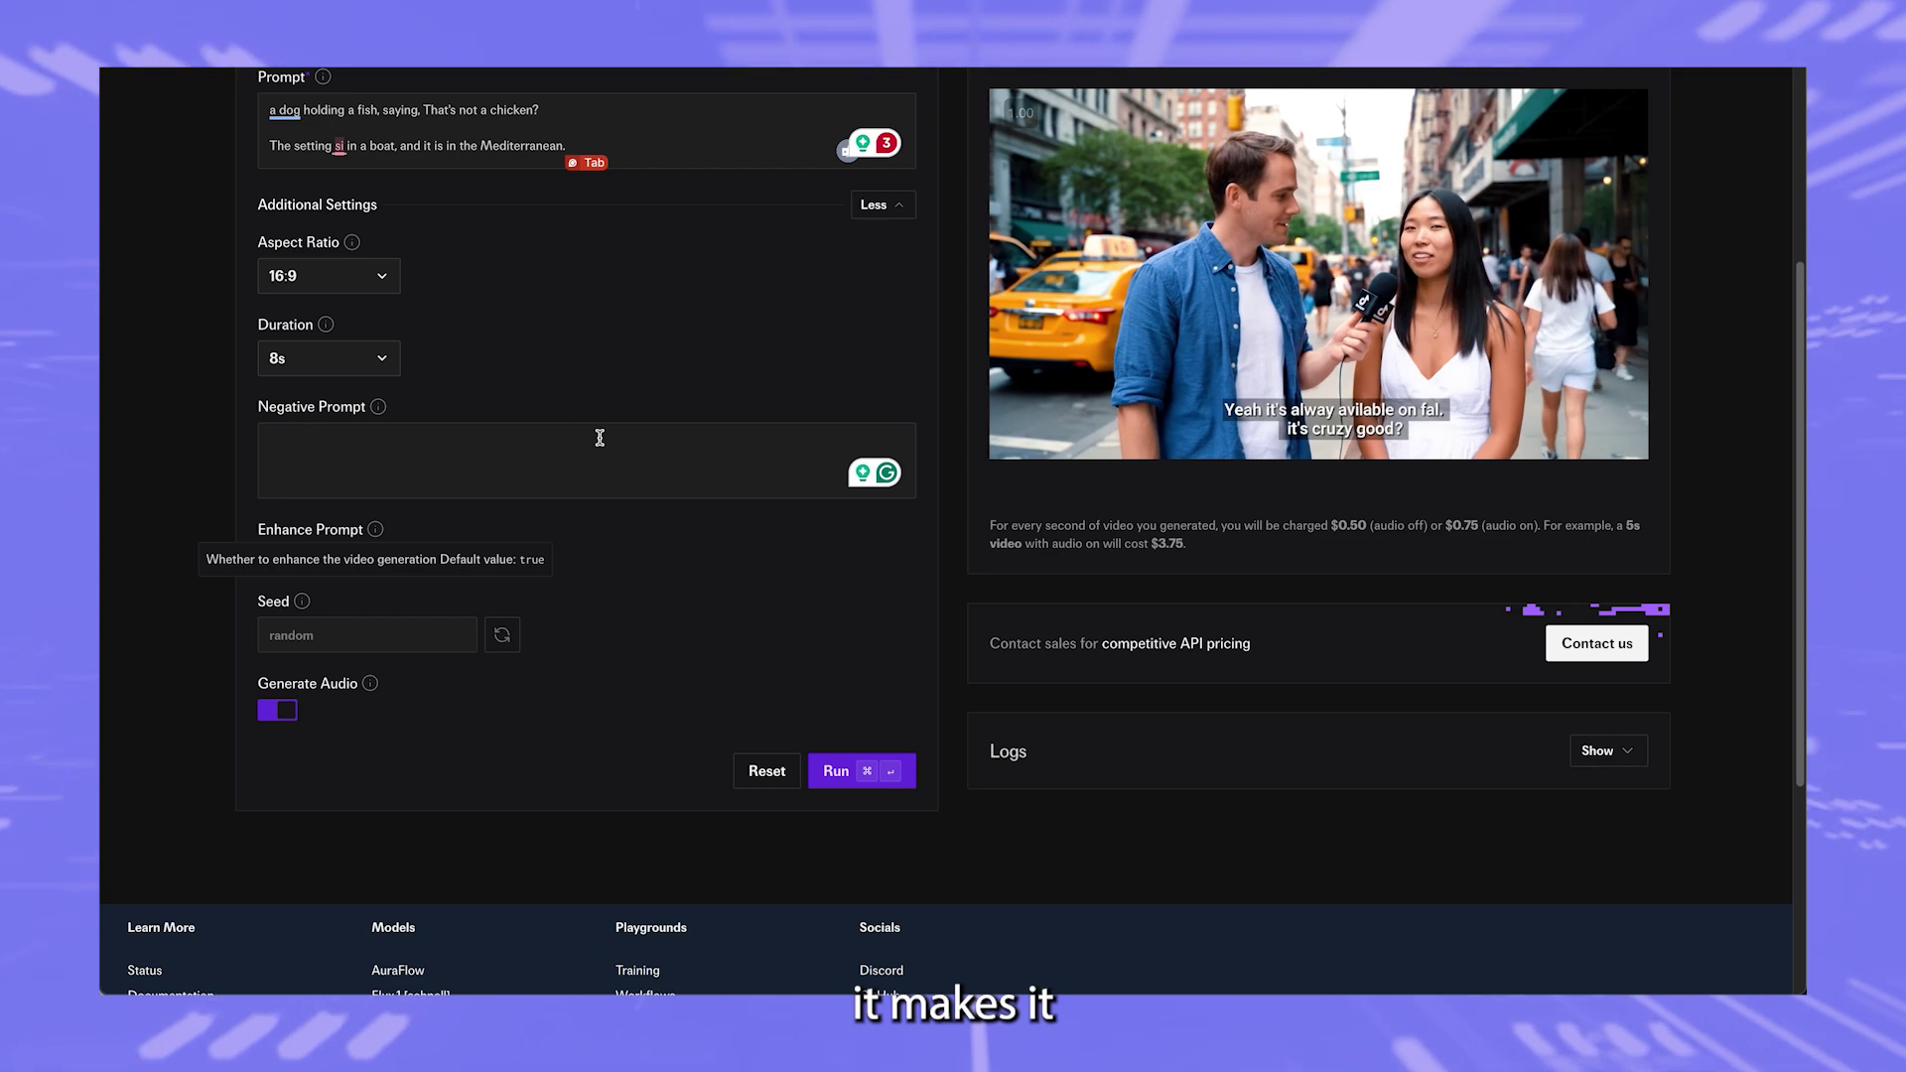
left_click(648, 655)
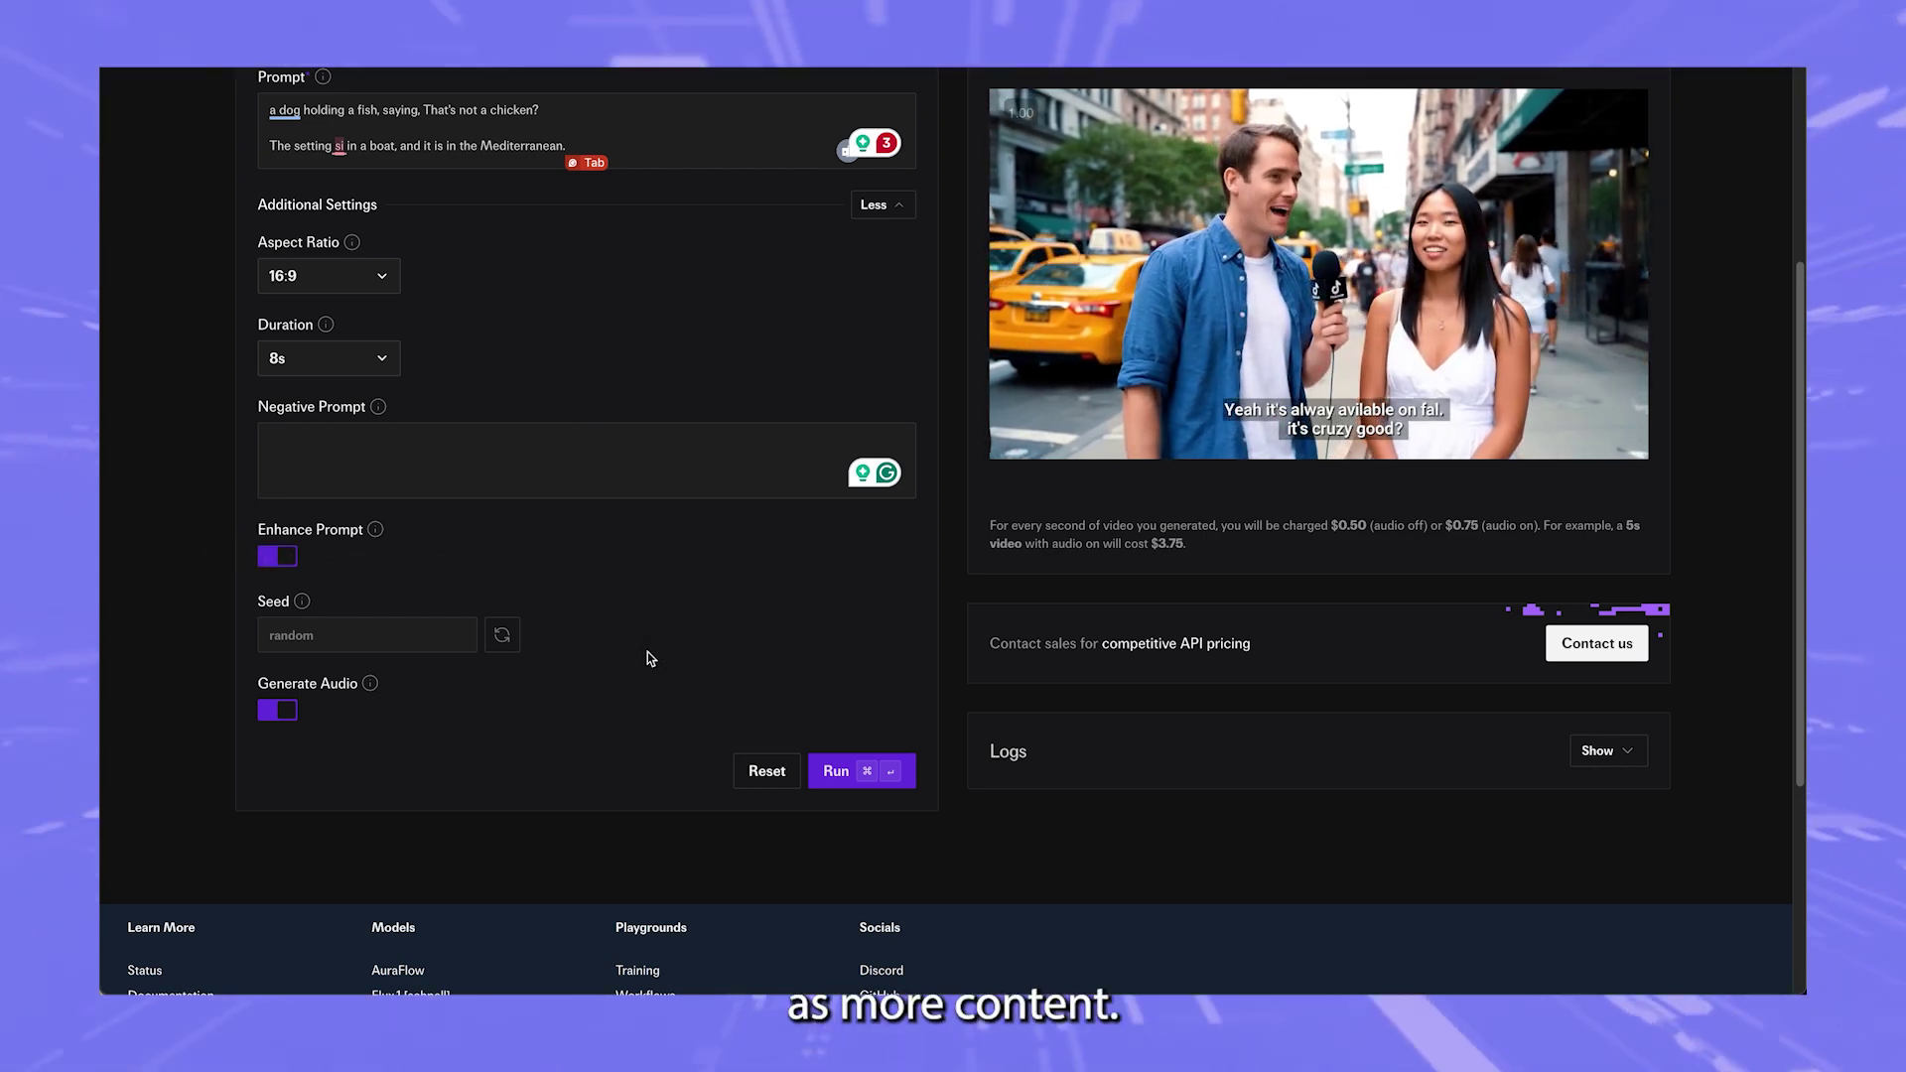
scroll(386, 442, "up", 1)
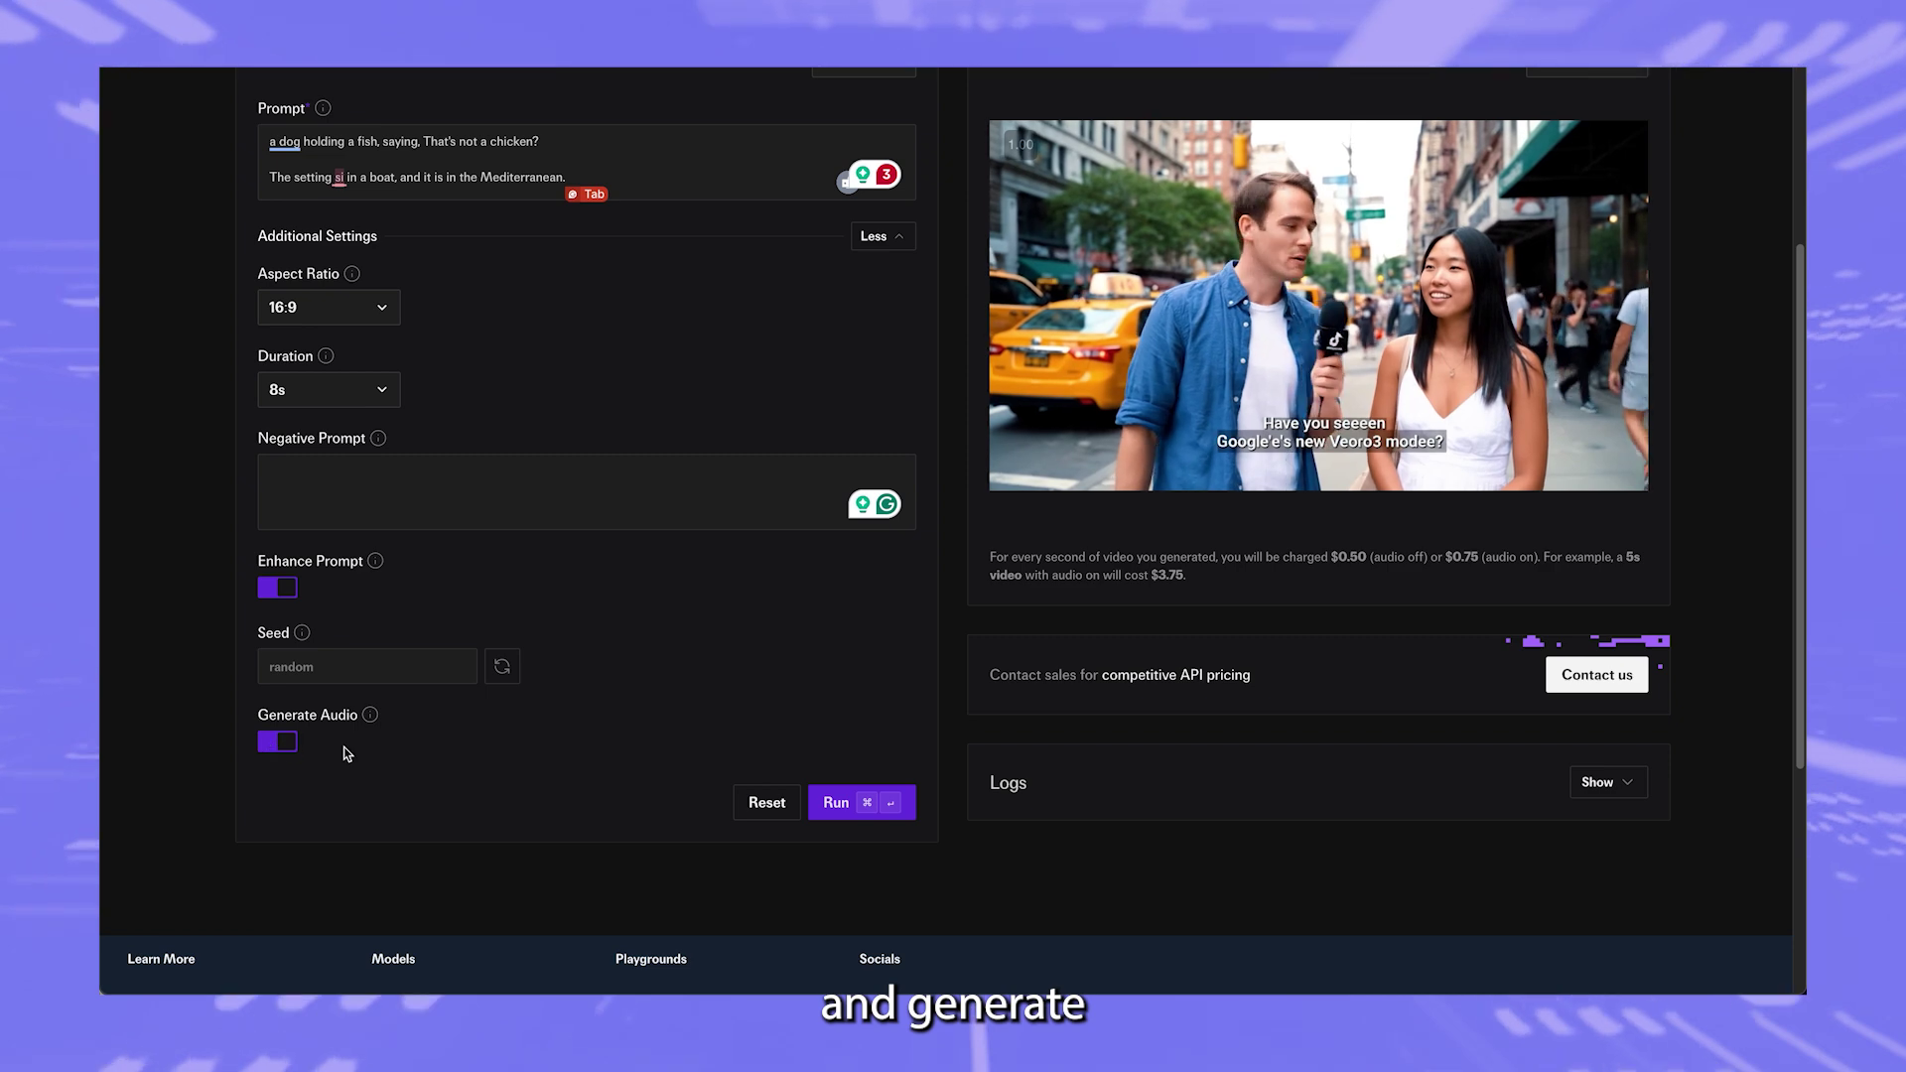
mouse_move(372, 724)
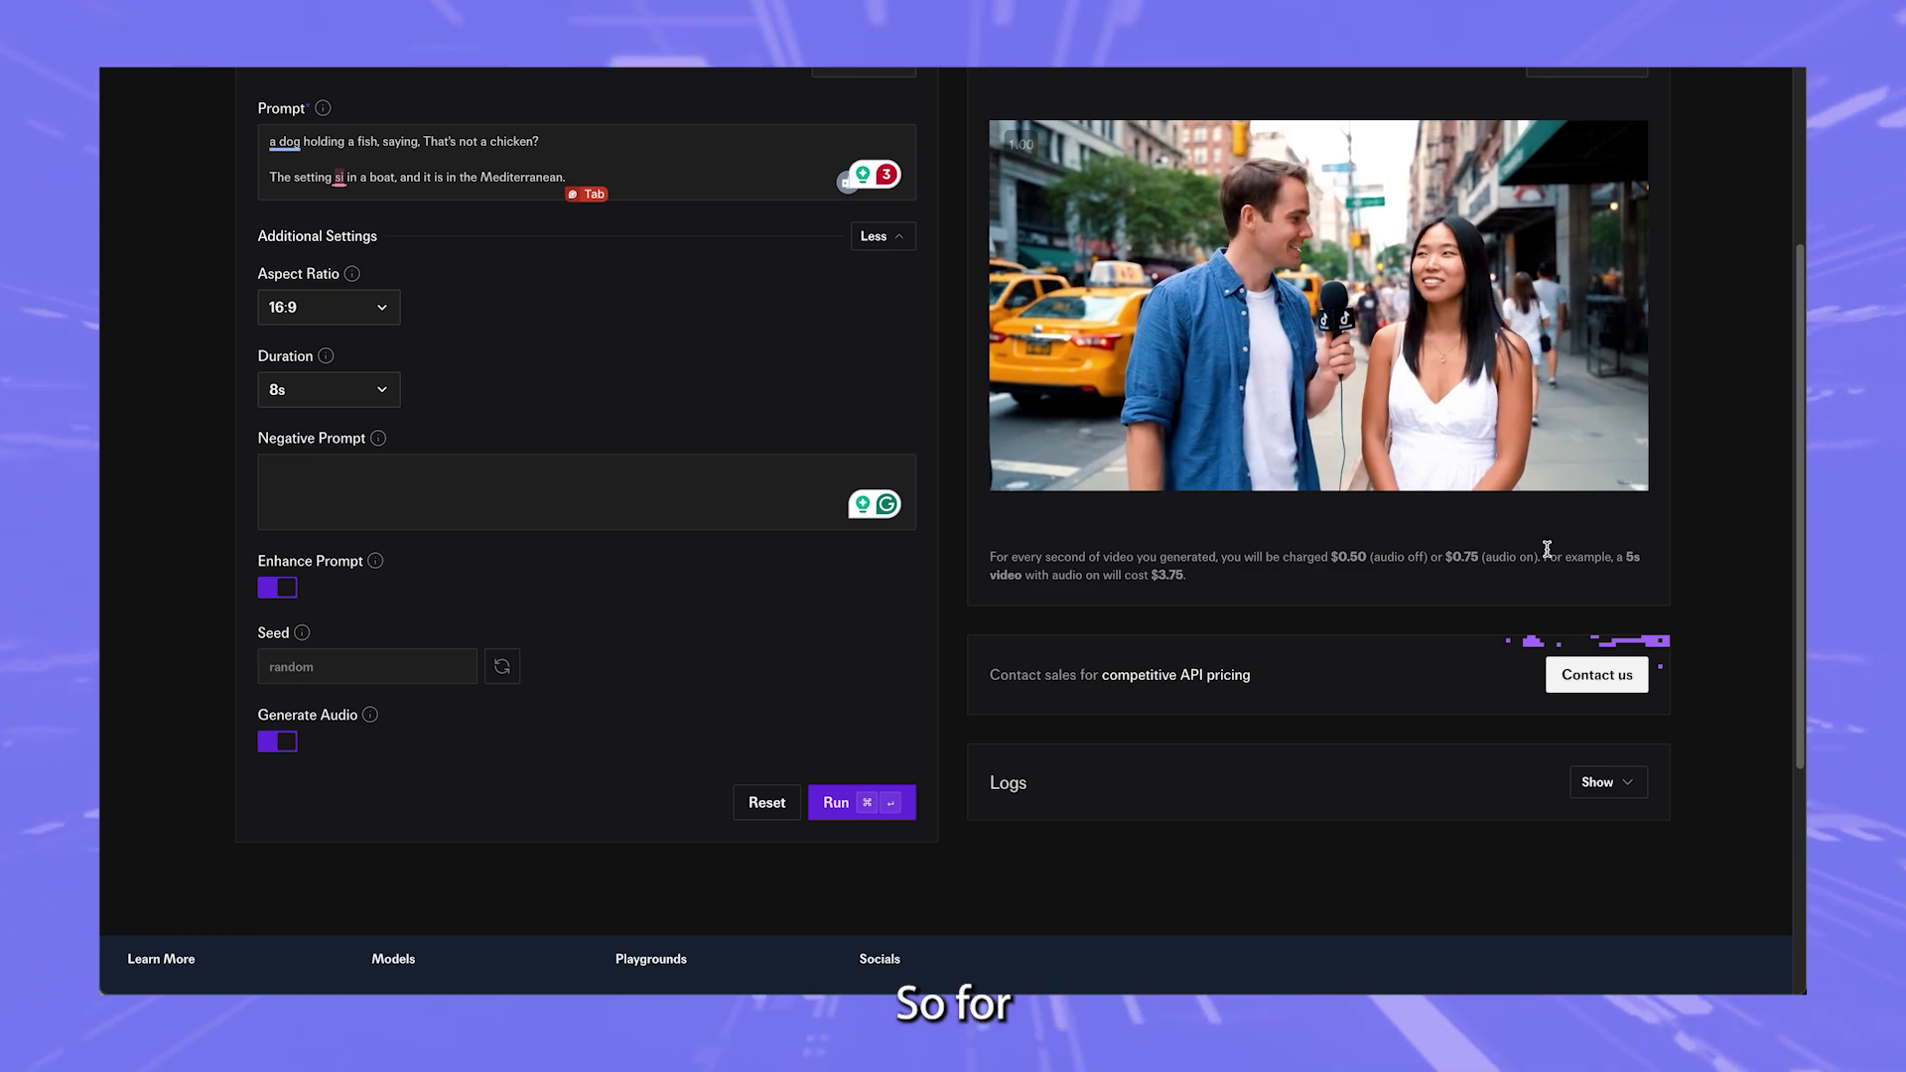
left_click(1208, 578)
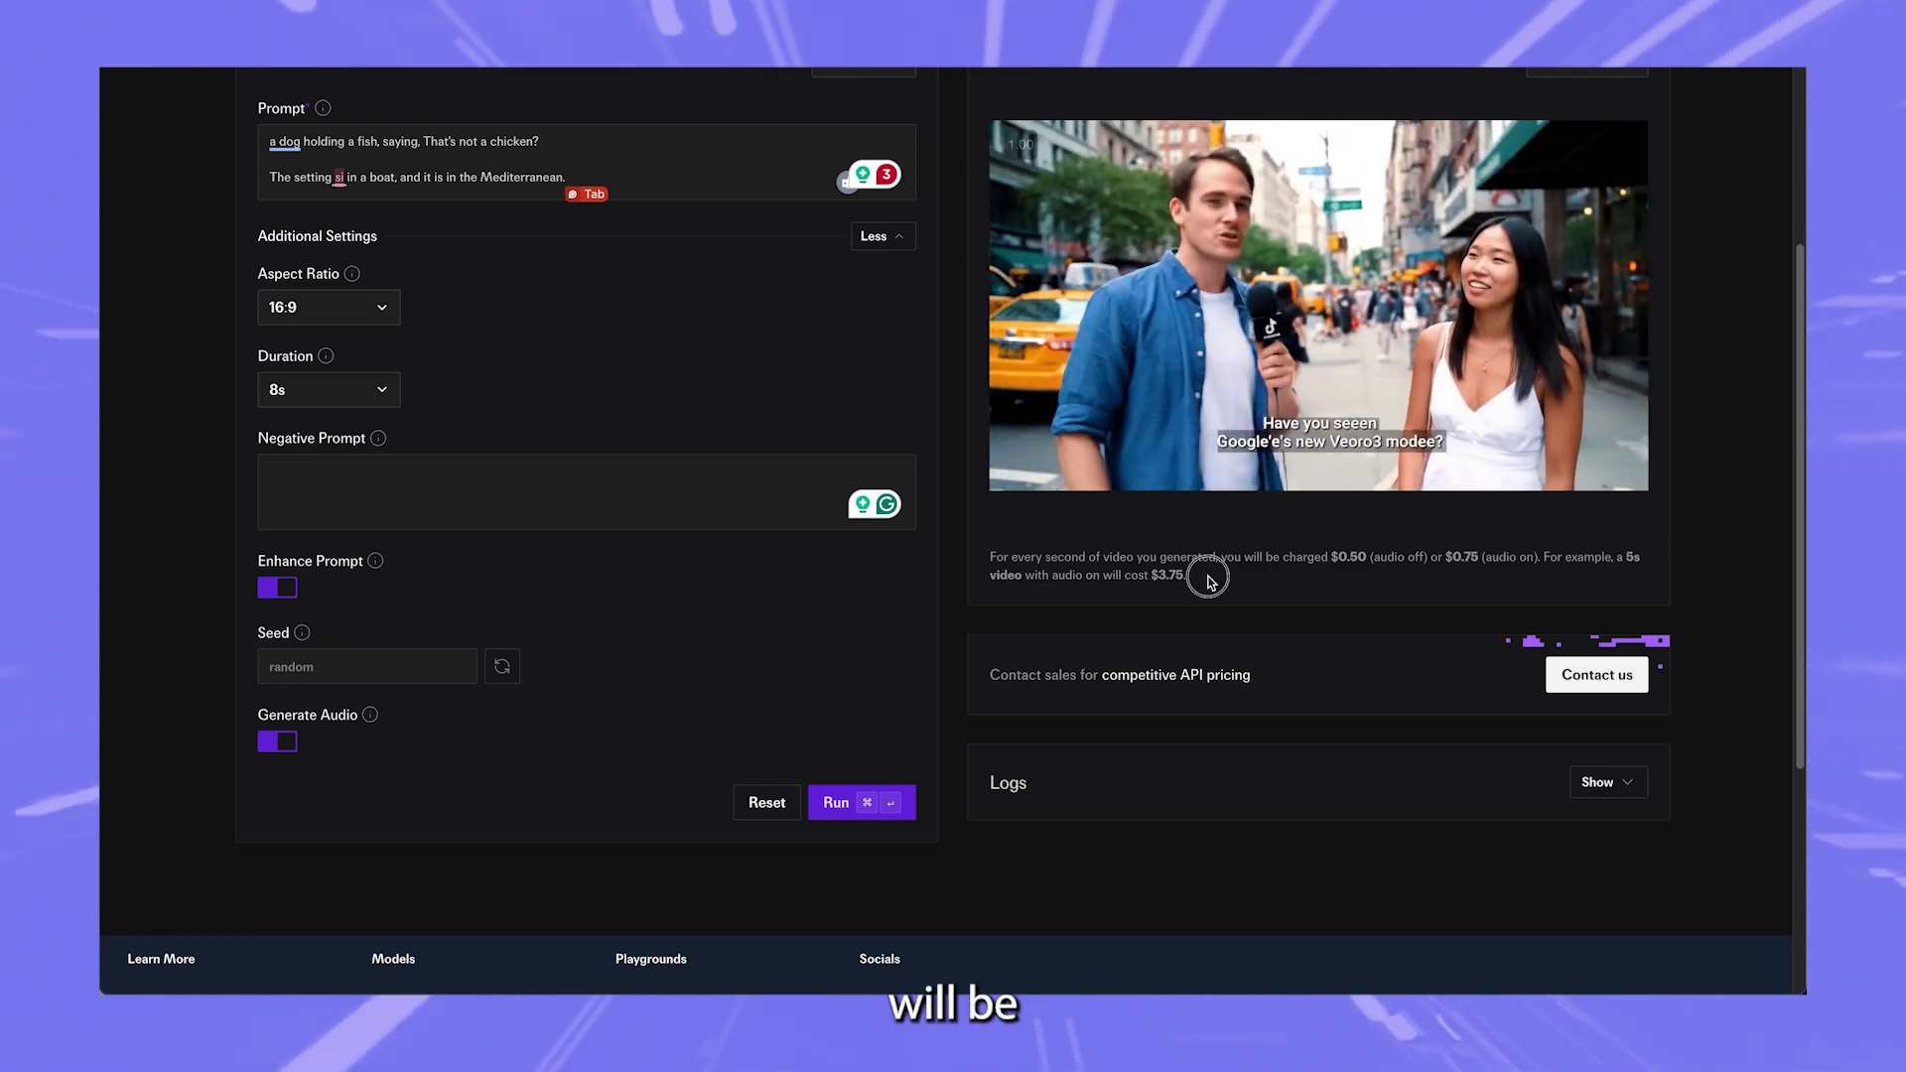
scroll(438, 459, "up", 2)
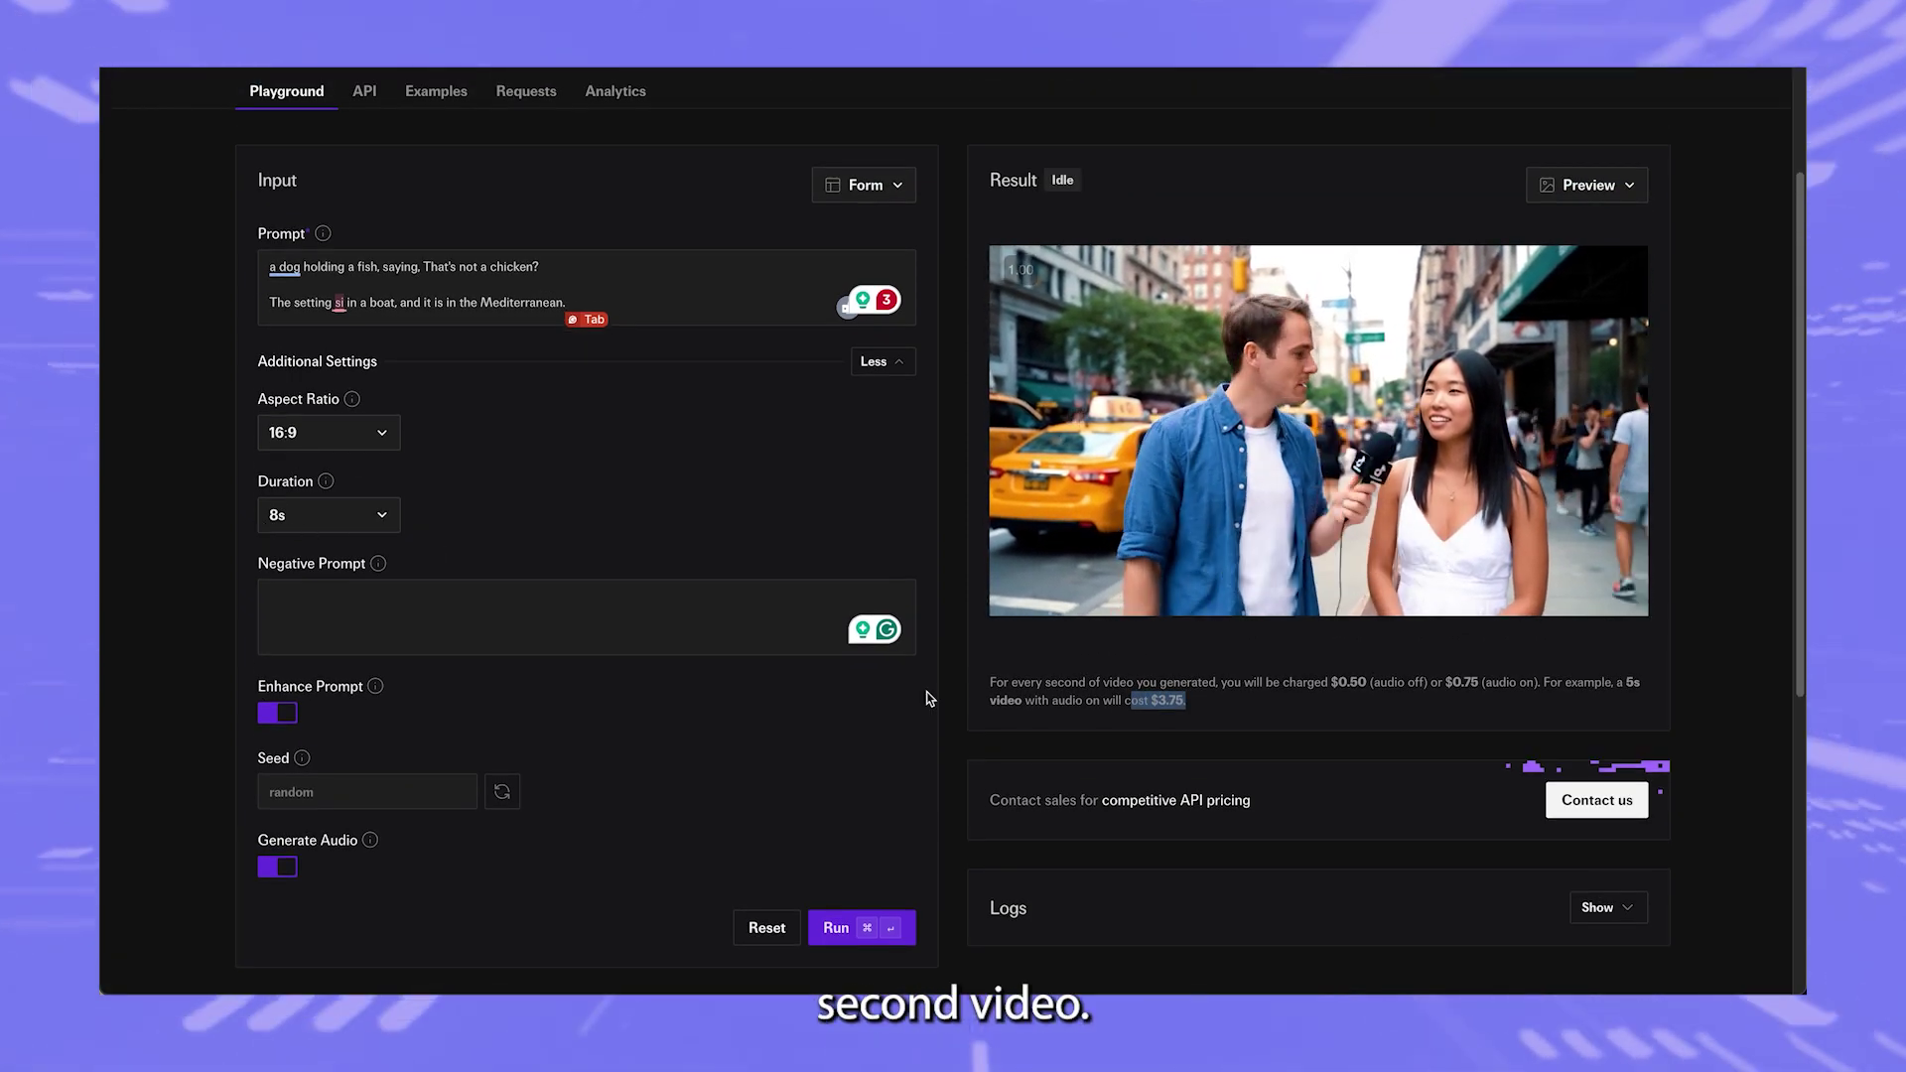
mouse_move(1483, 611)
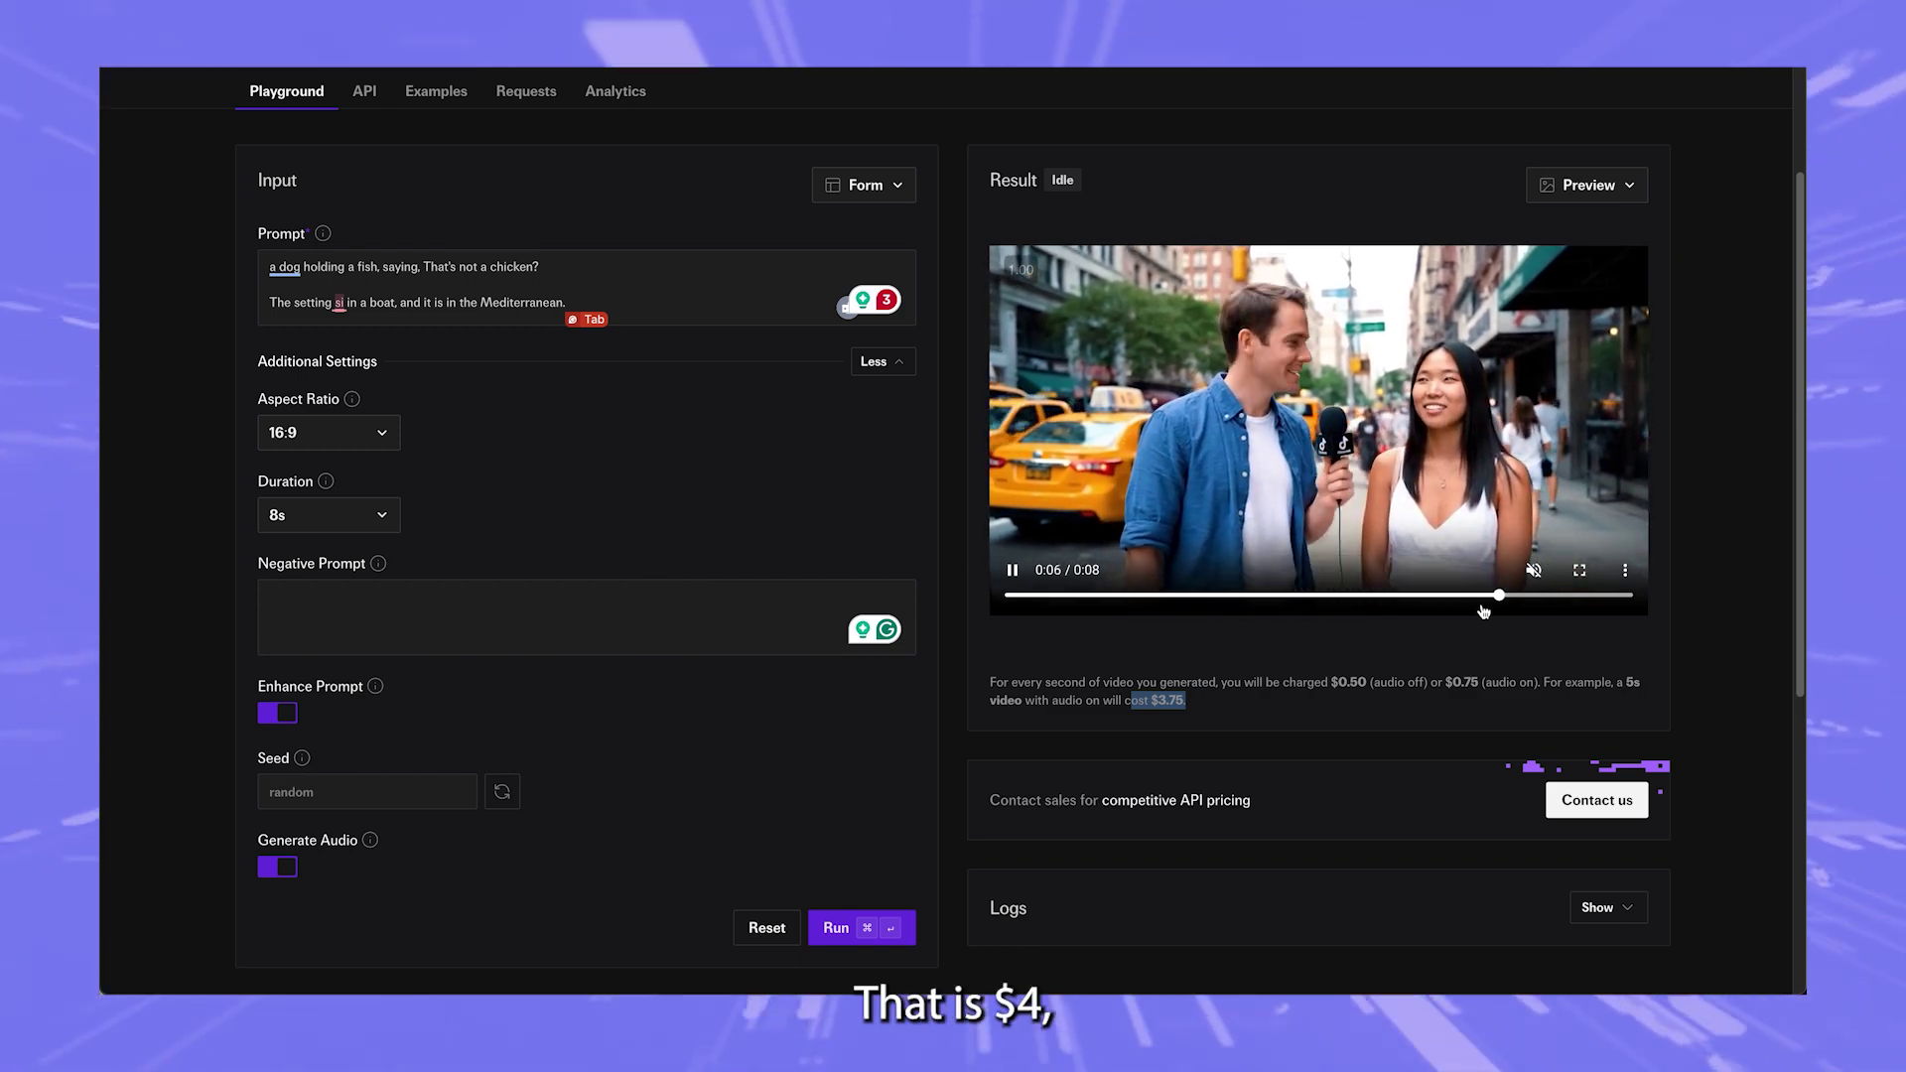
scroll(711, 587, "up", 3)
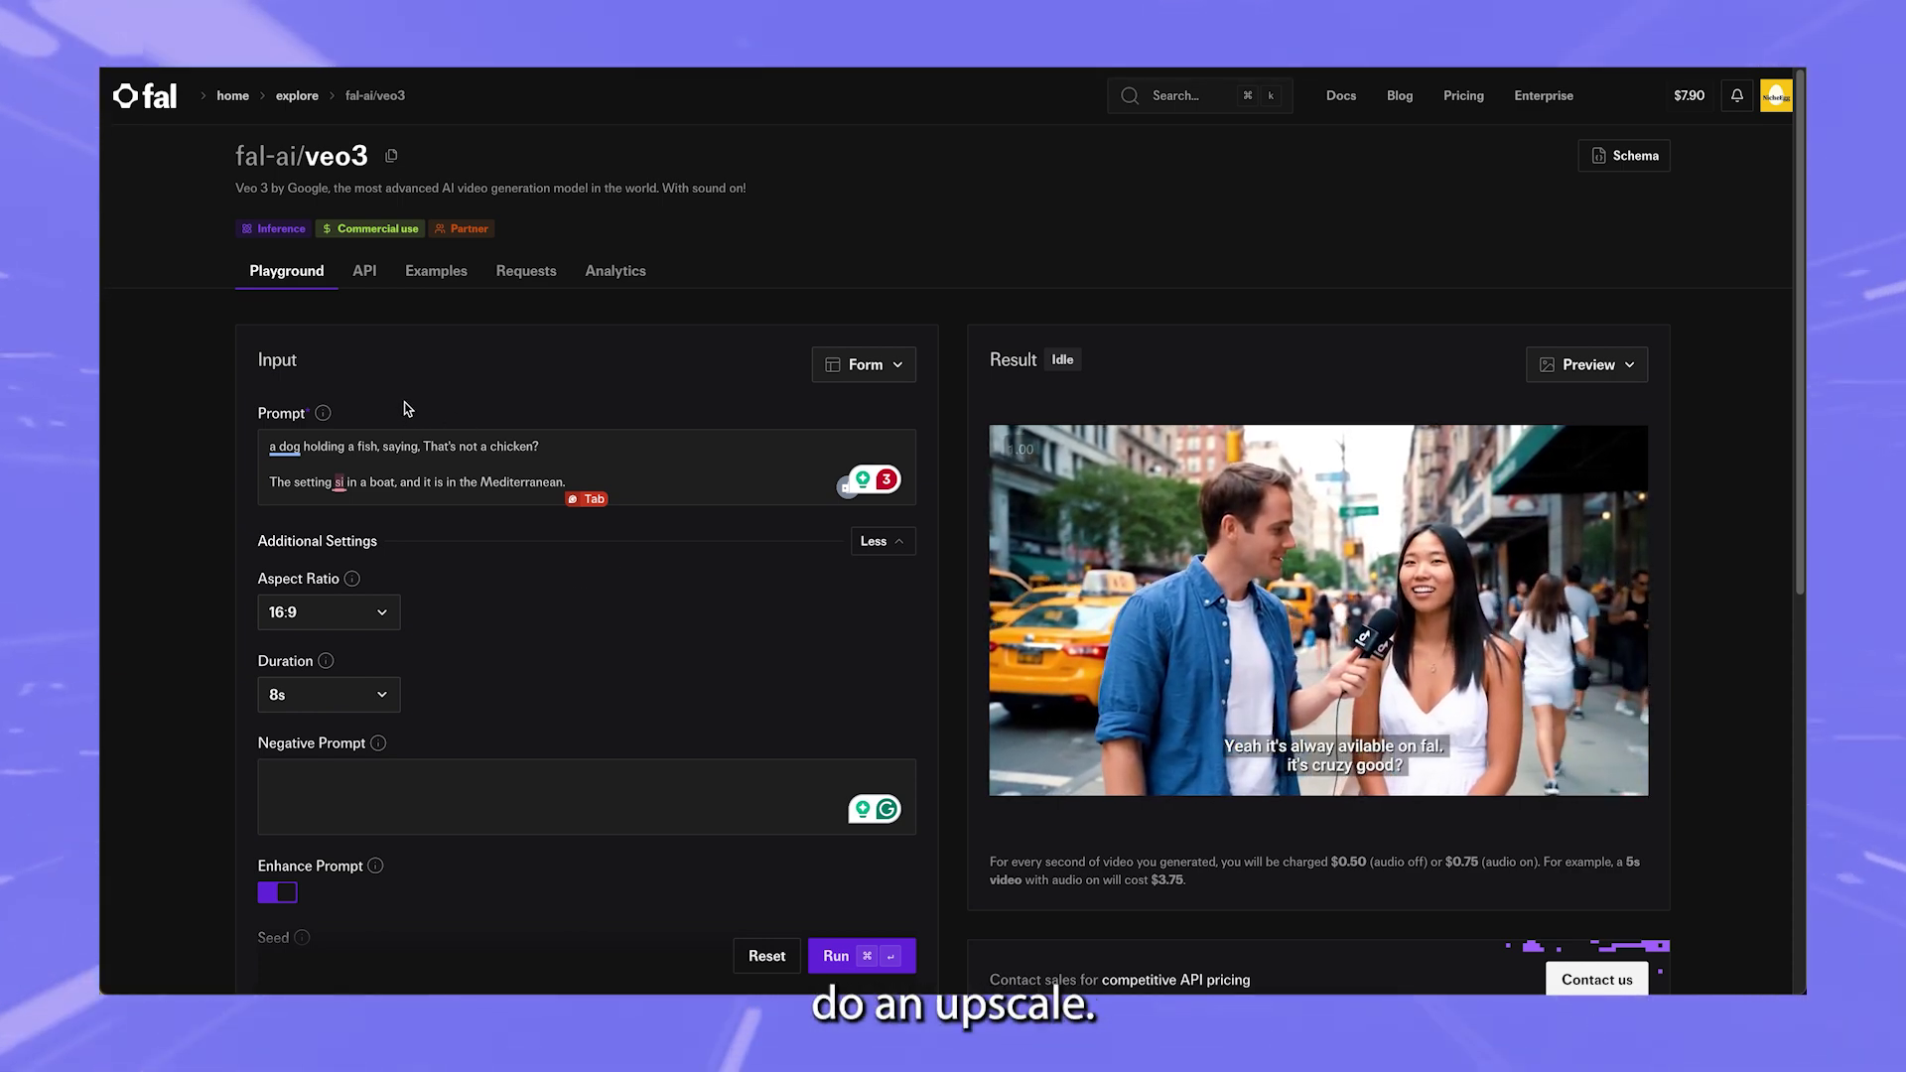
scroll(479, 447, "down", 4)
Run the dog-on-boat prompt and play the generated 8-second clip with sound
scroll(461, 359, "up", 5)
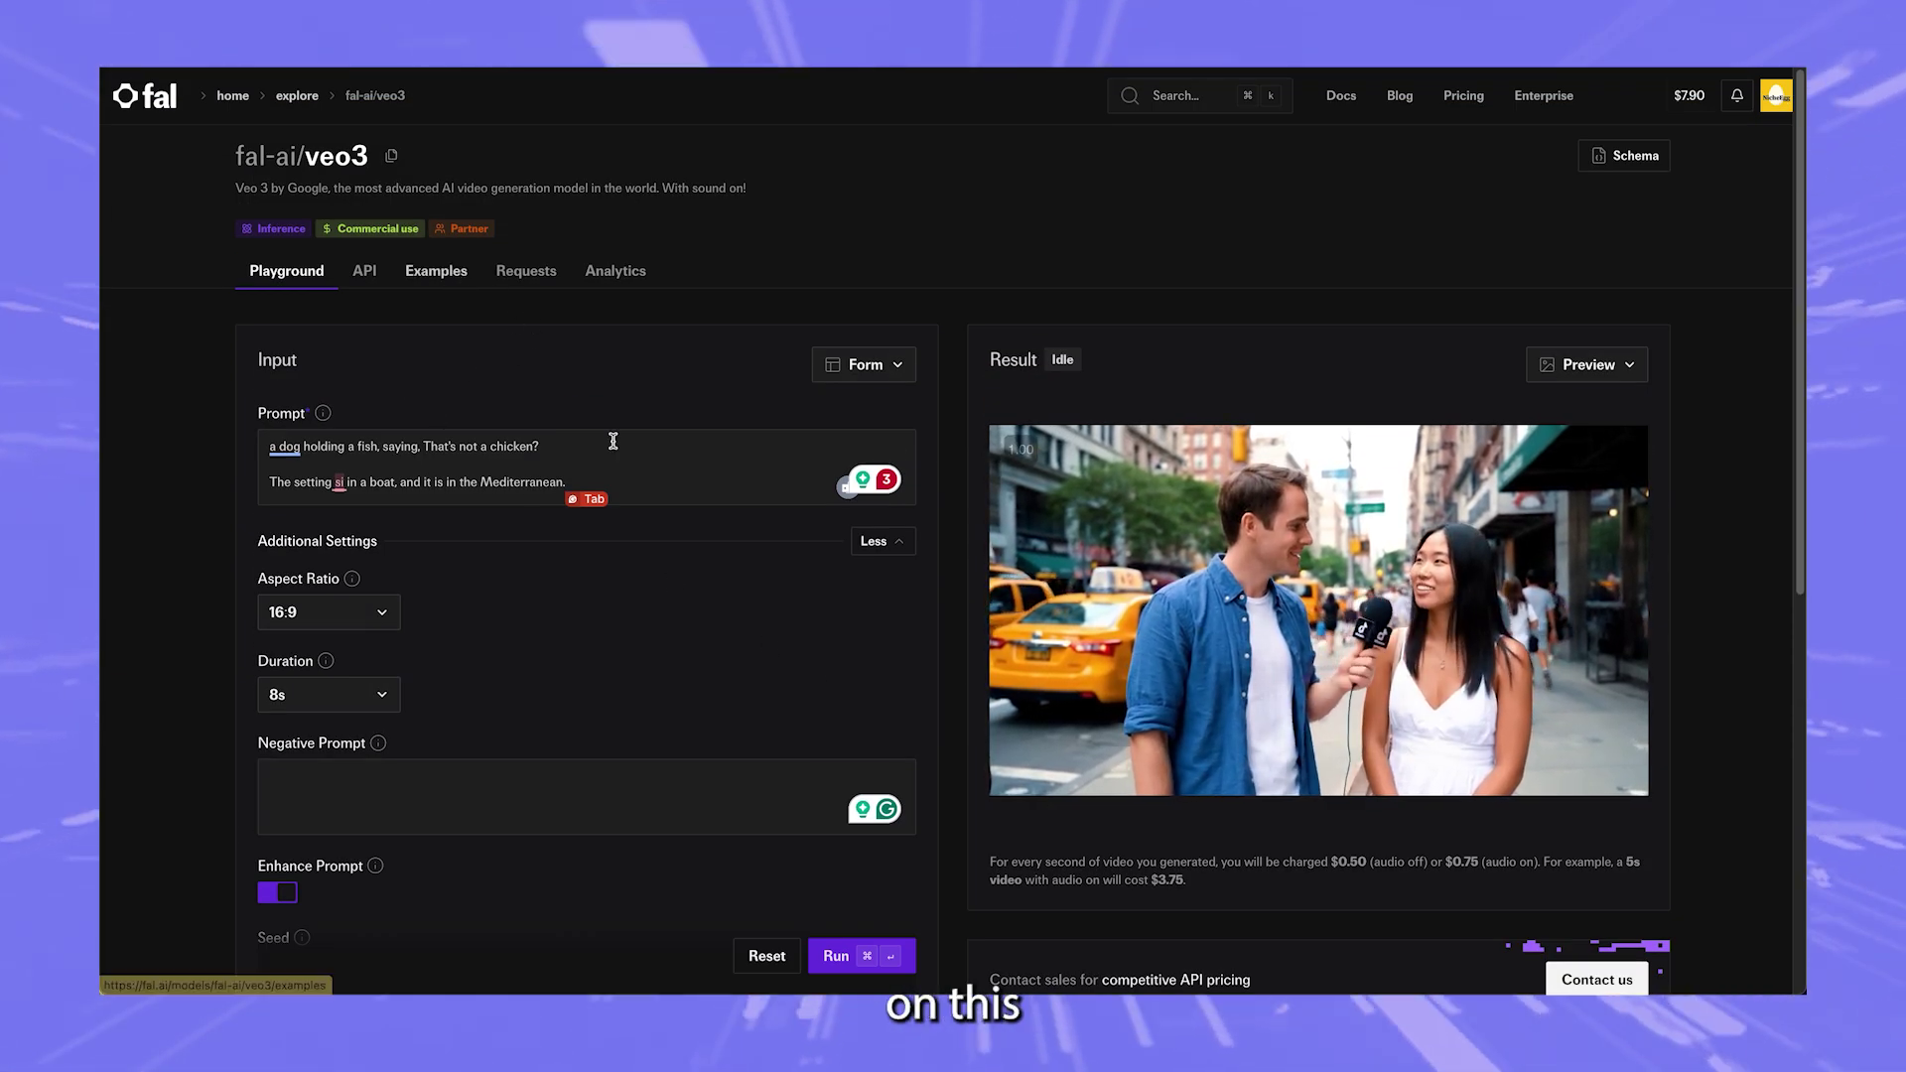
left_click(833, 955)
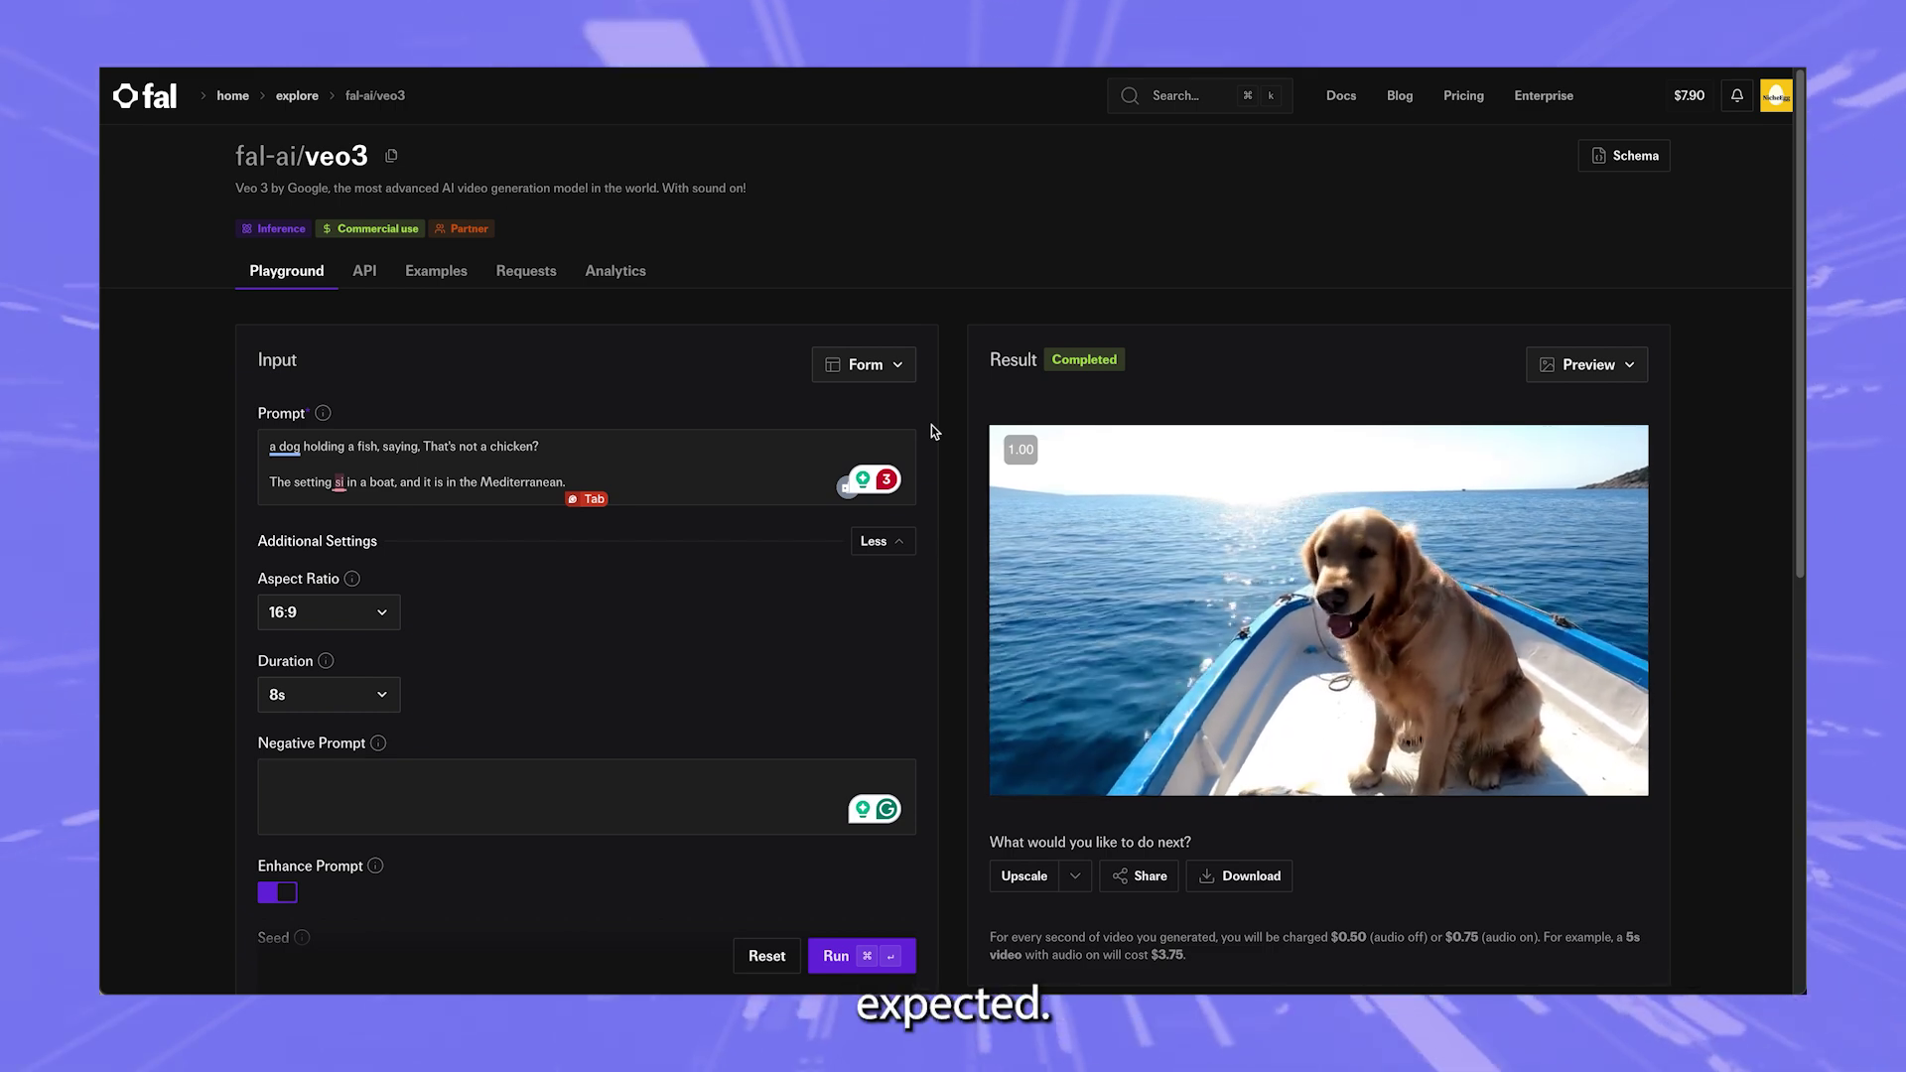
mouse_move(1532, 765)
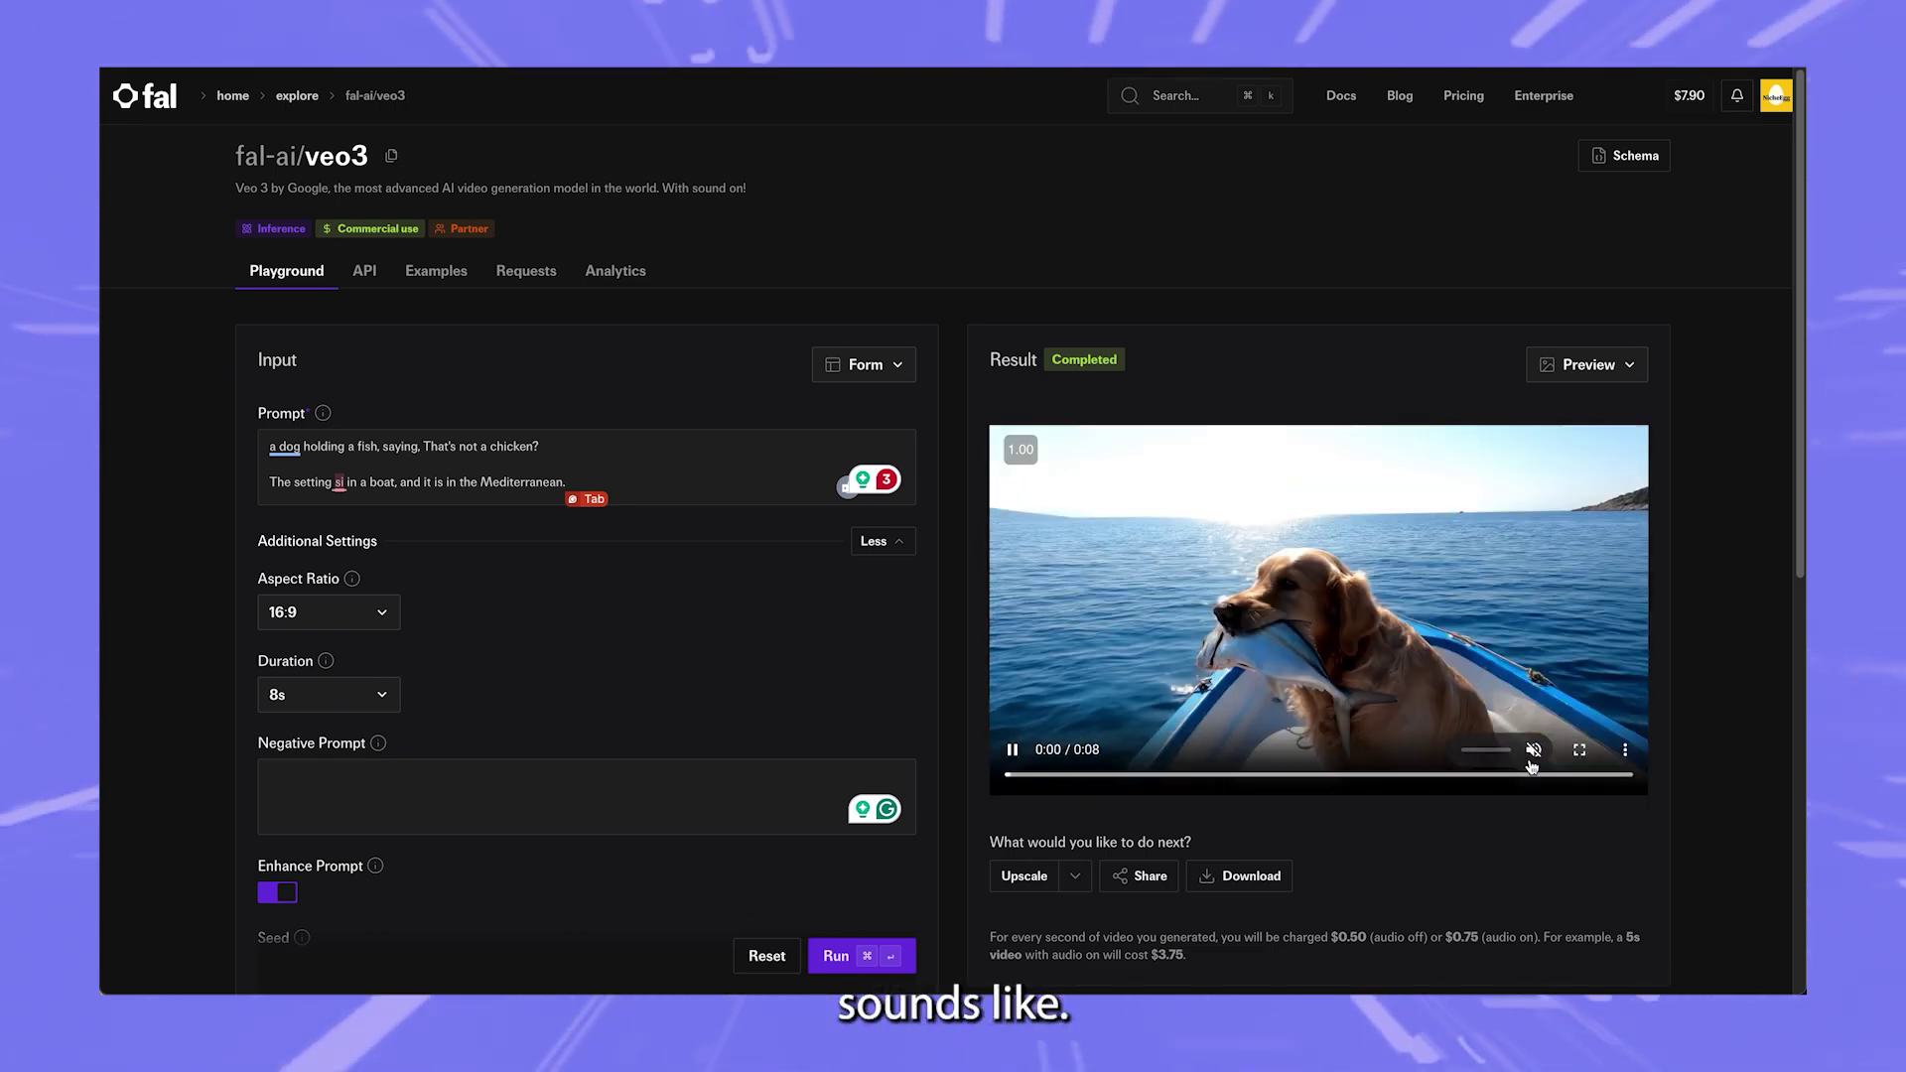
left_click(1532, 751)
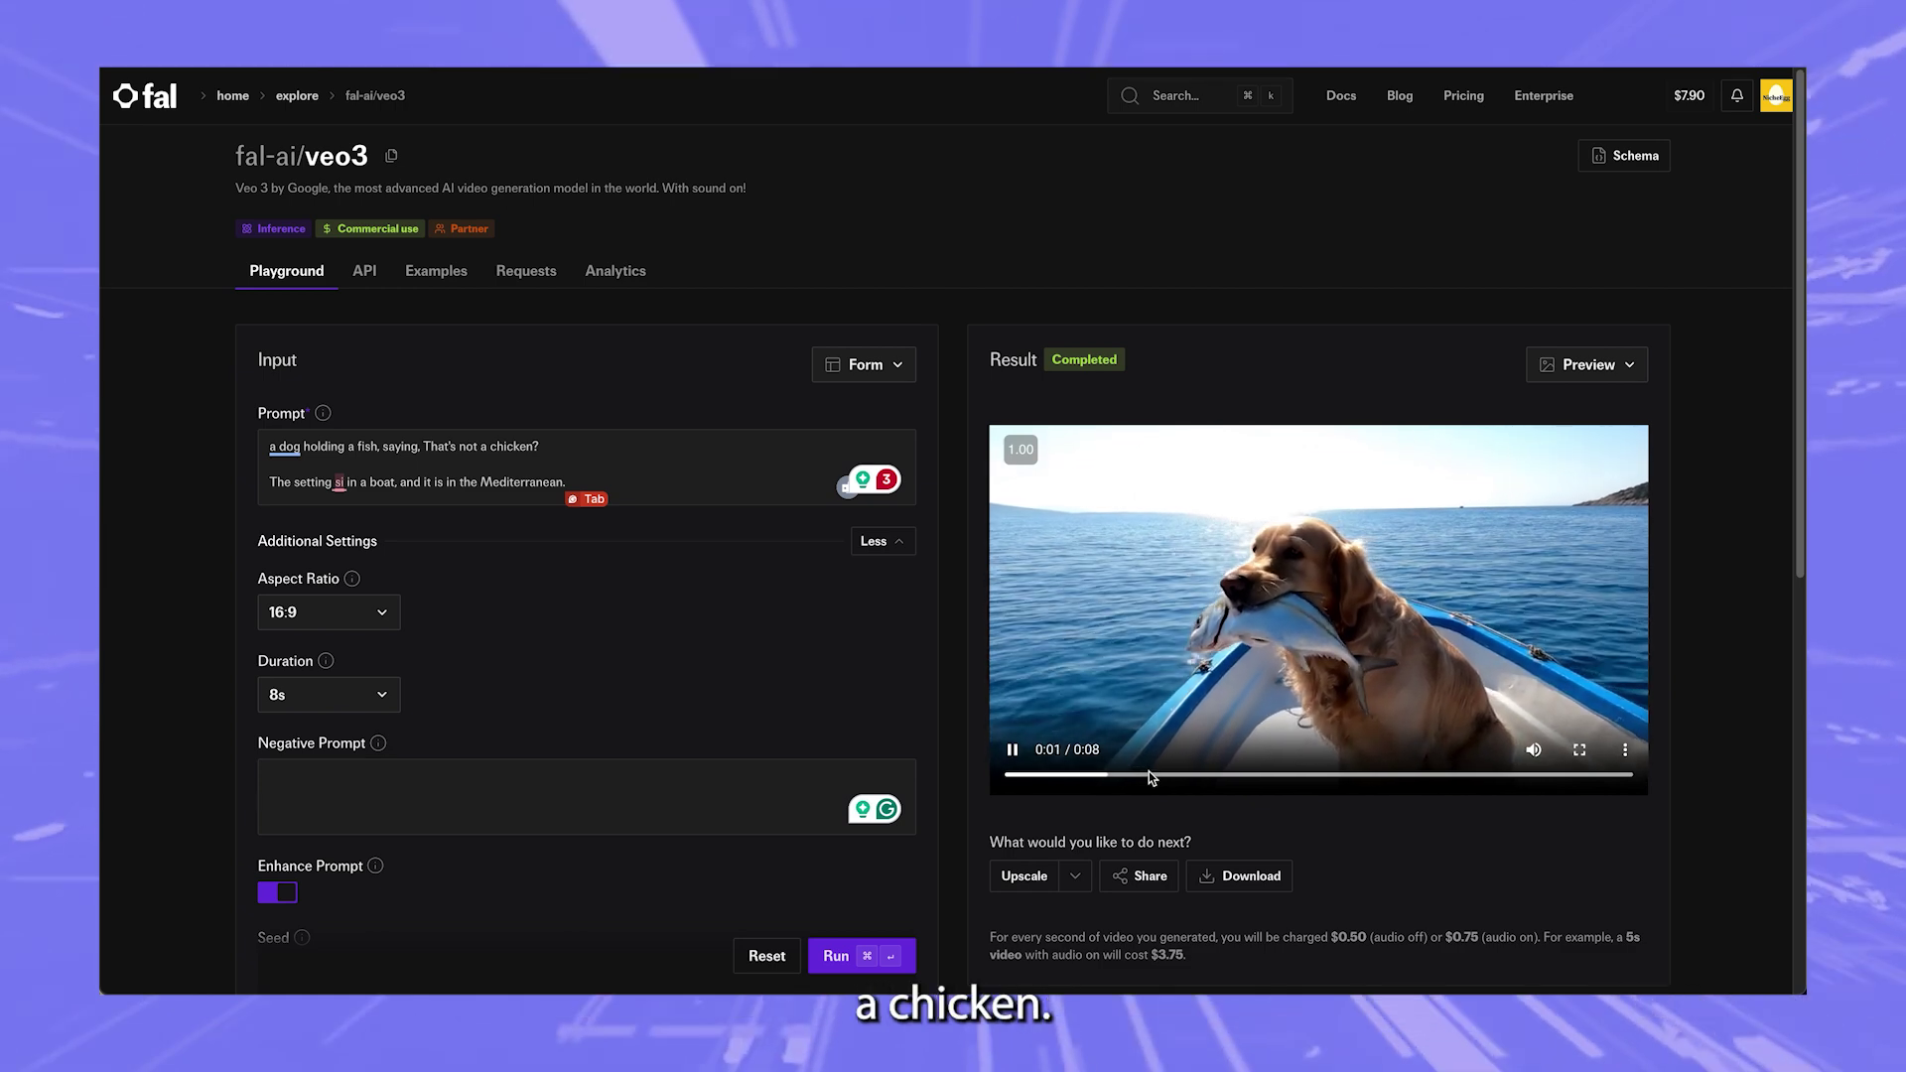
left_click(1013, 750)
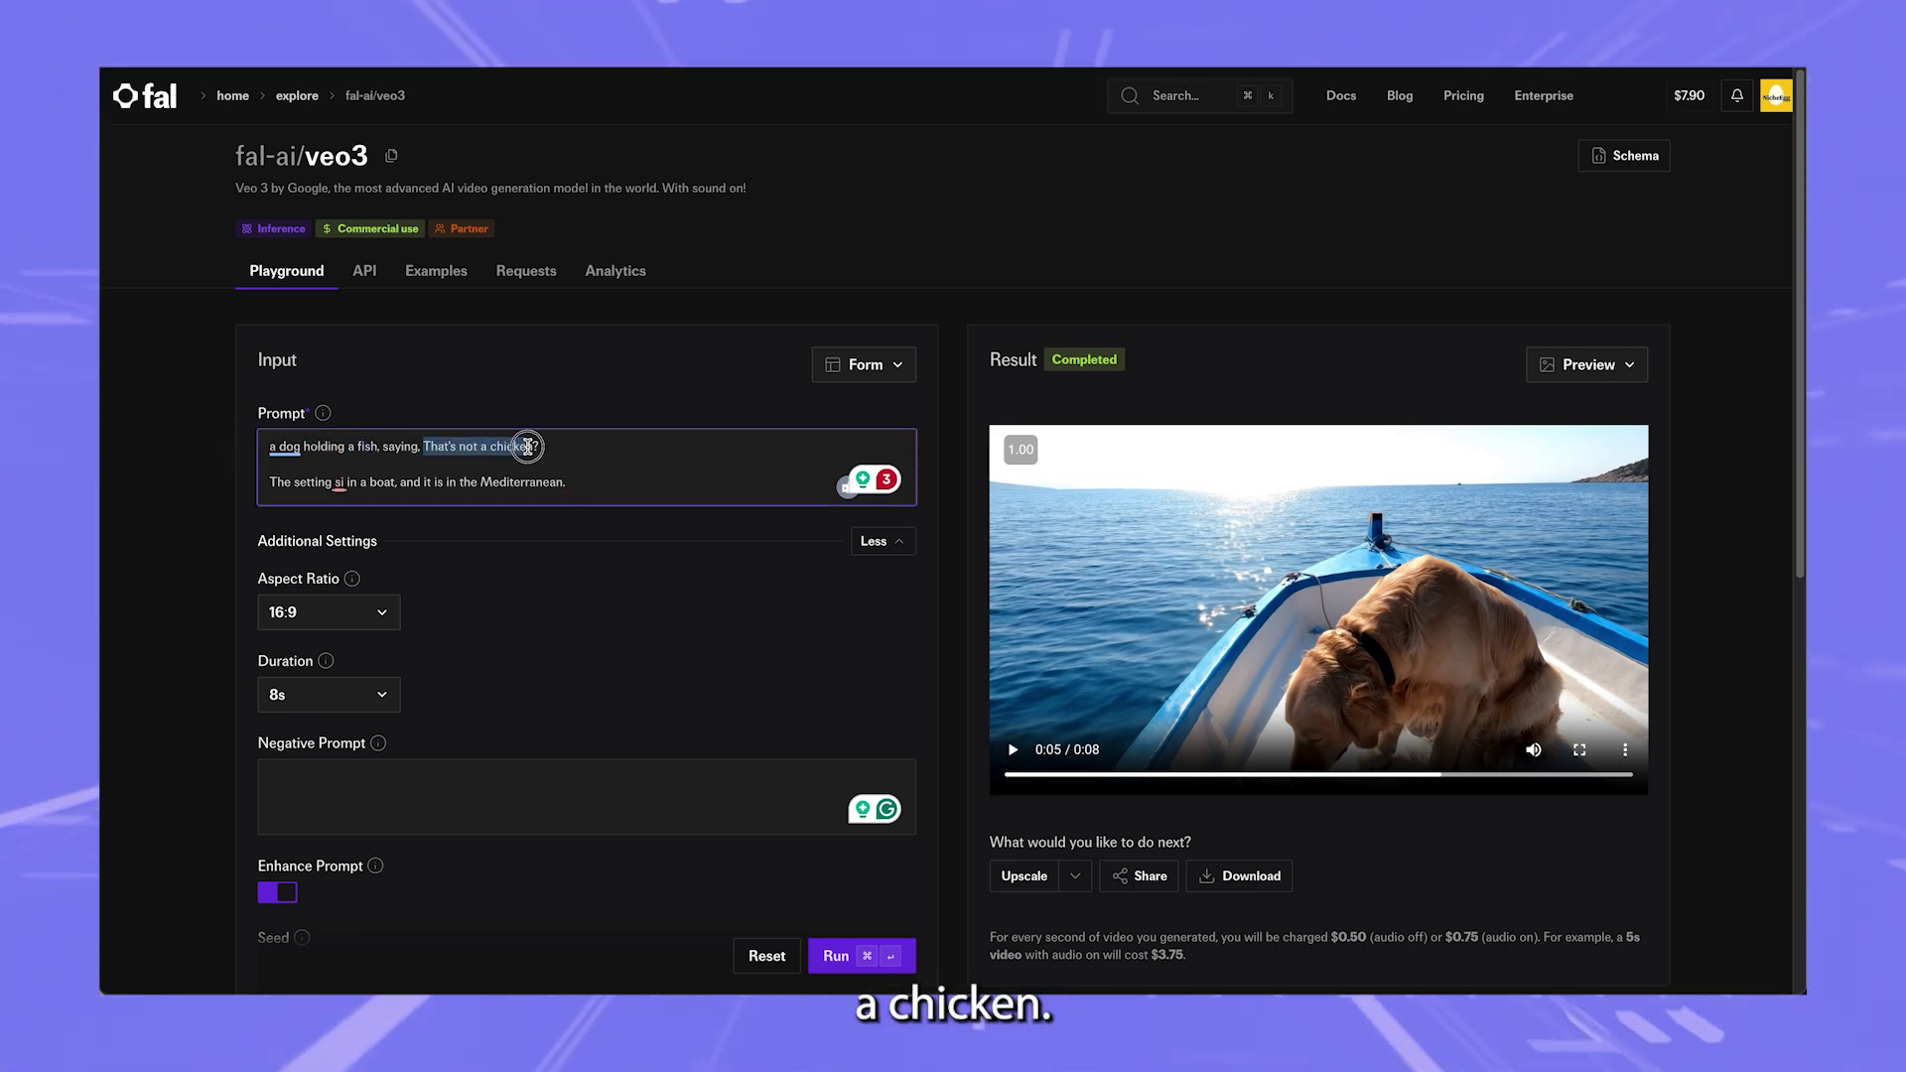
left_click(385, 448)
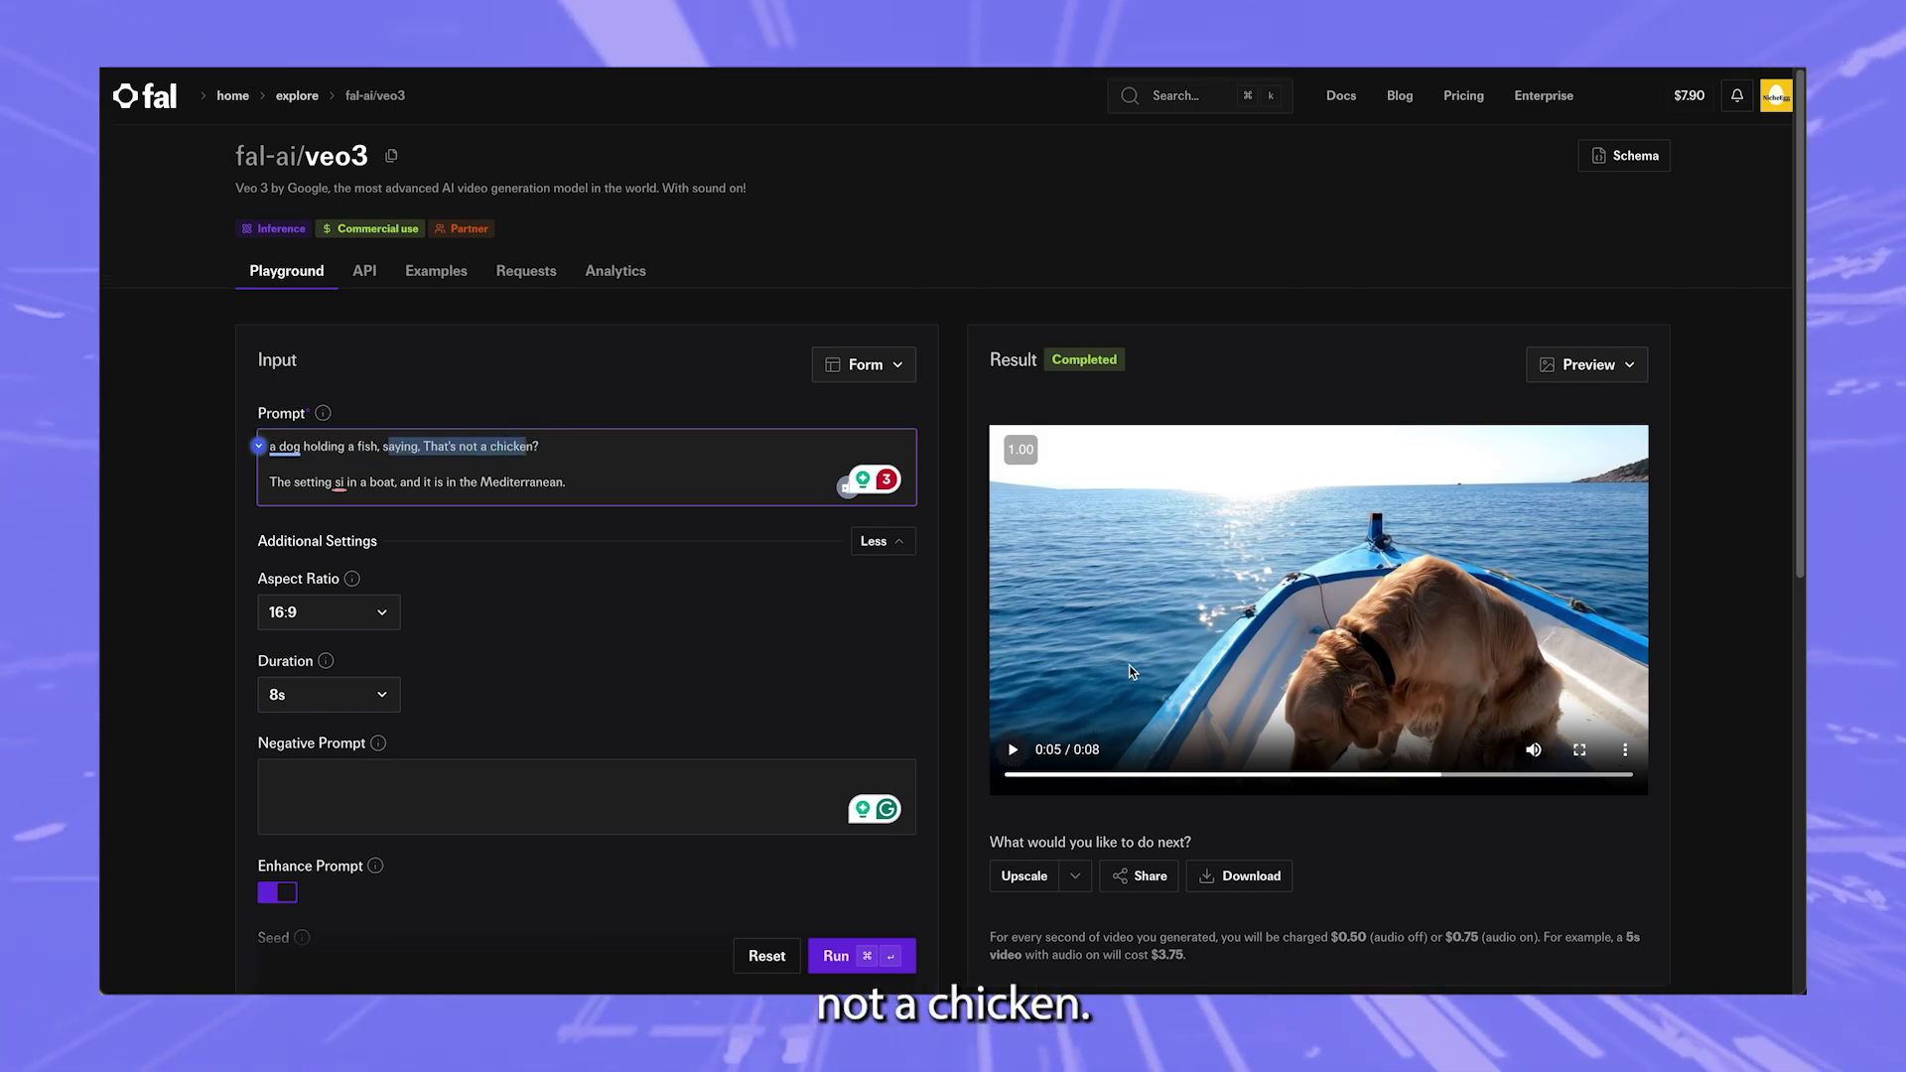
left_click(1014, 749)
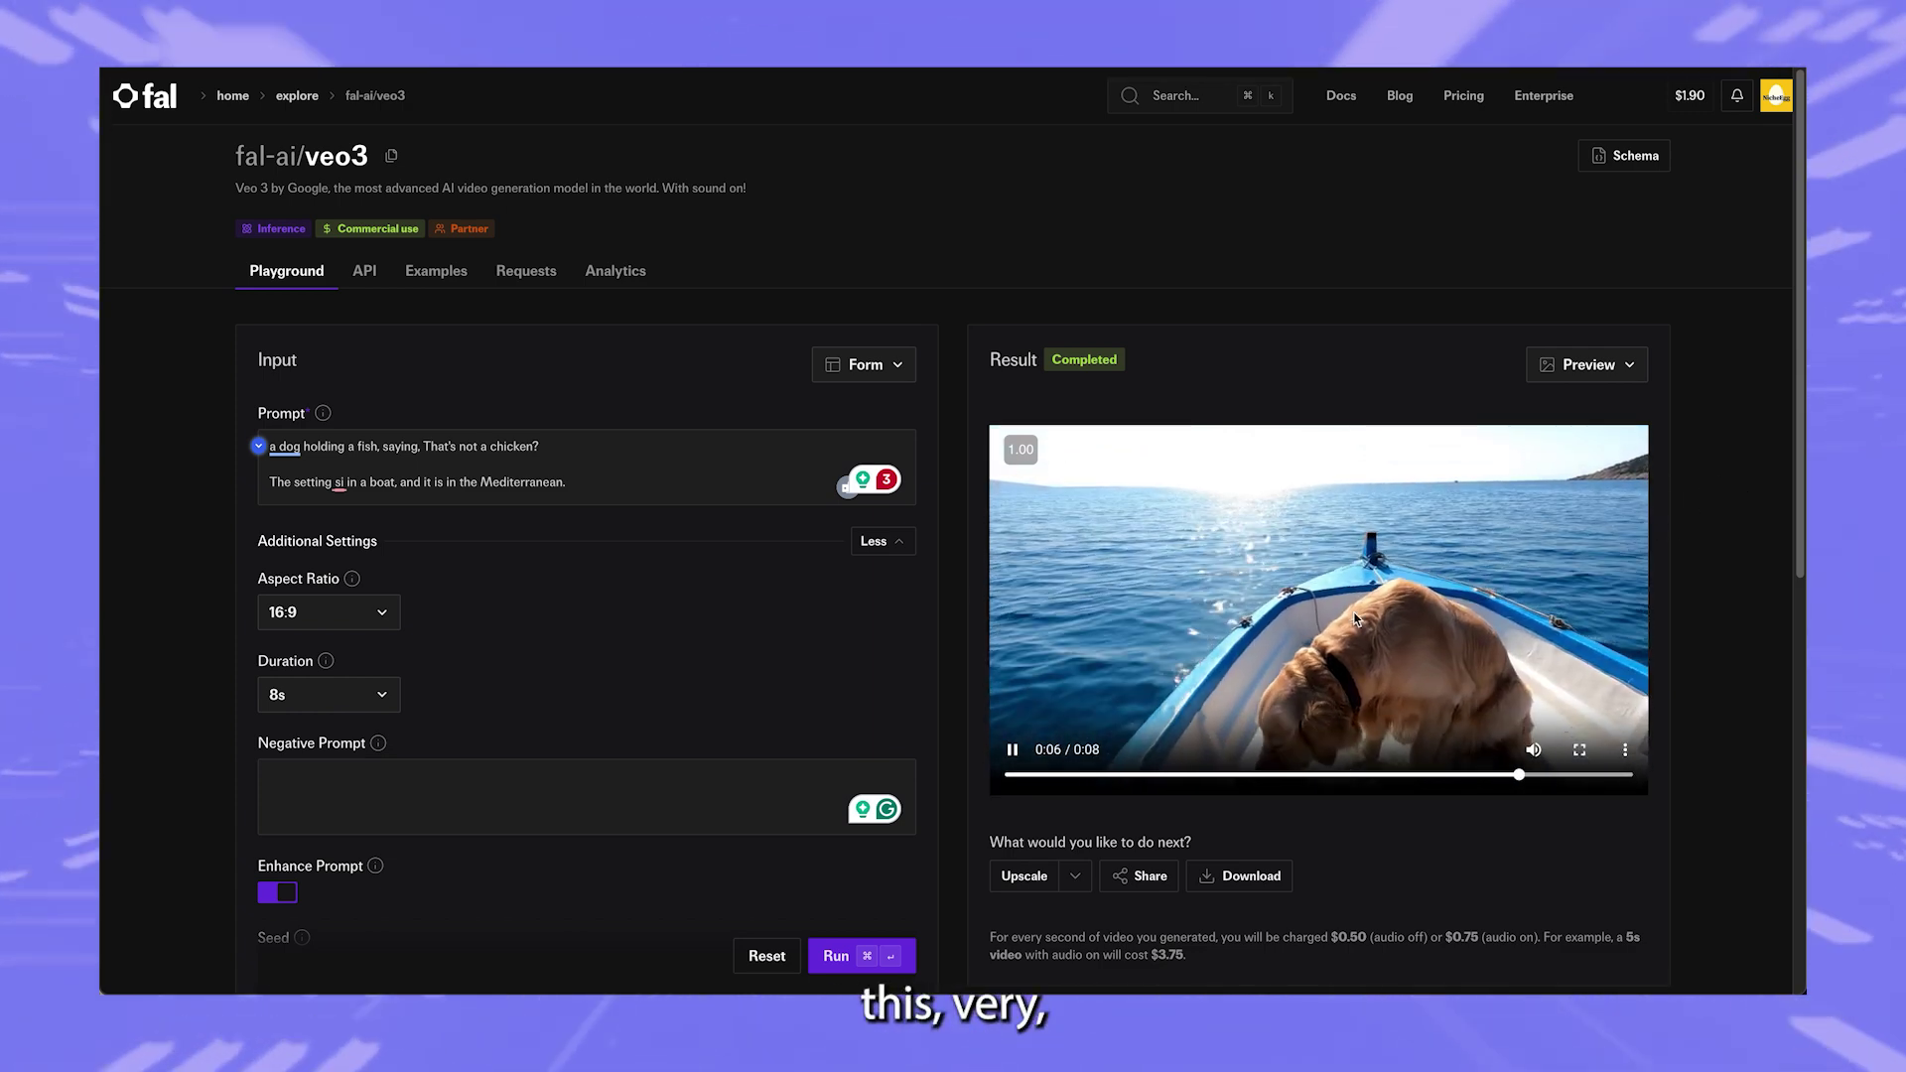
left_click(1393, 593)
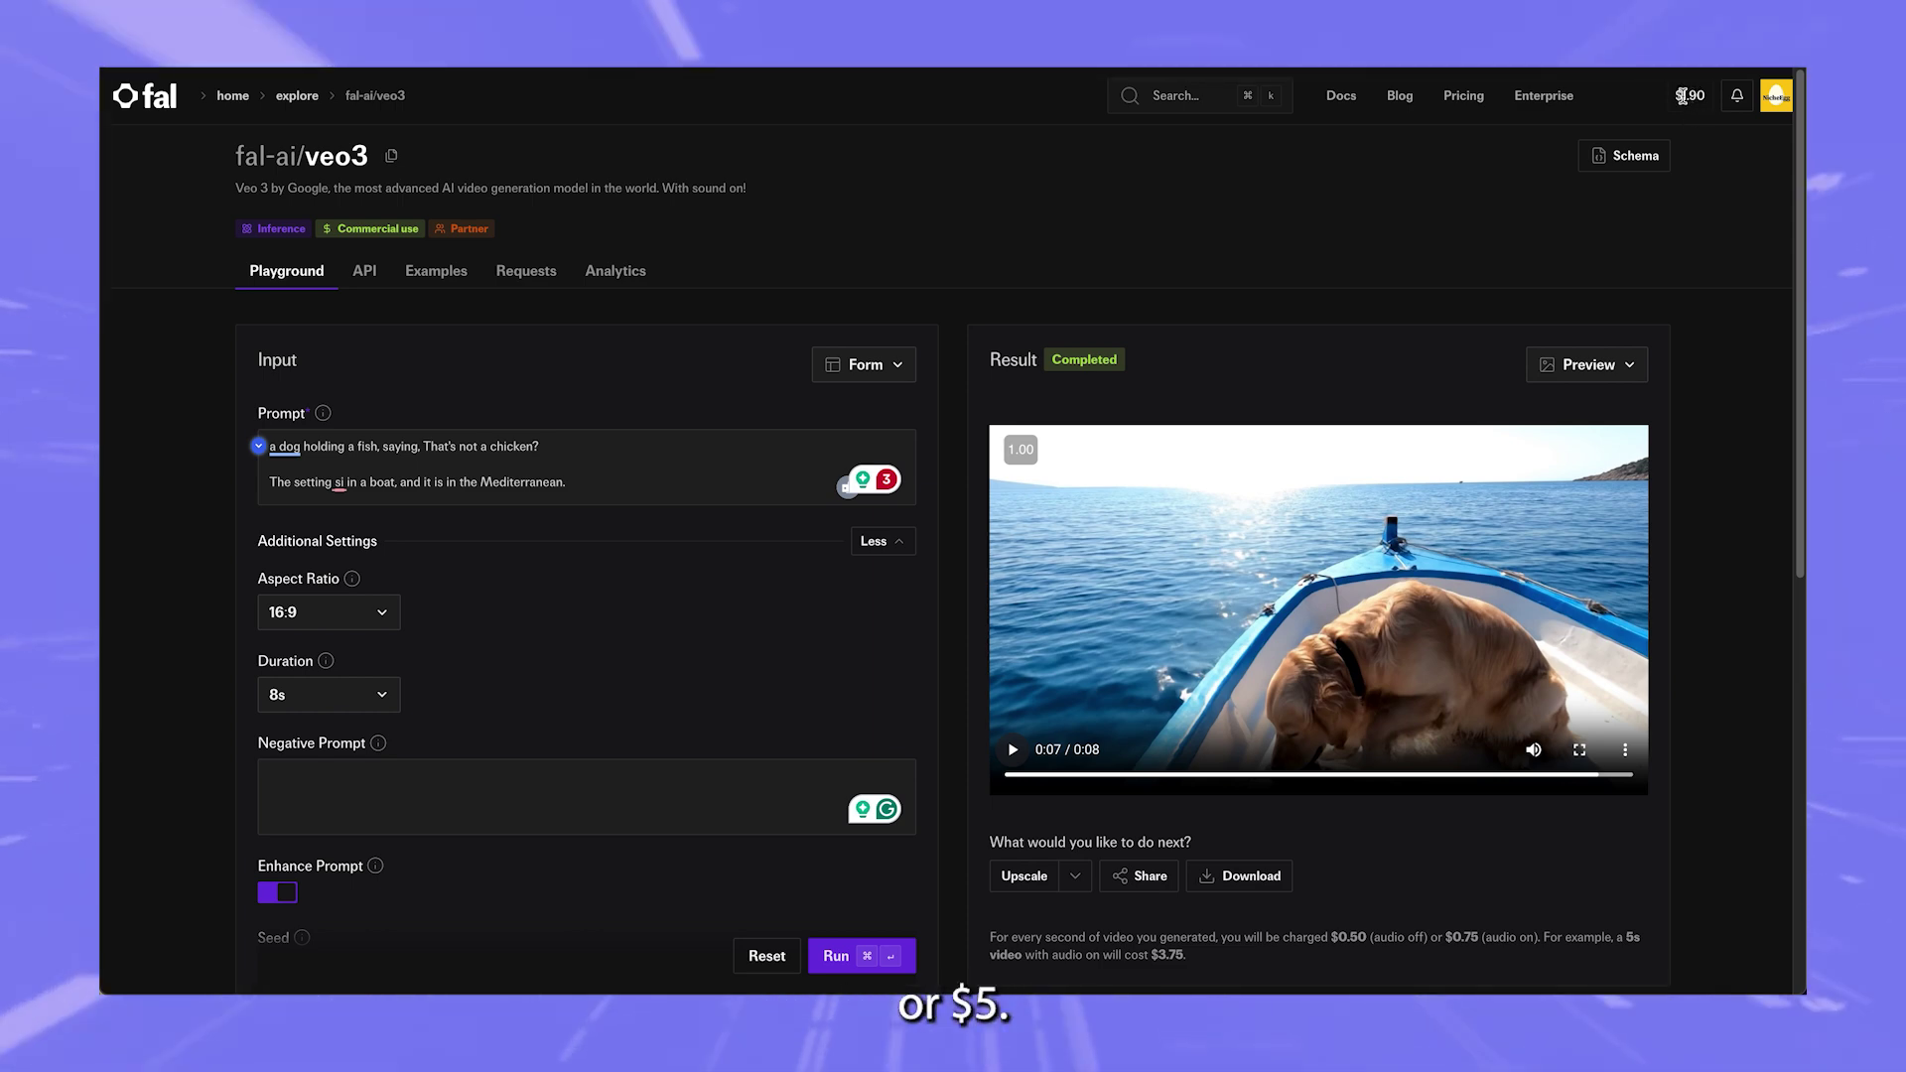
Expand and review the generation's logs, then bring up the Veo 3 API documentation
scroll(1015, 836, "down", 1)
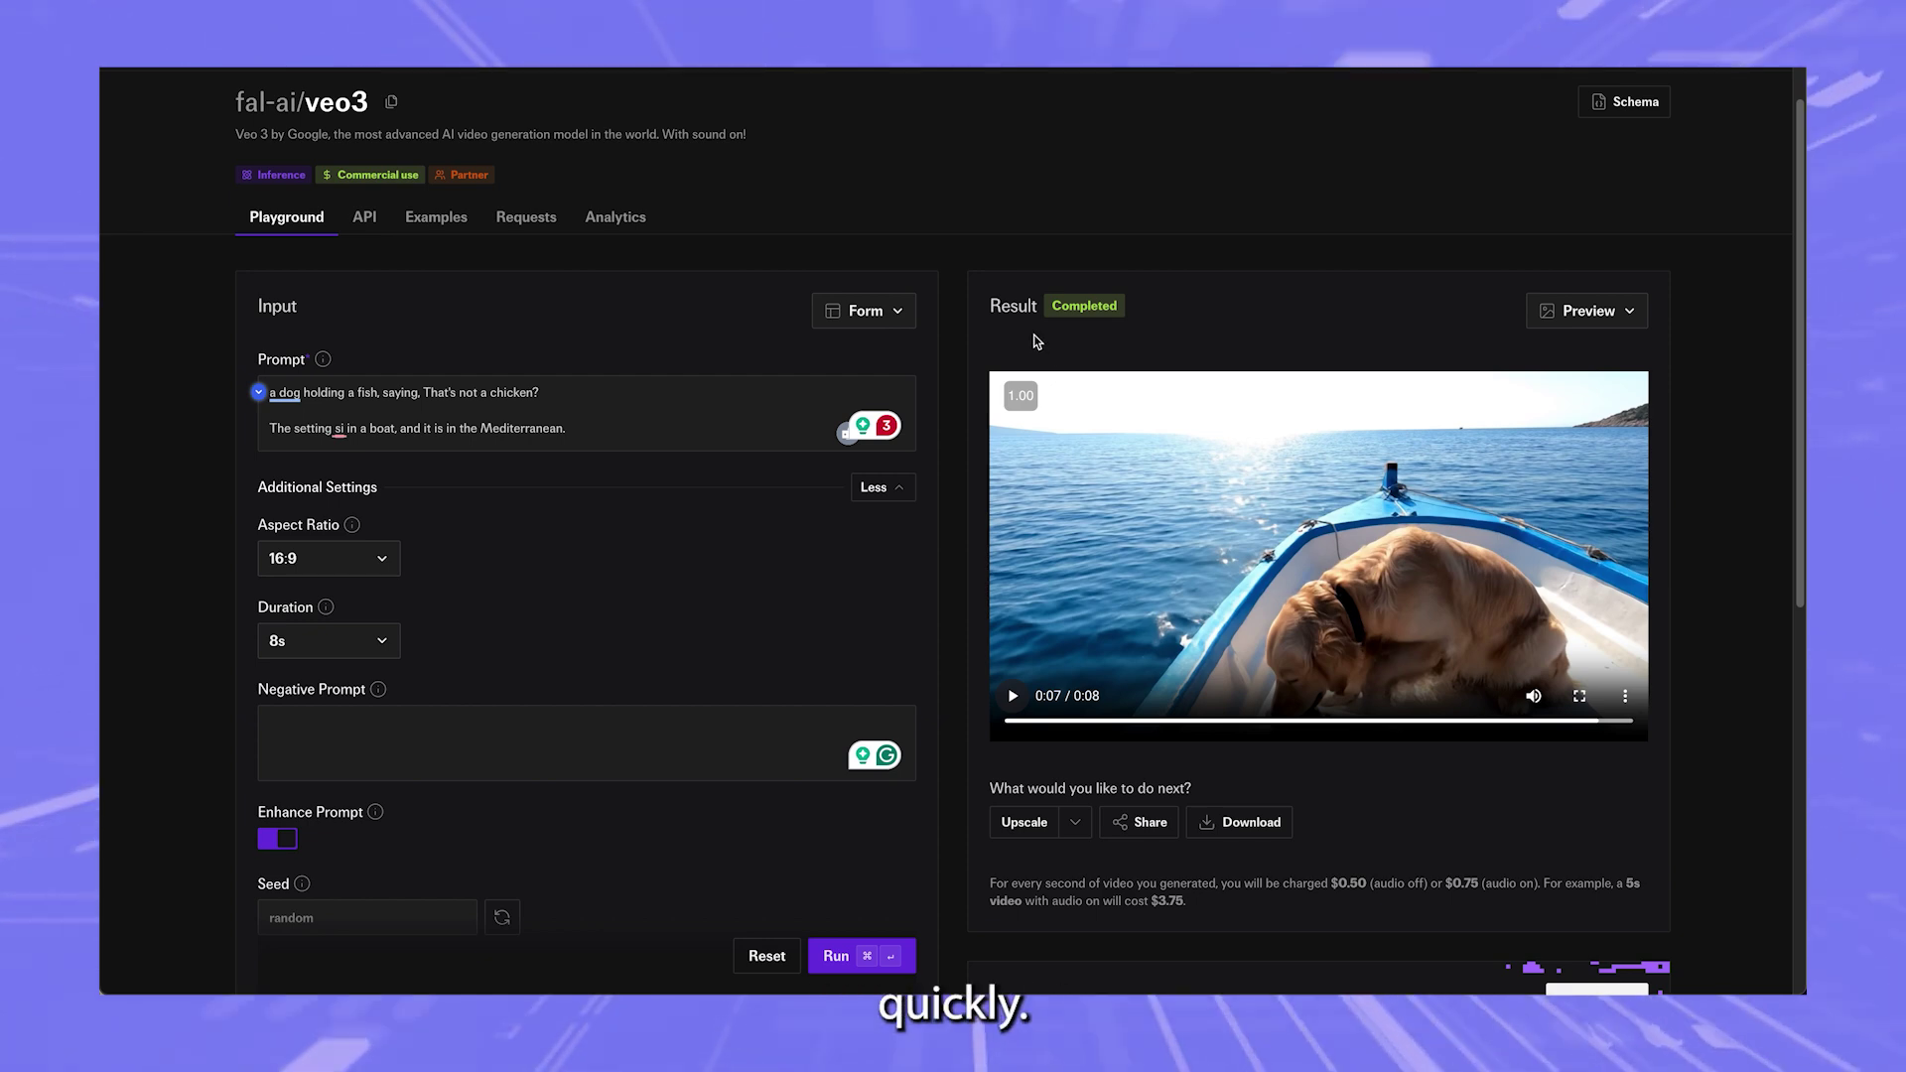
scroll(487, 376, "up", 1)
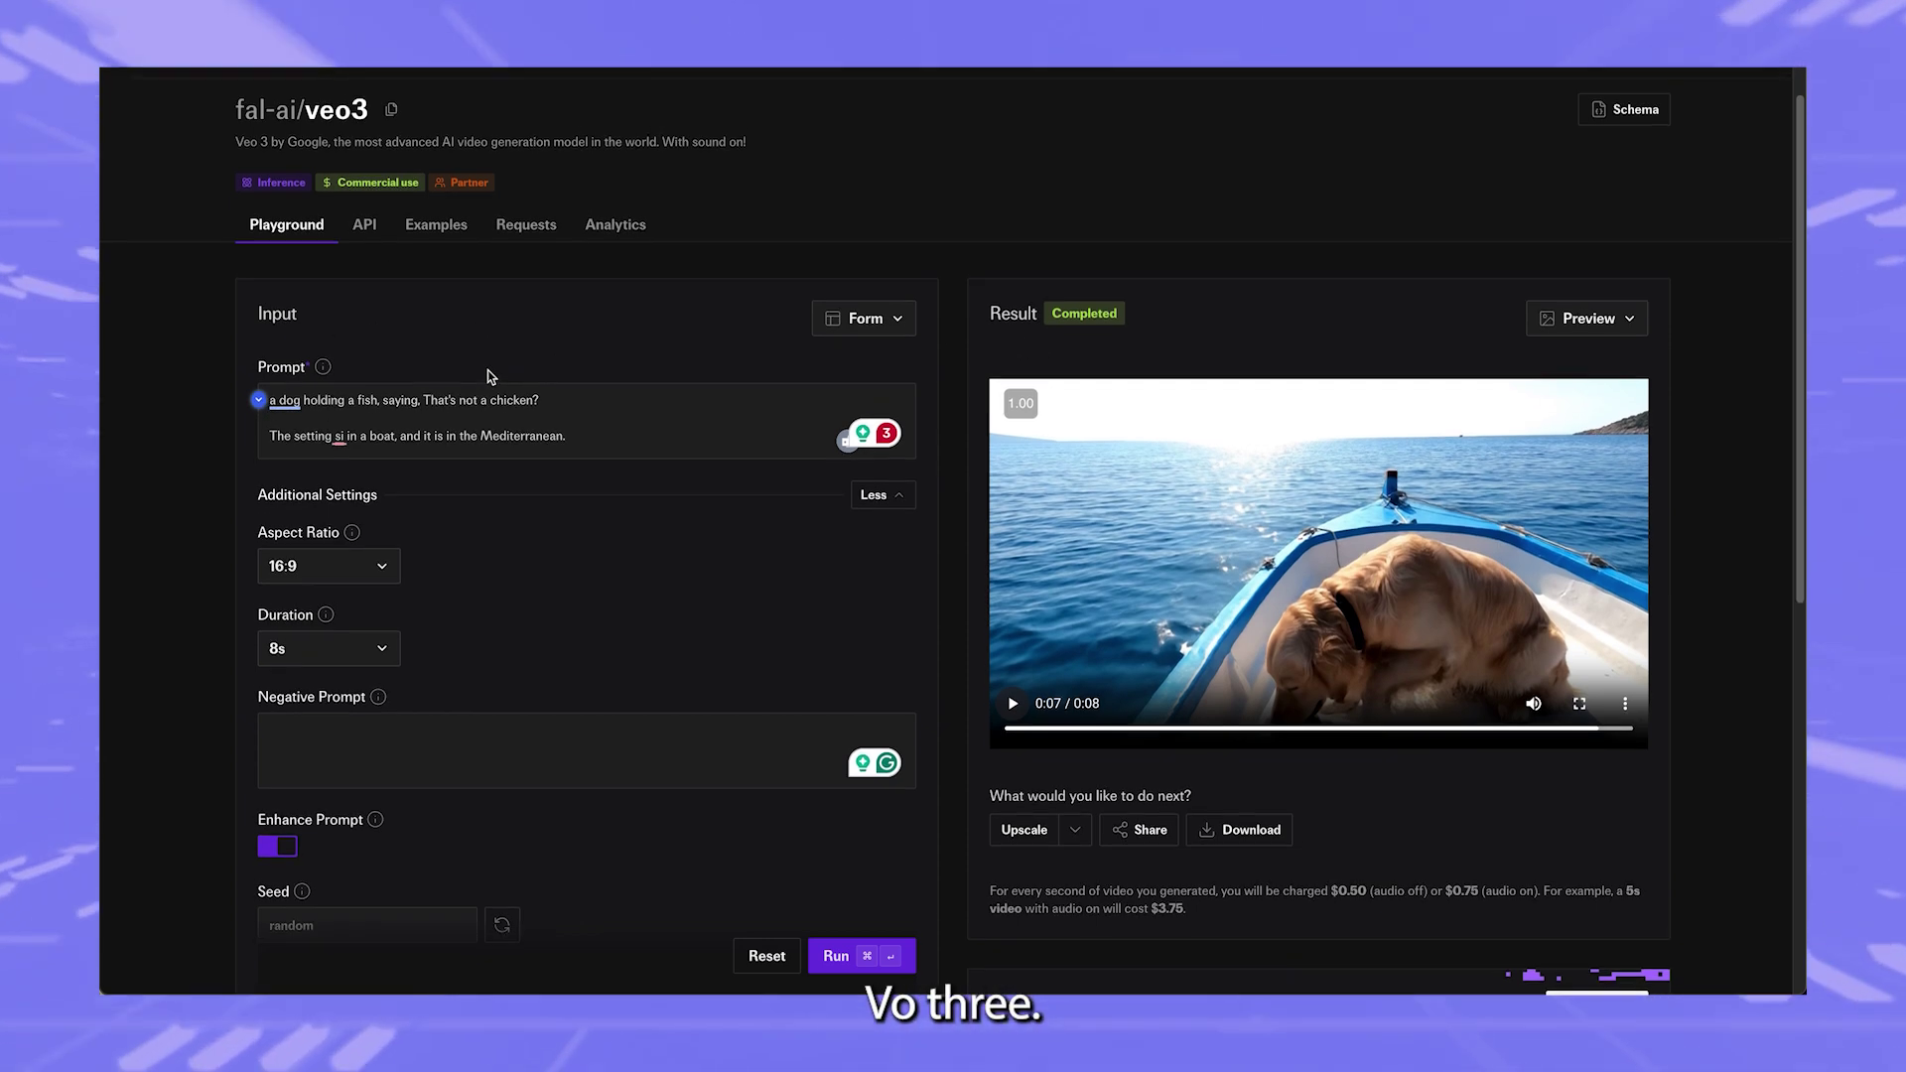
scroll(923, 837, "down", 4)
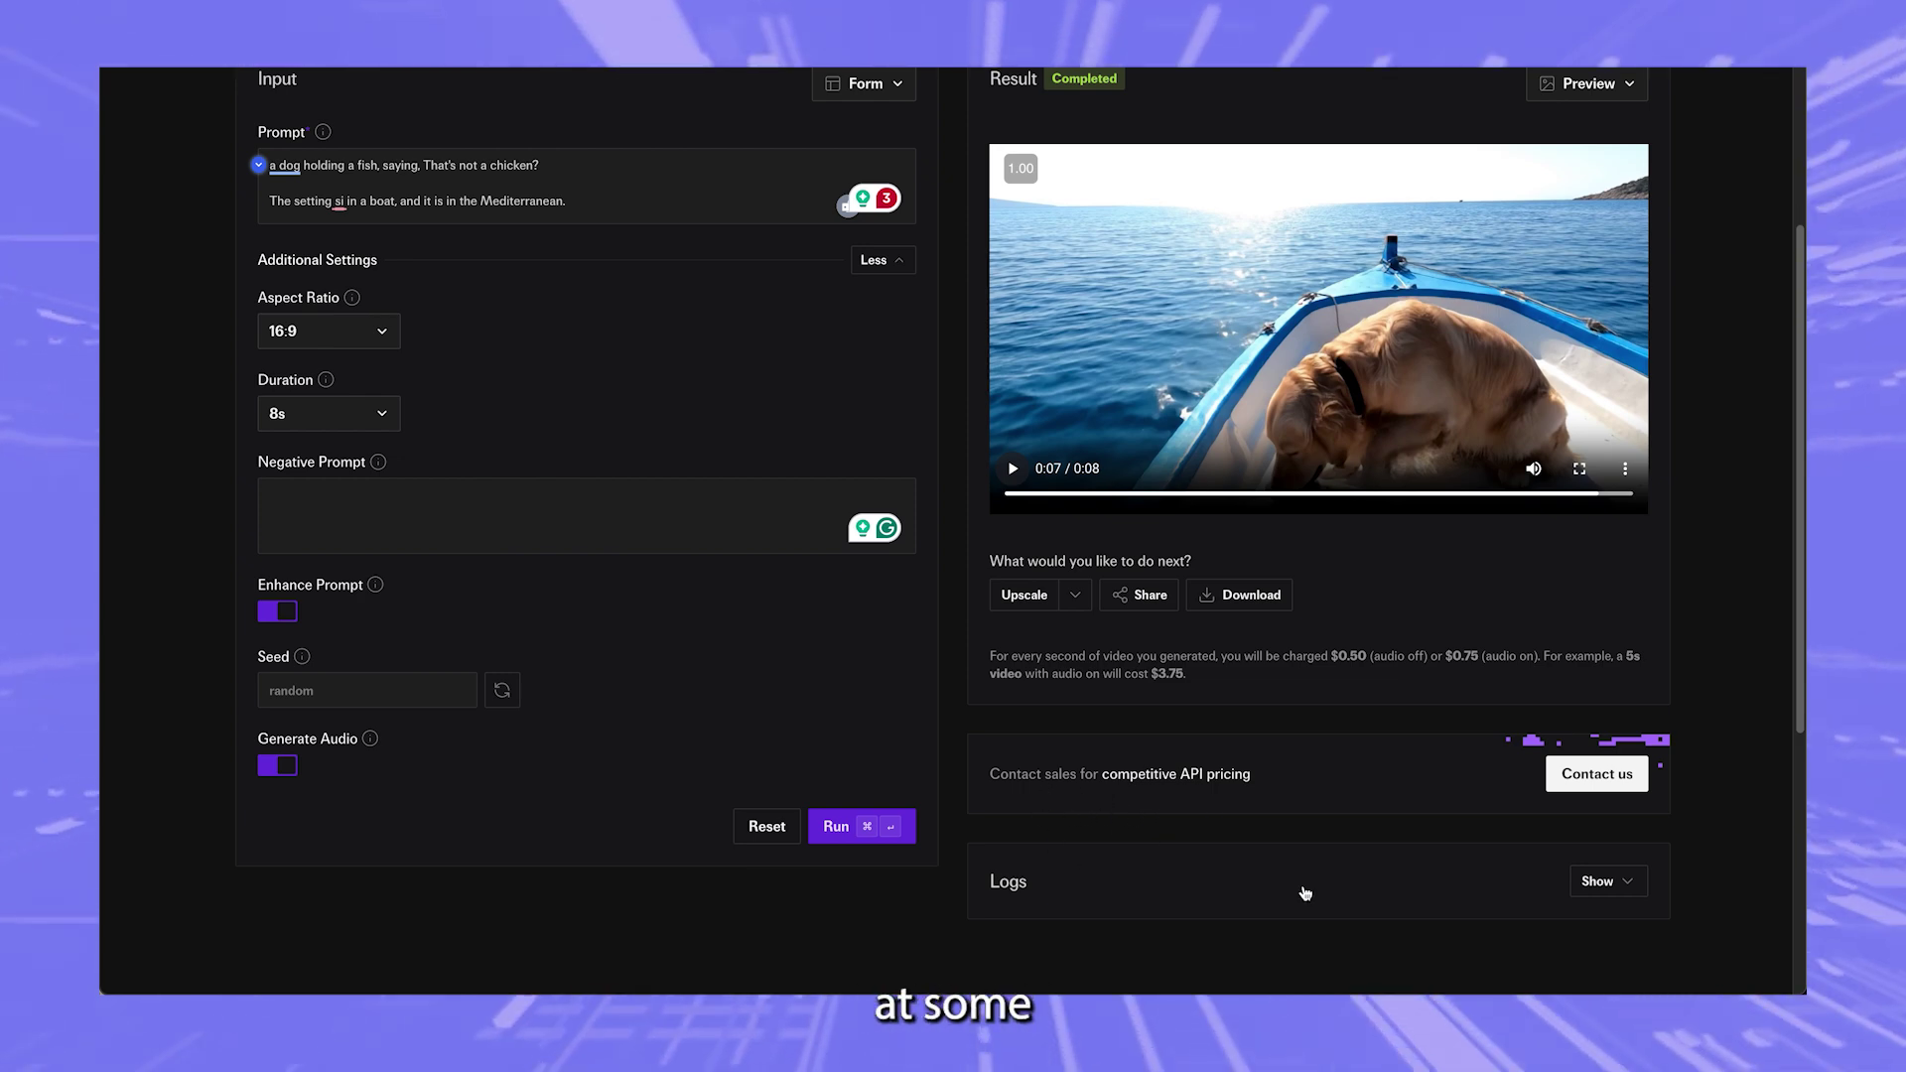
left_click(1589, 882)
scroll(1310, 766, "down", 8)
scroll(990, 502, "up", 7)
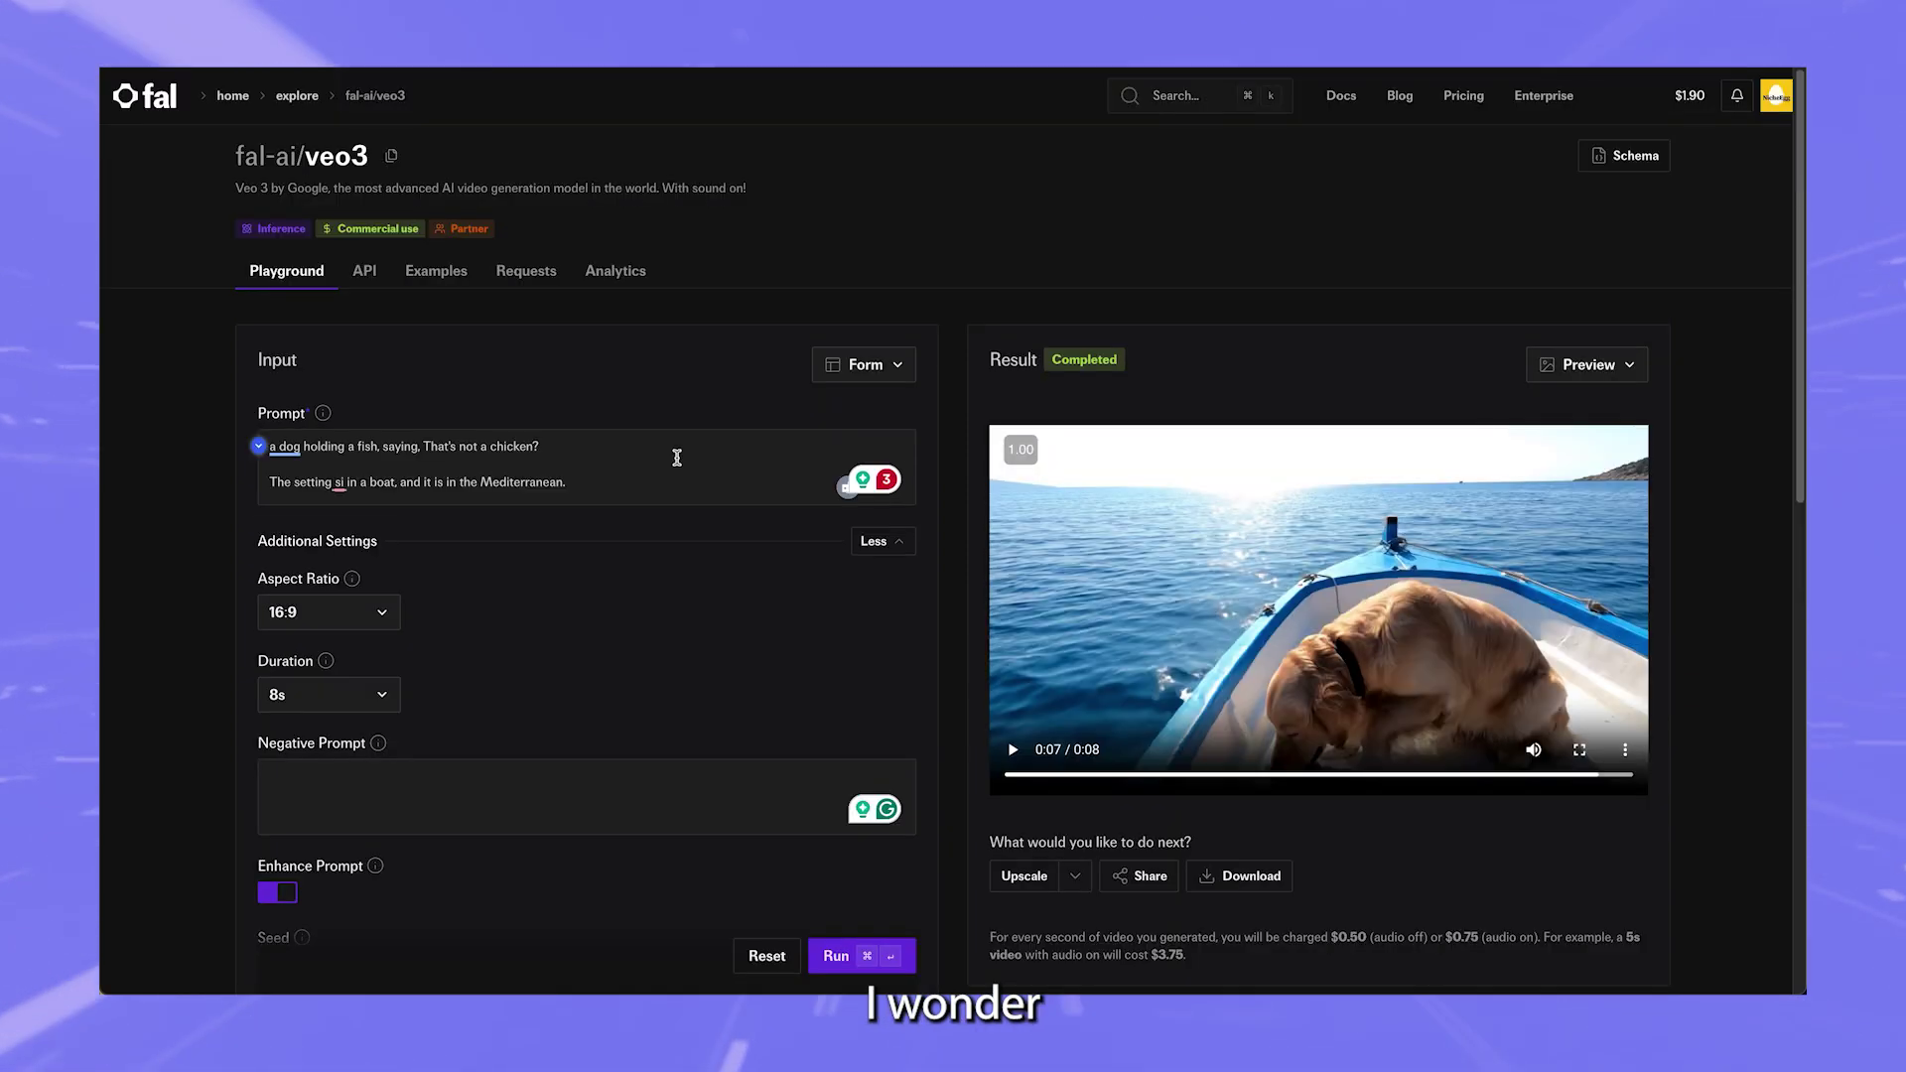
scroll(1271, 568, "down", 7)
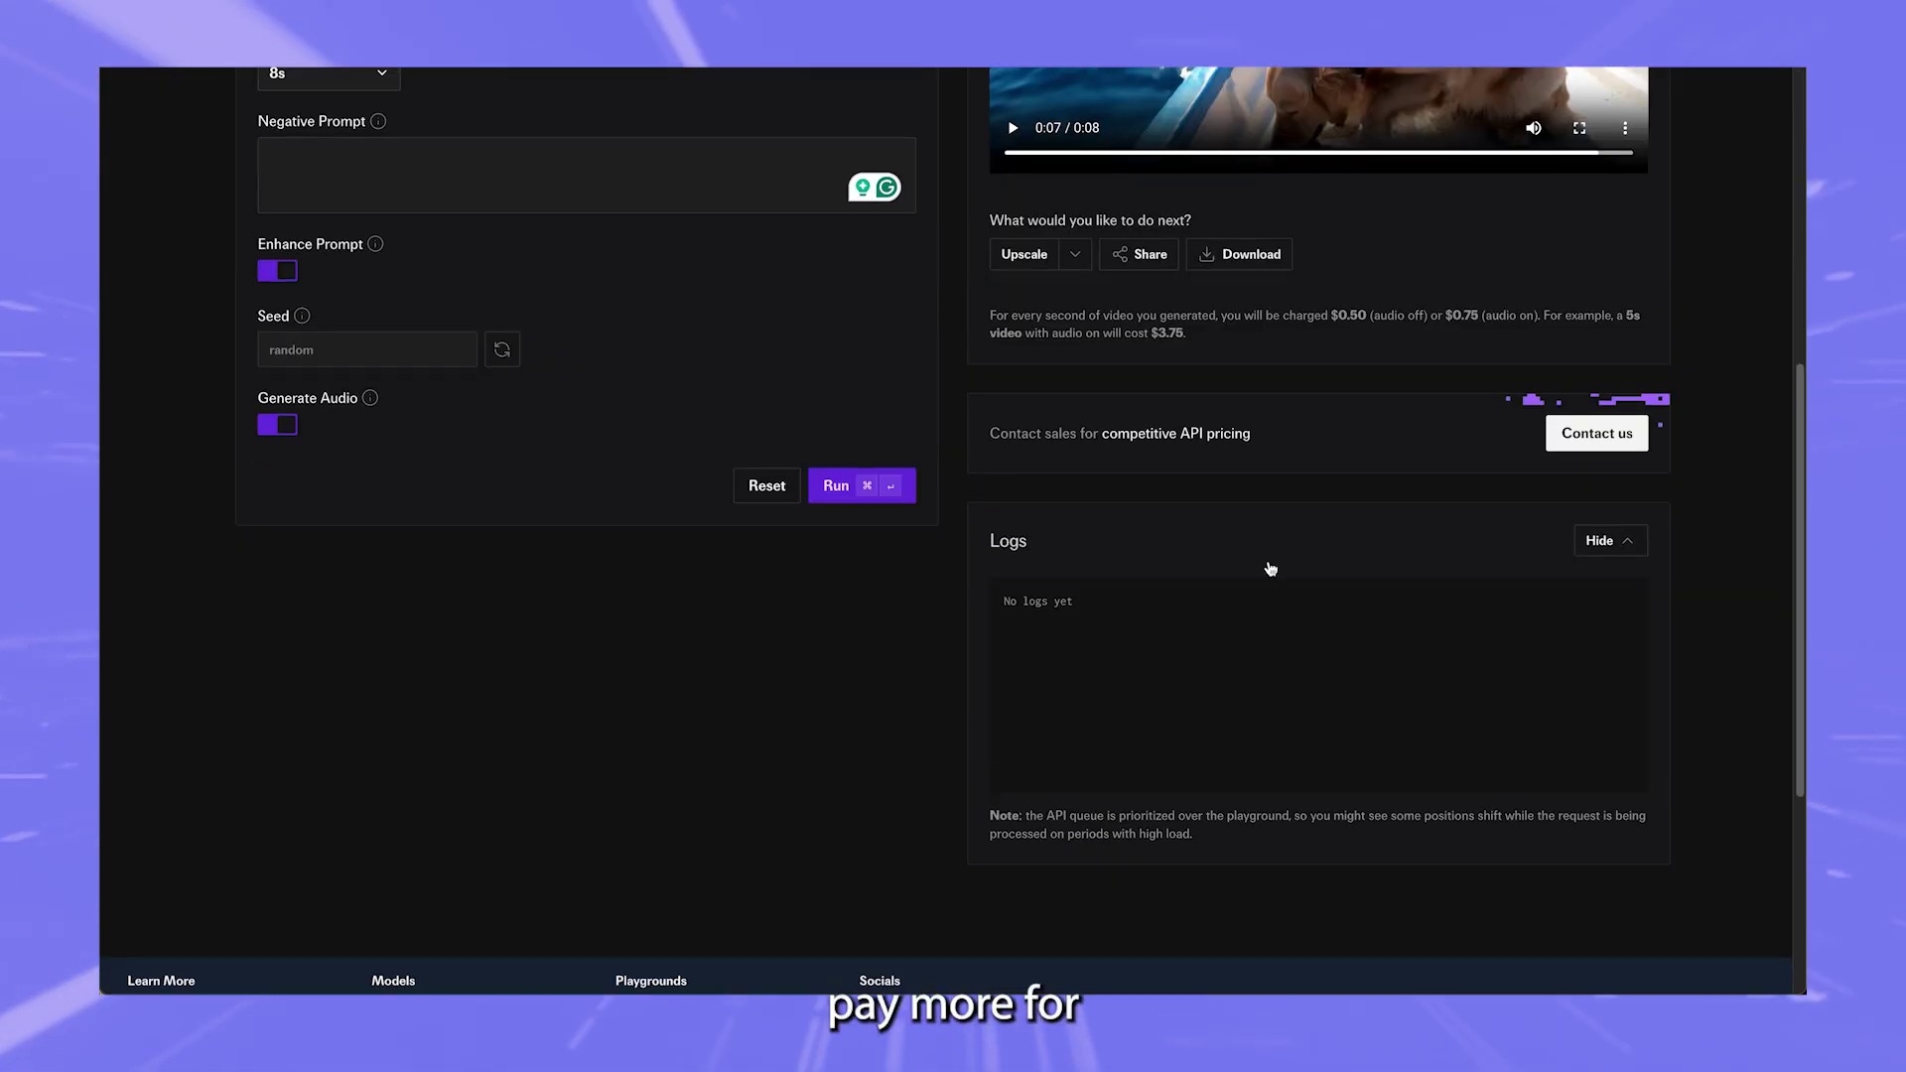
right_click(1593, 433)
key("Escape")
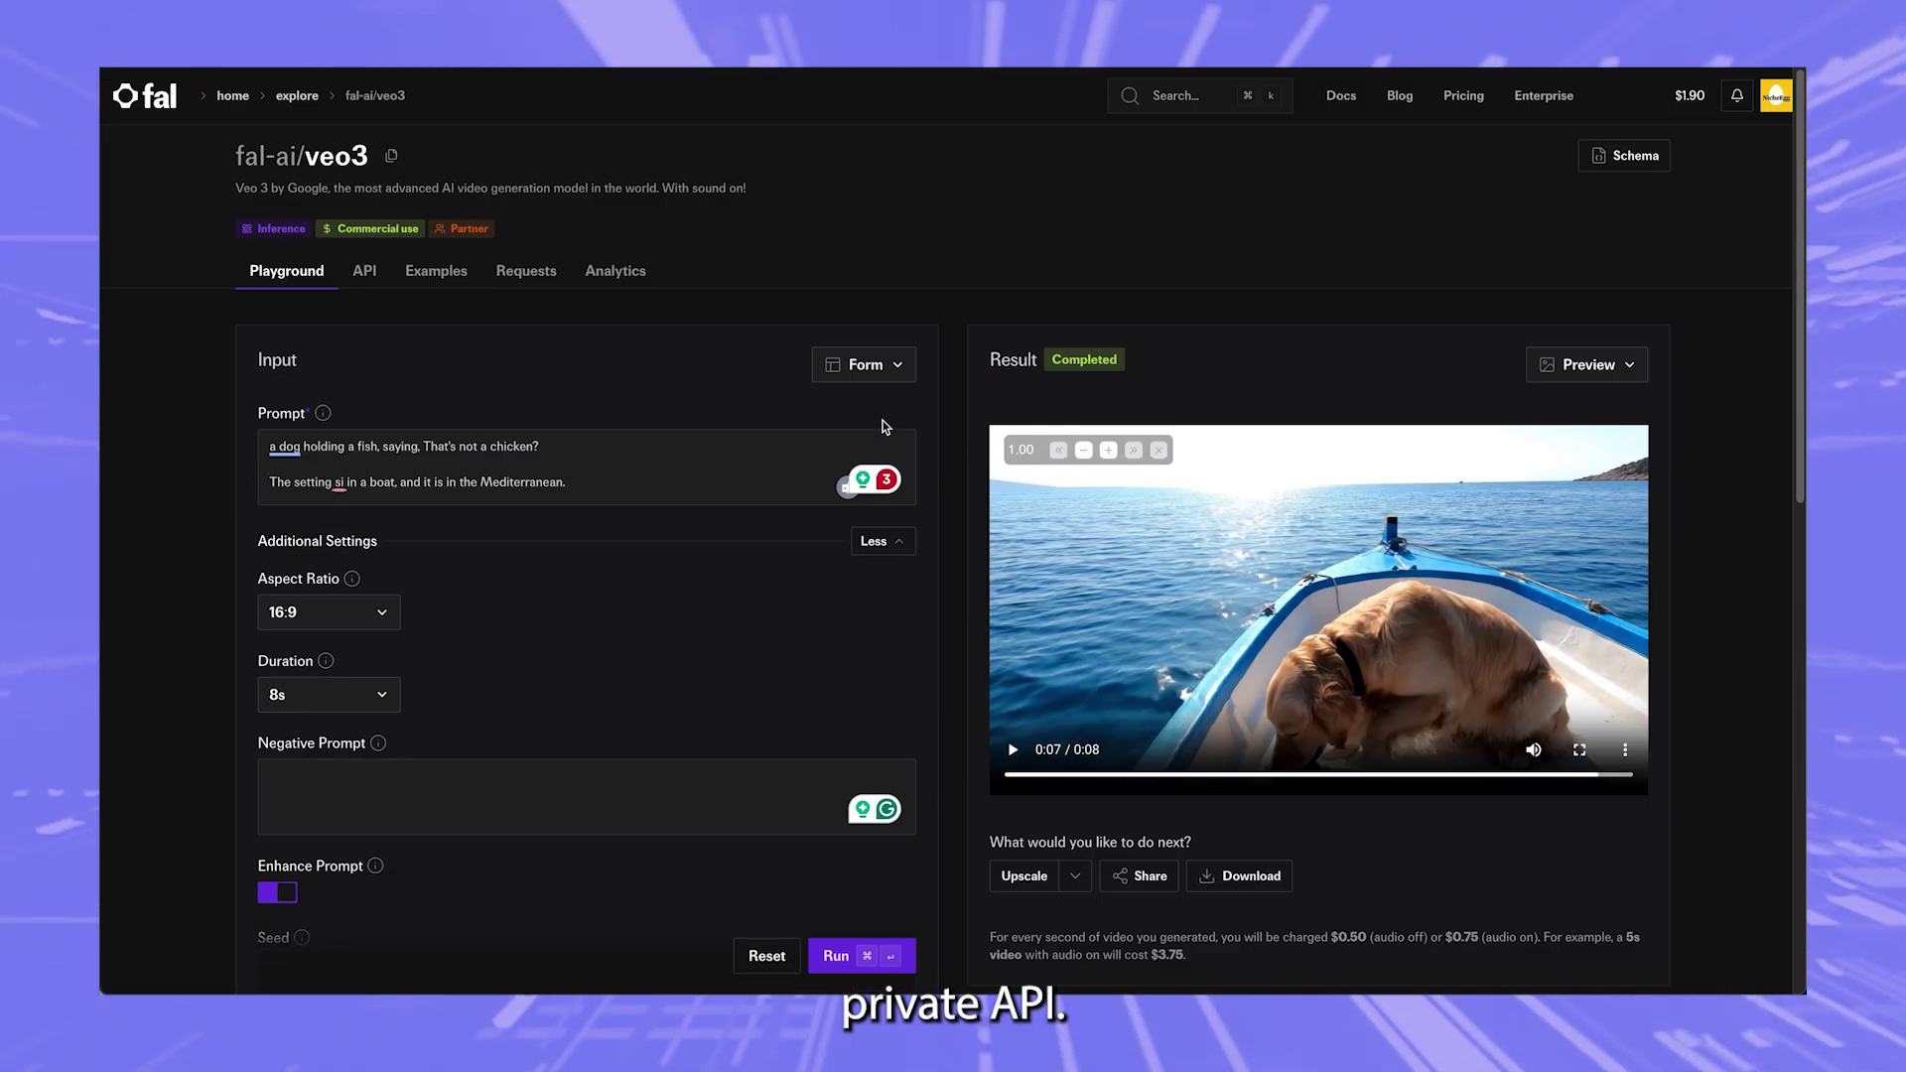
scroll(388, 328, "down", 1)
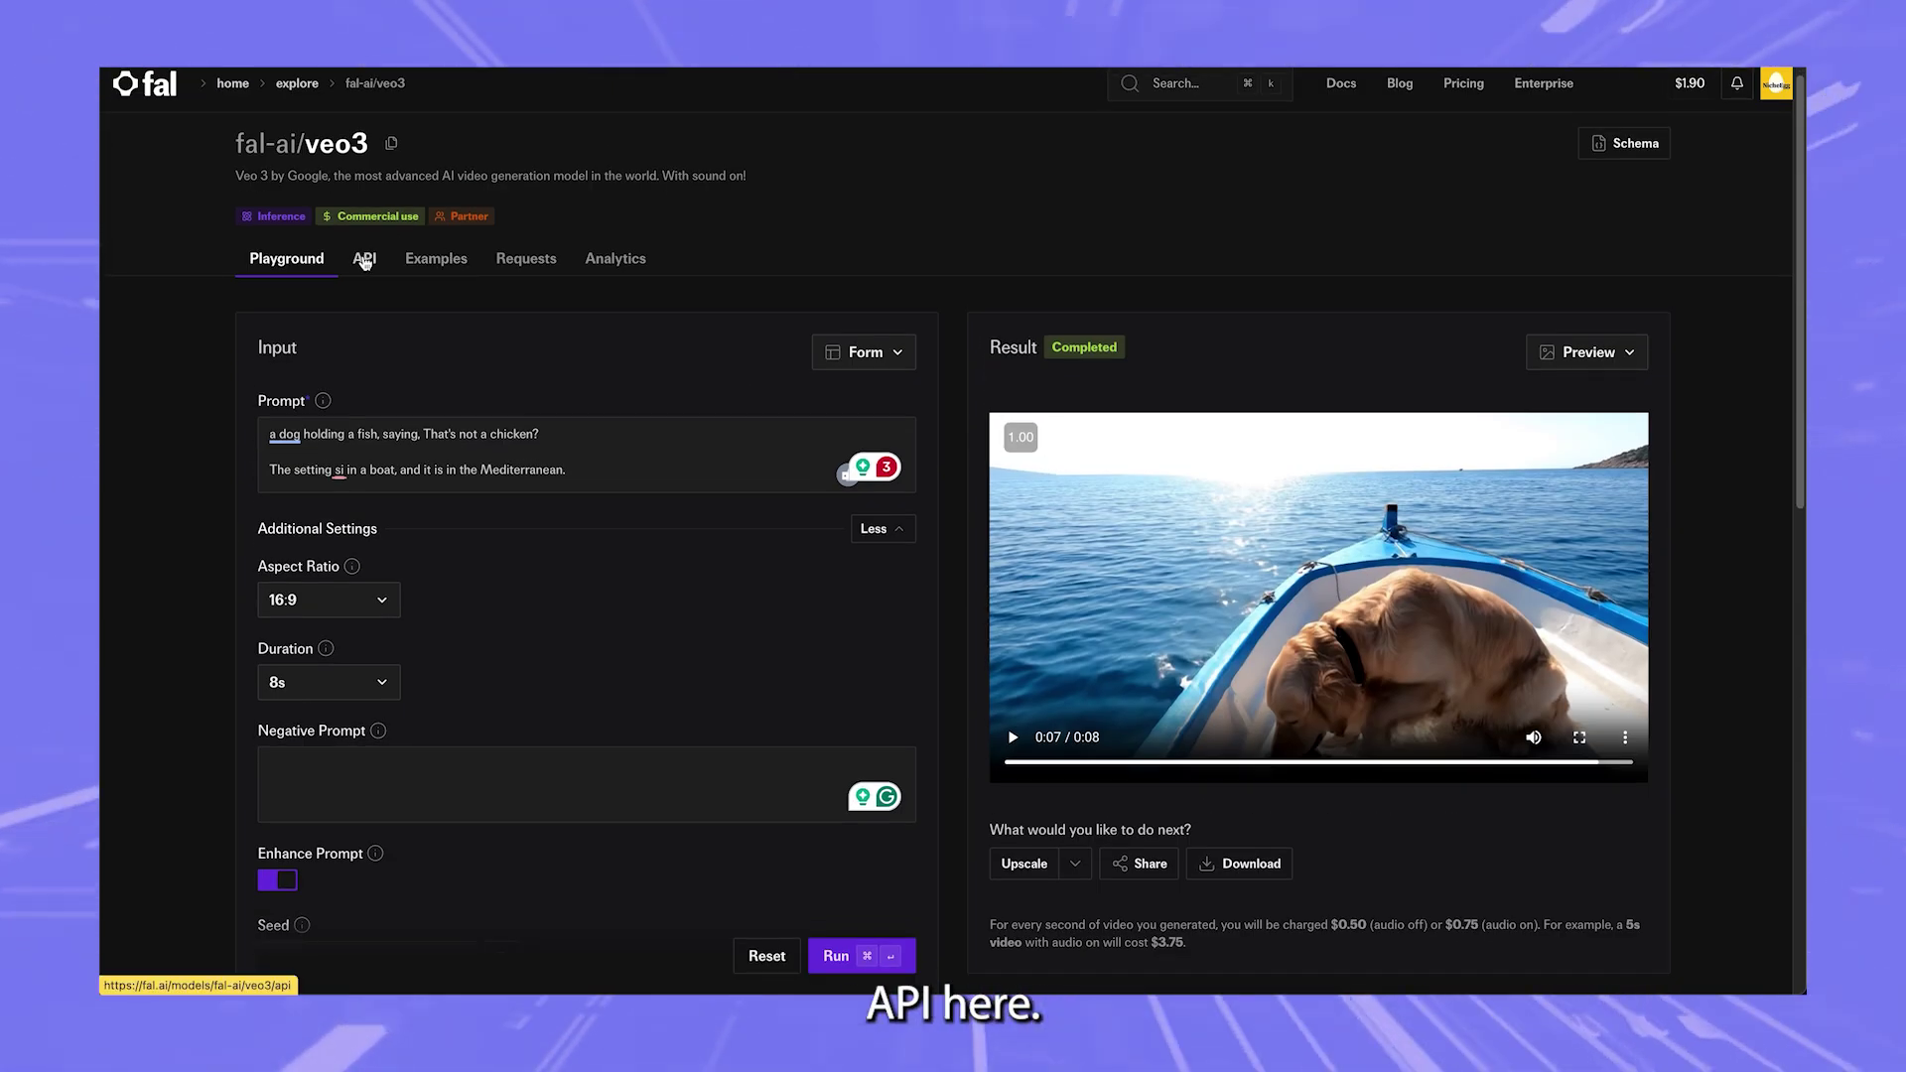
left_click(363, 260)
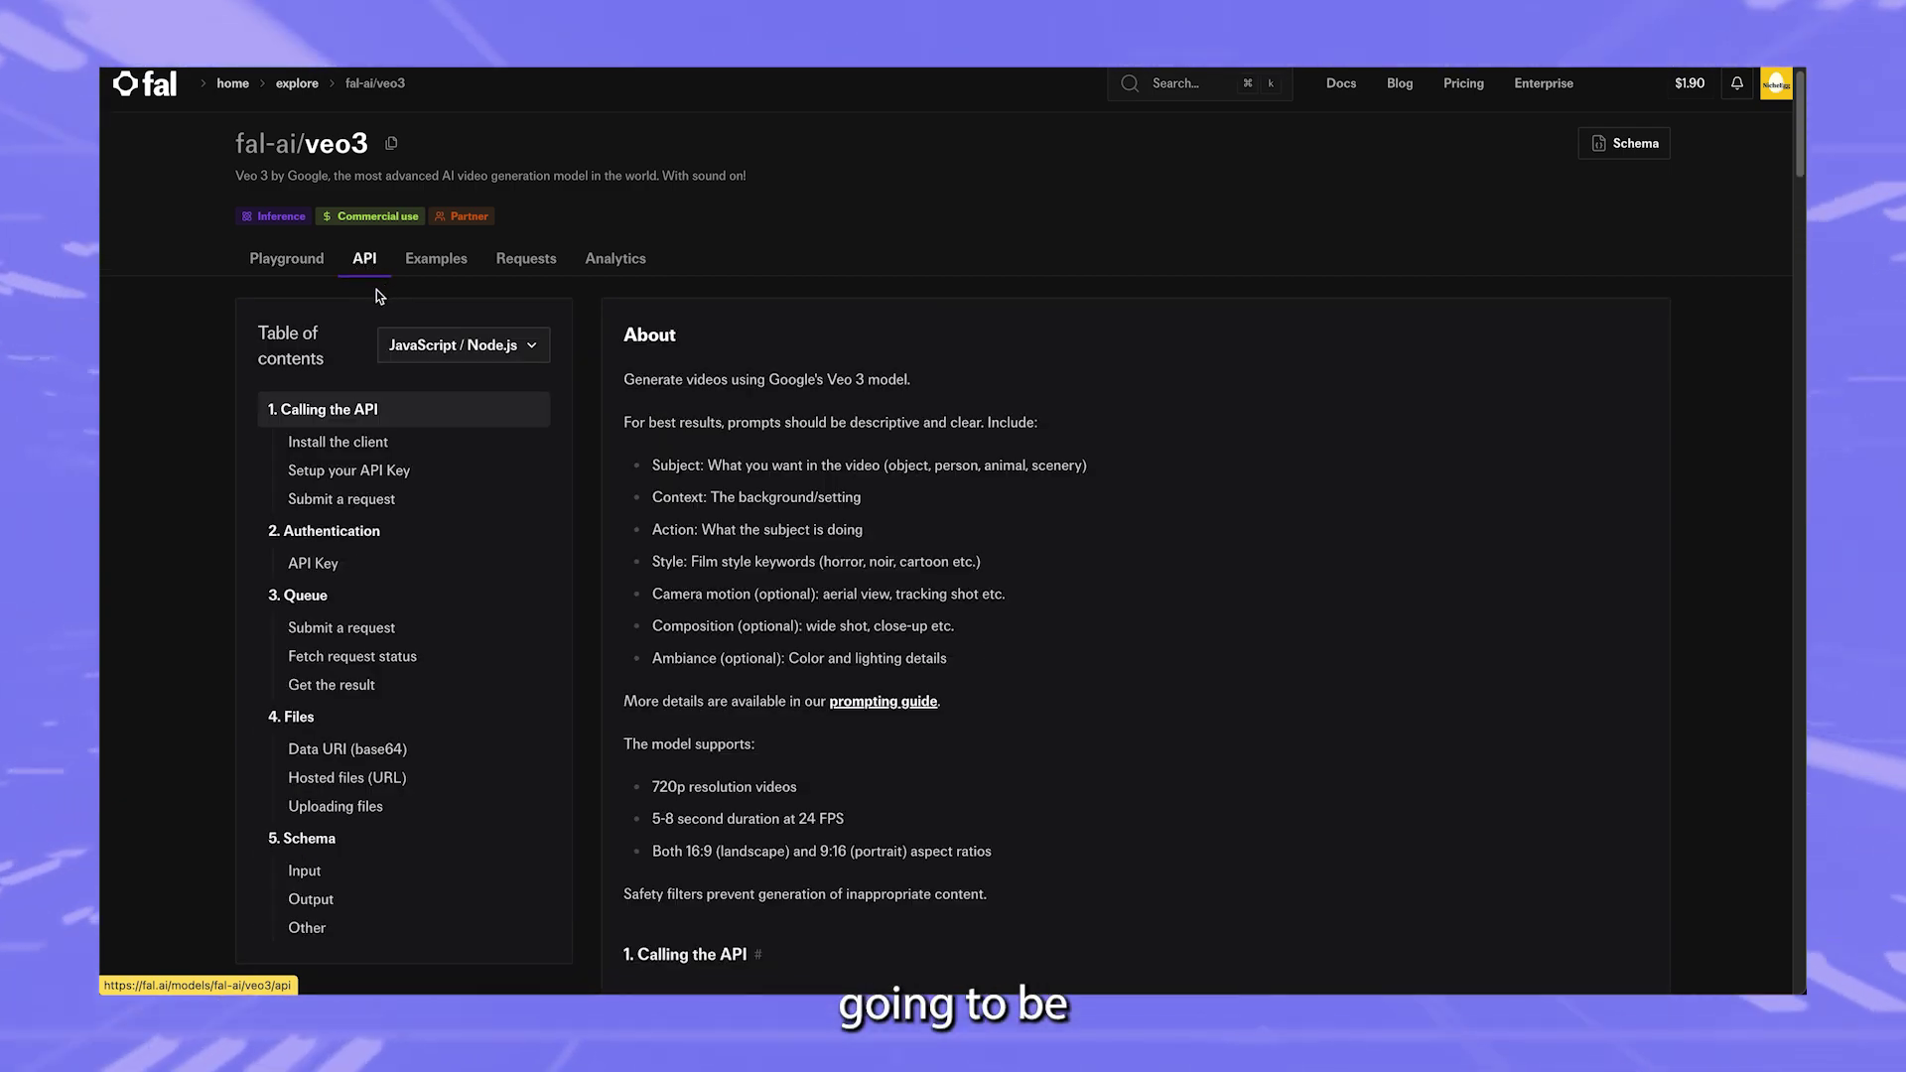
scroll(332, 576, "down", 20)
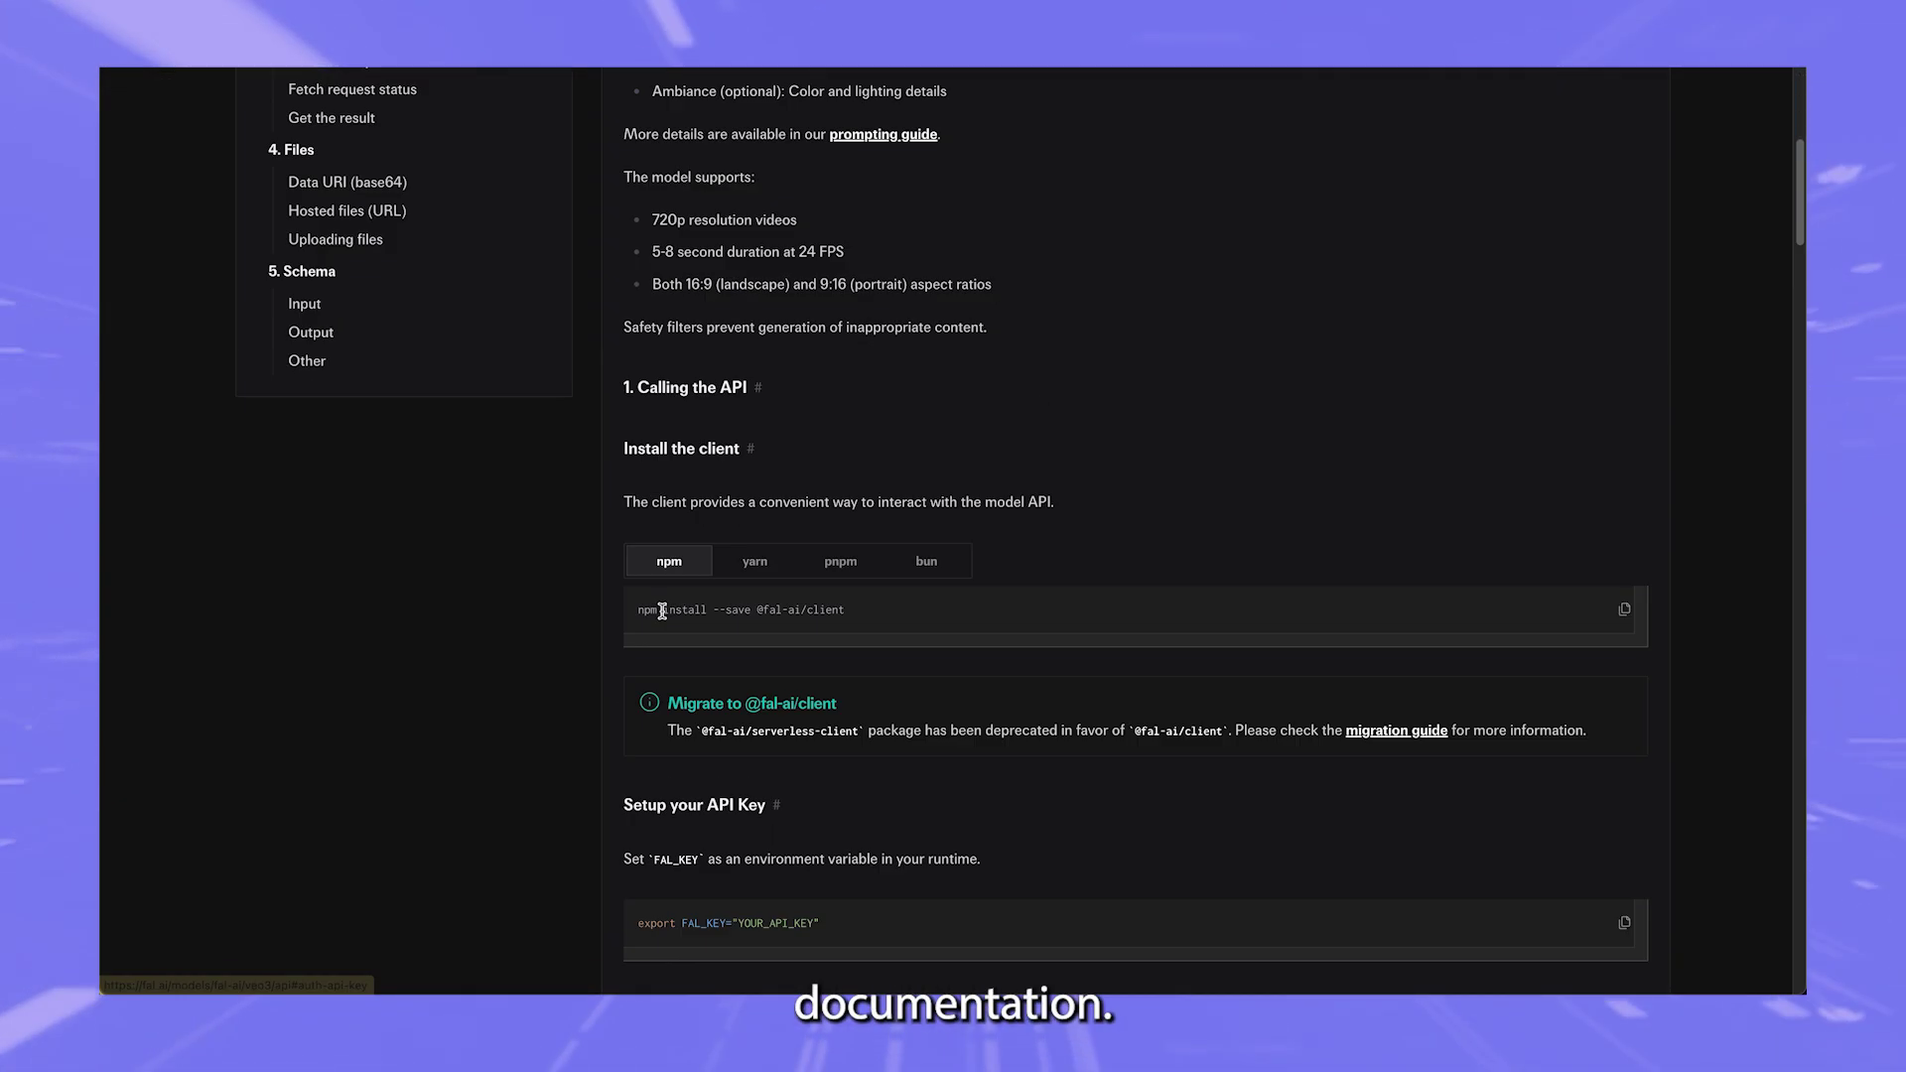
scroll(681, 613, "up", 20)
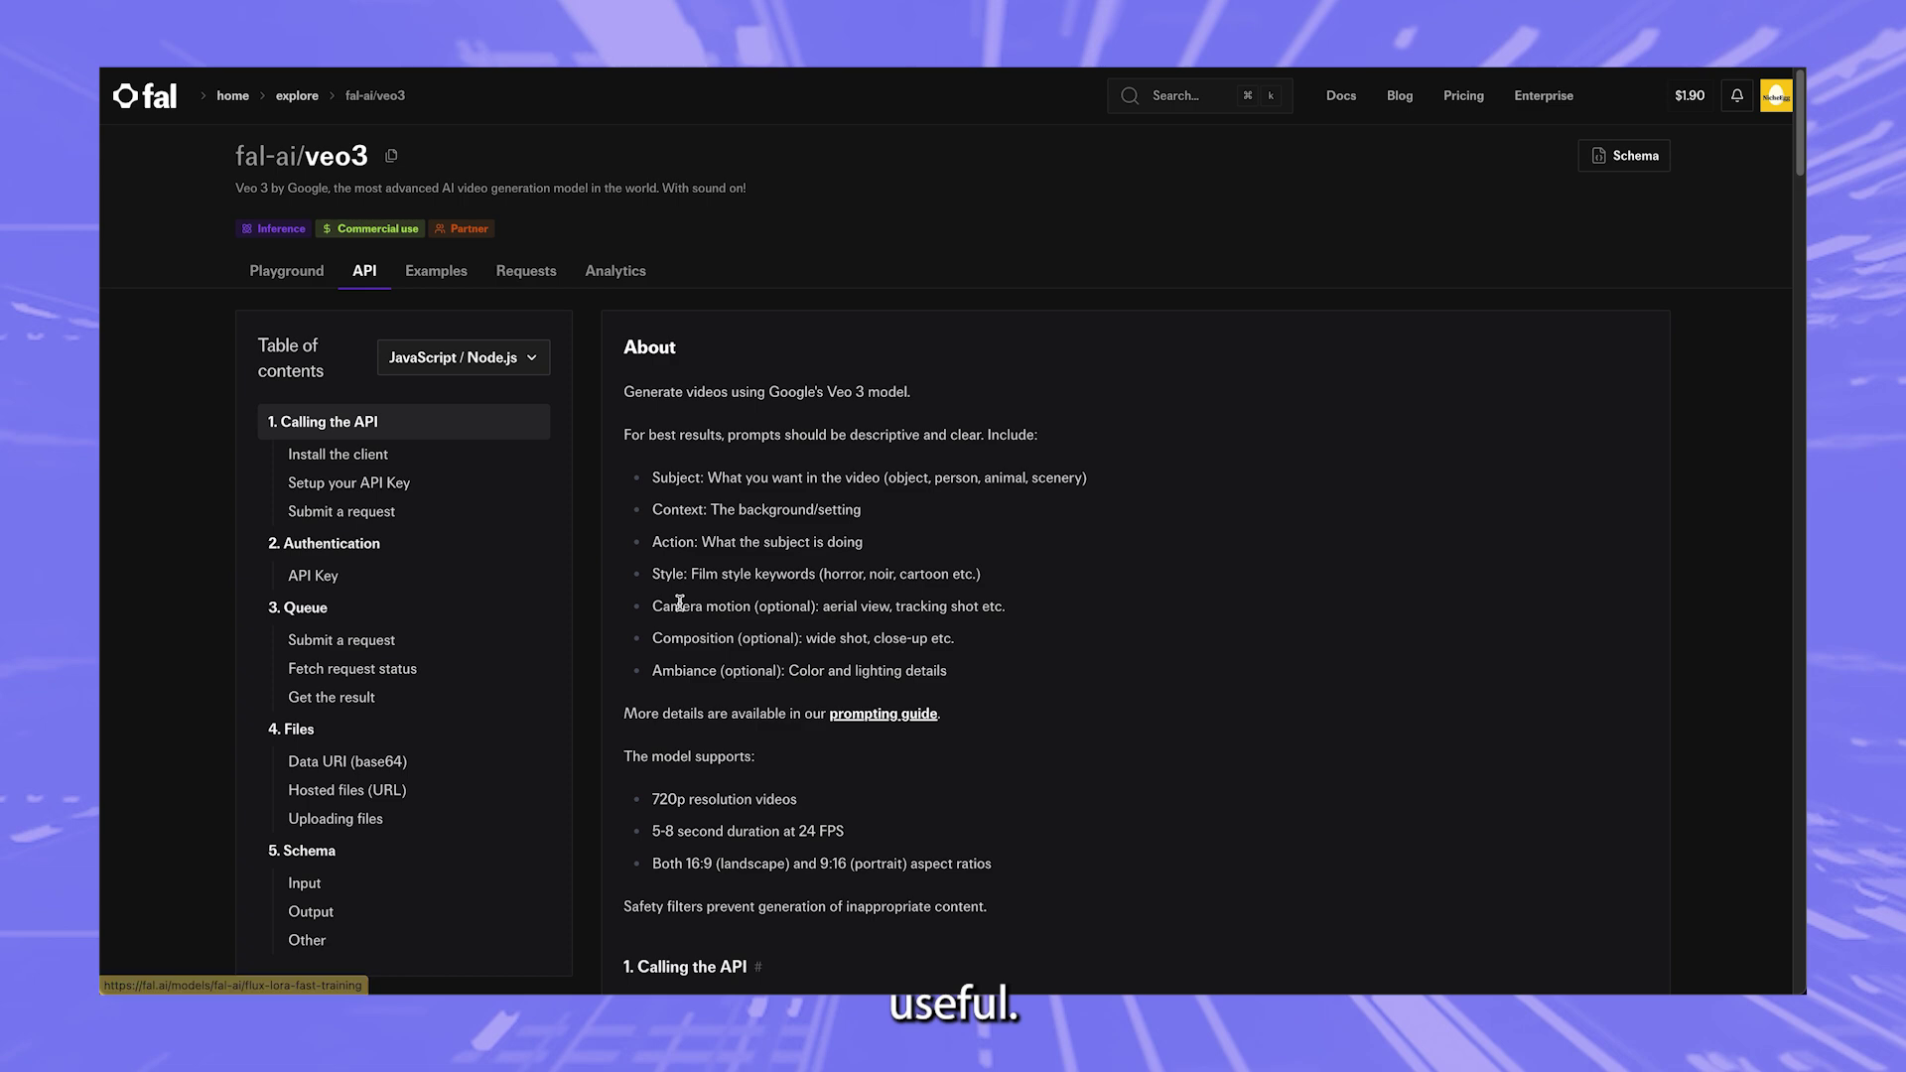
left_click(436, 267)
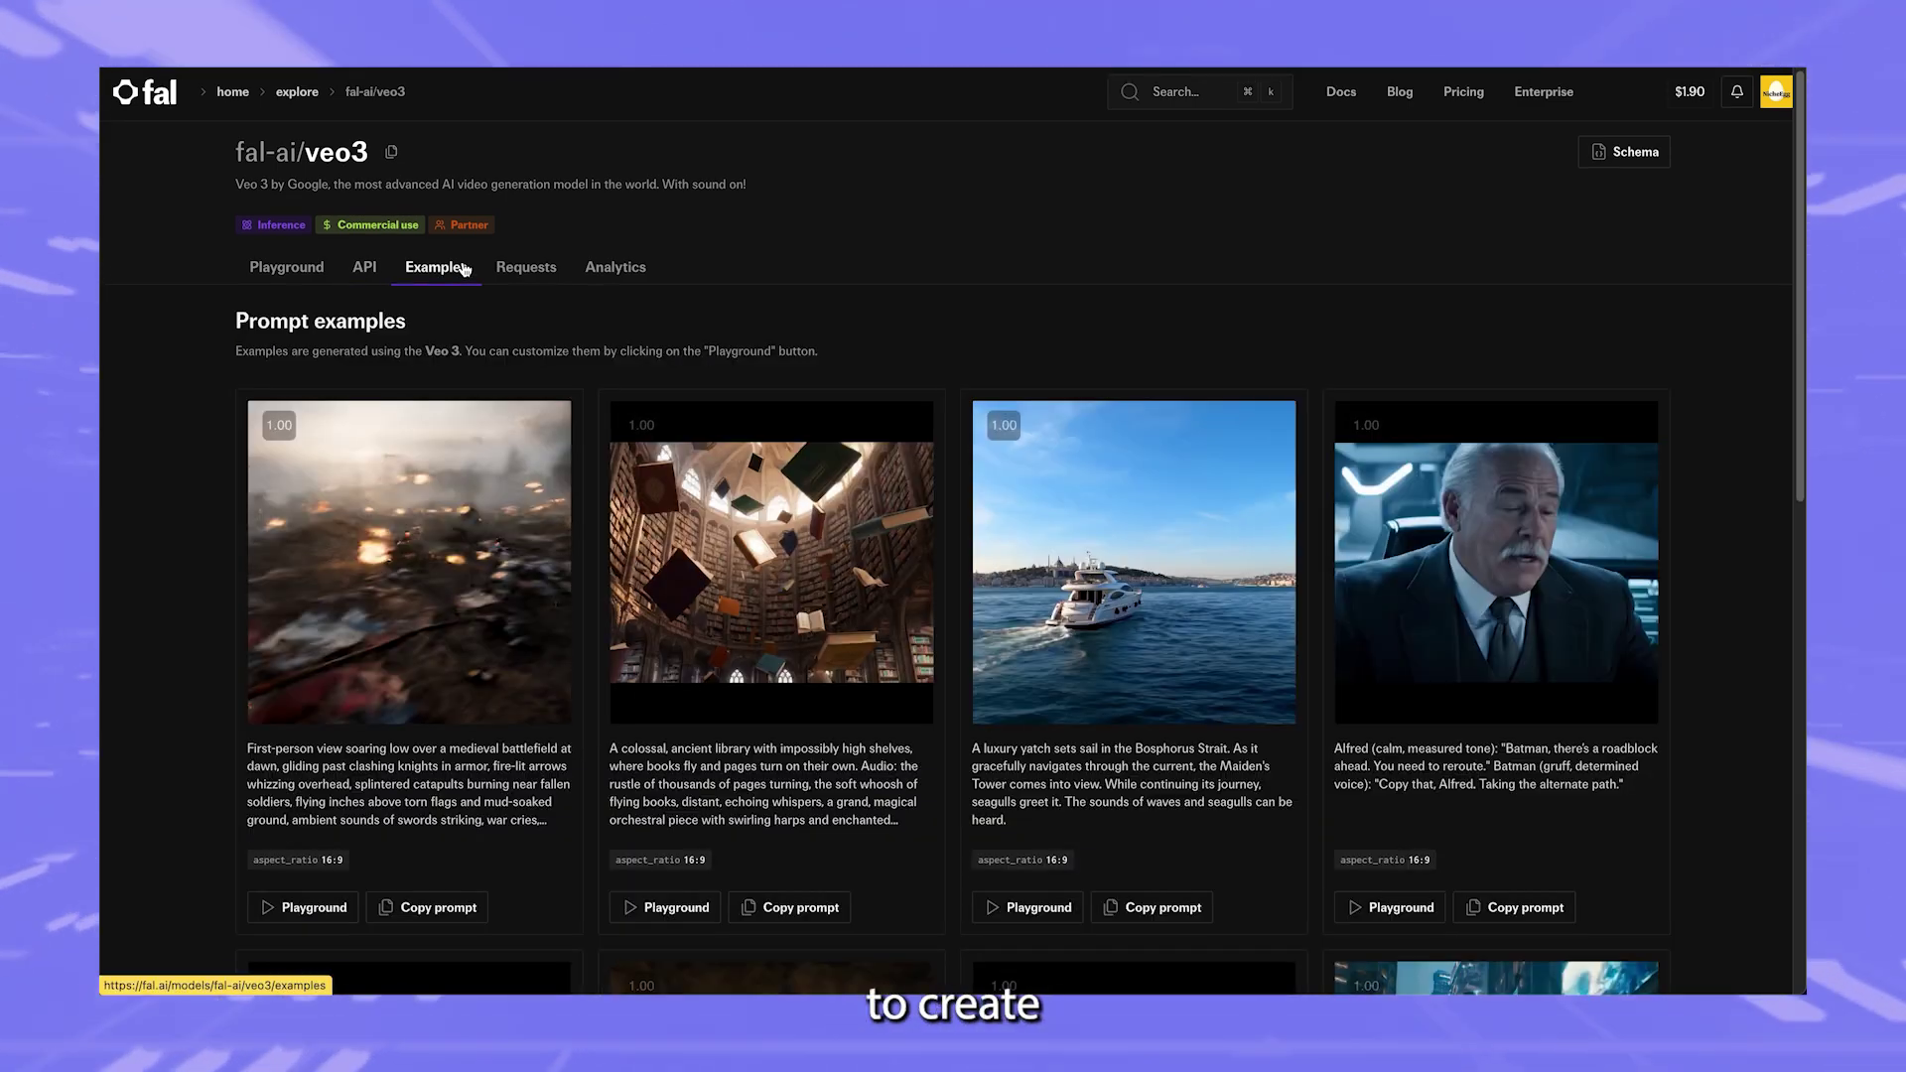
scroll(695, 516, "down", 8)
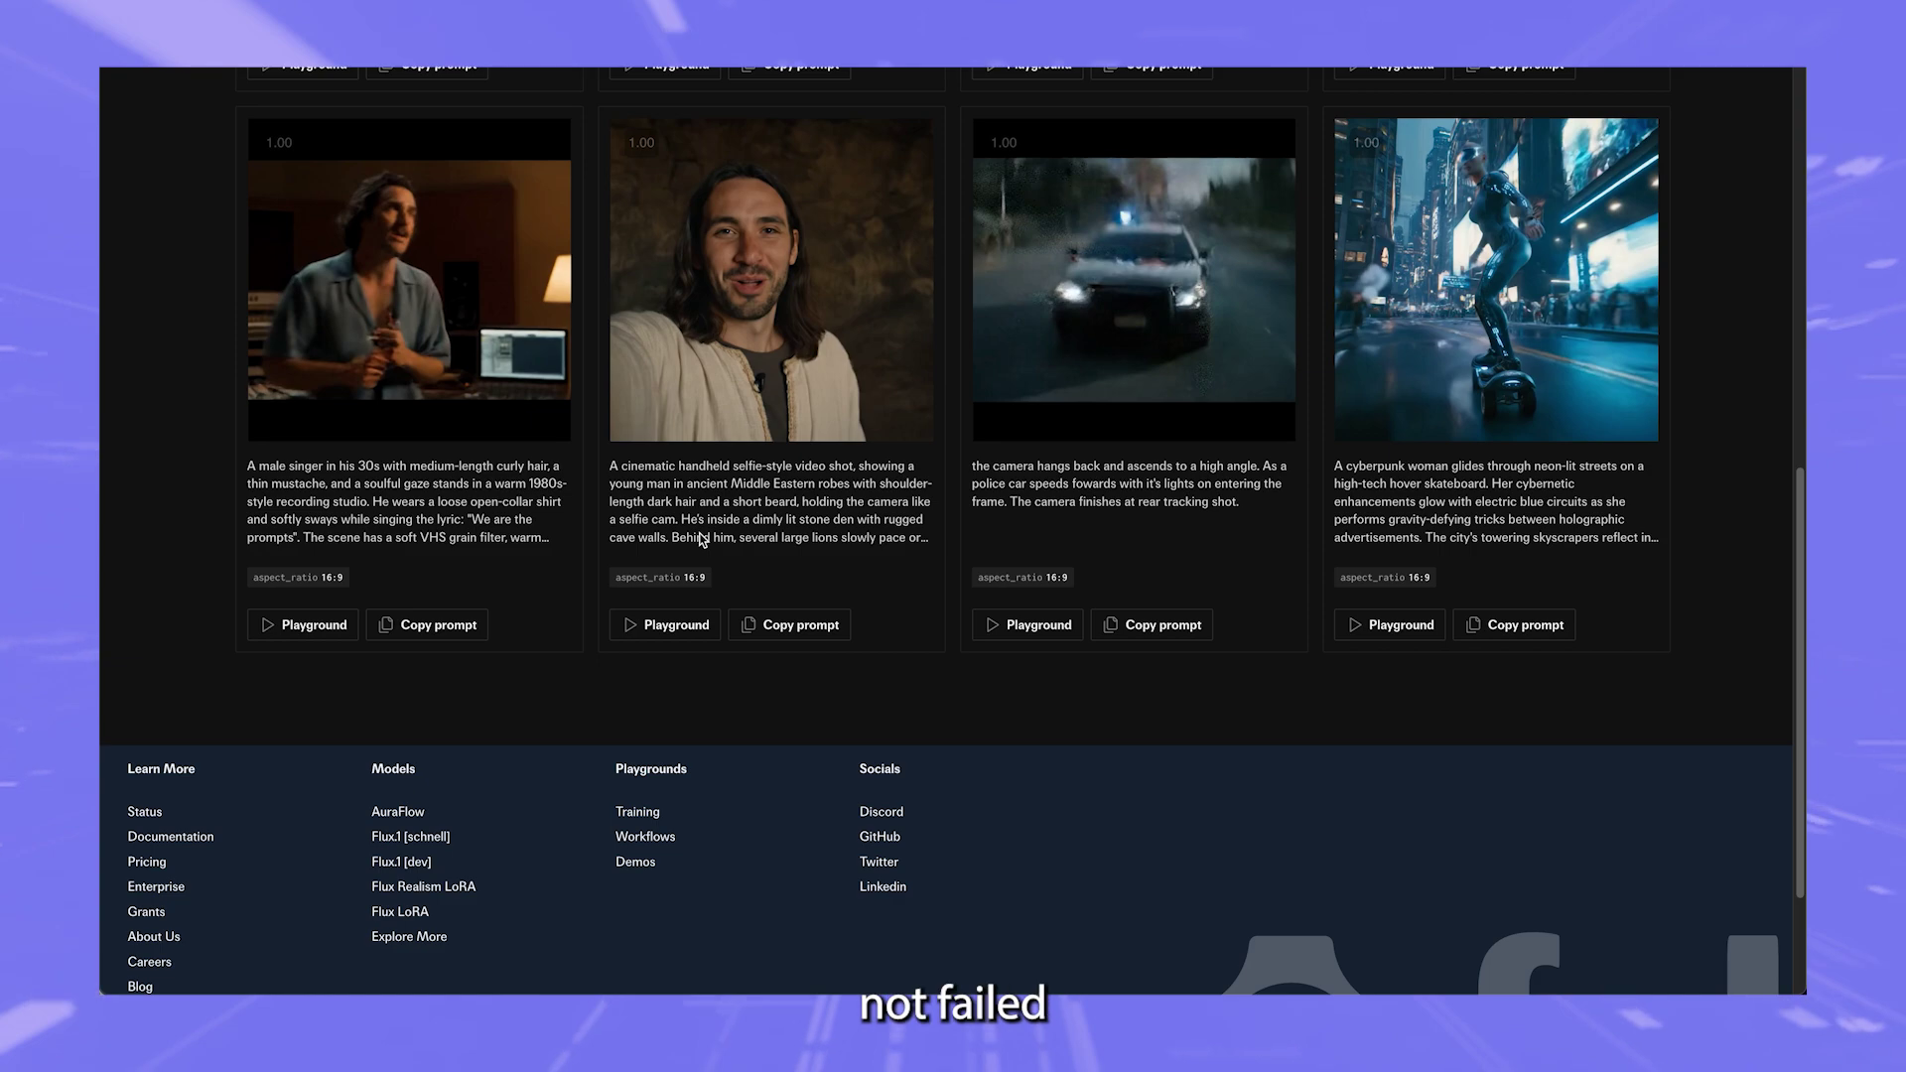
scroll(706, 506, "up", 5)
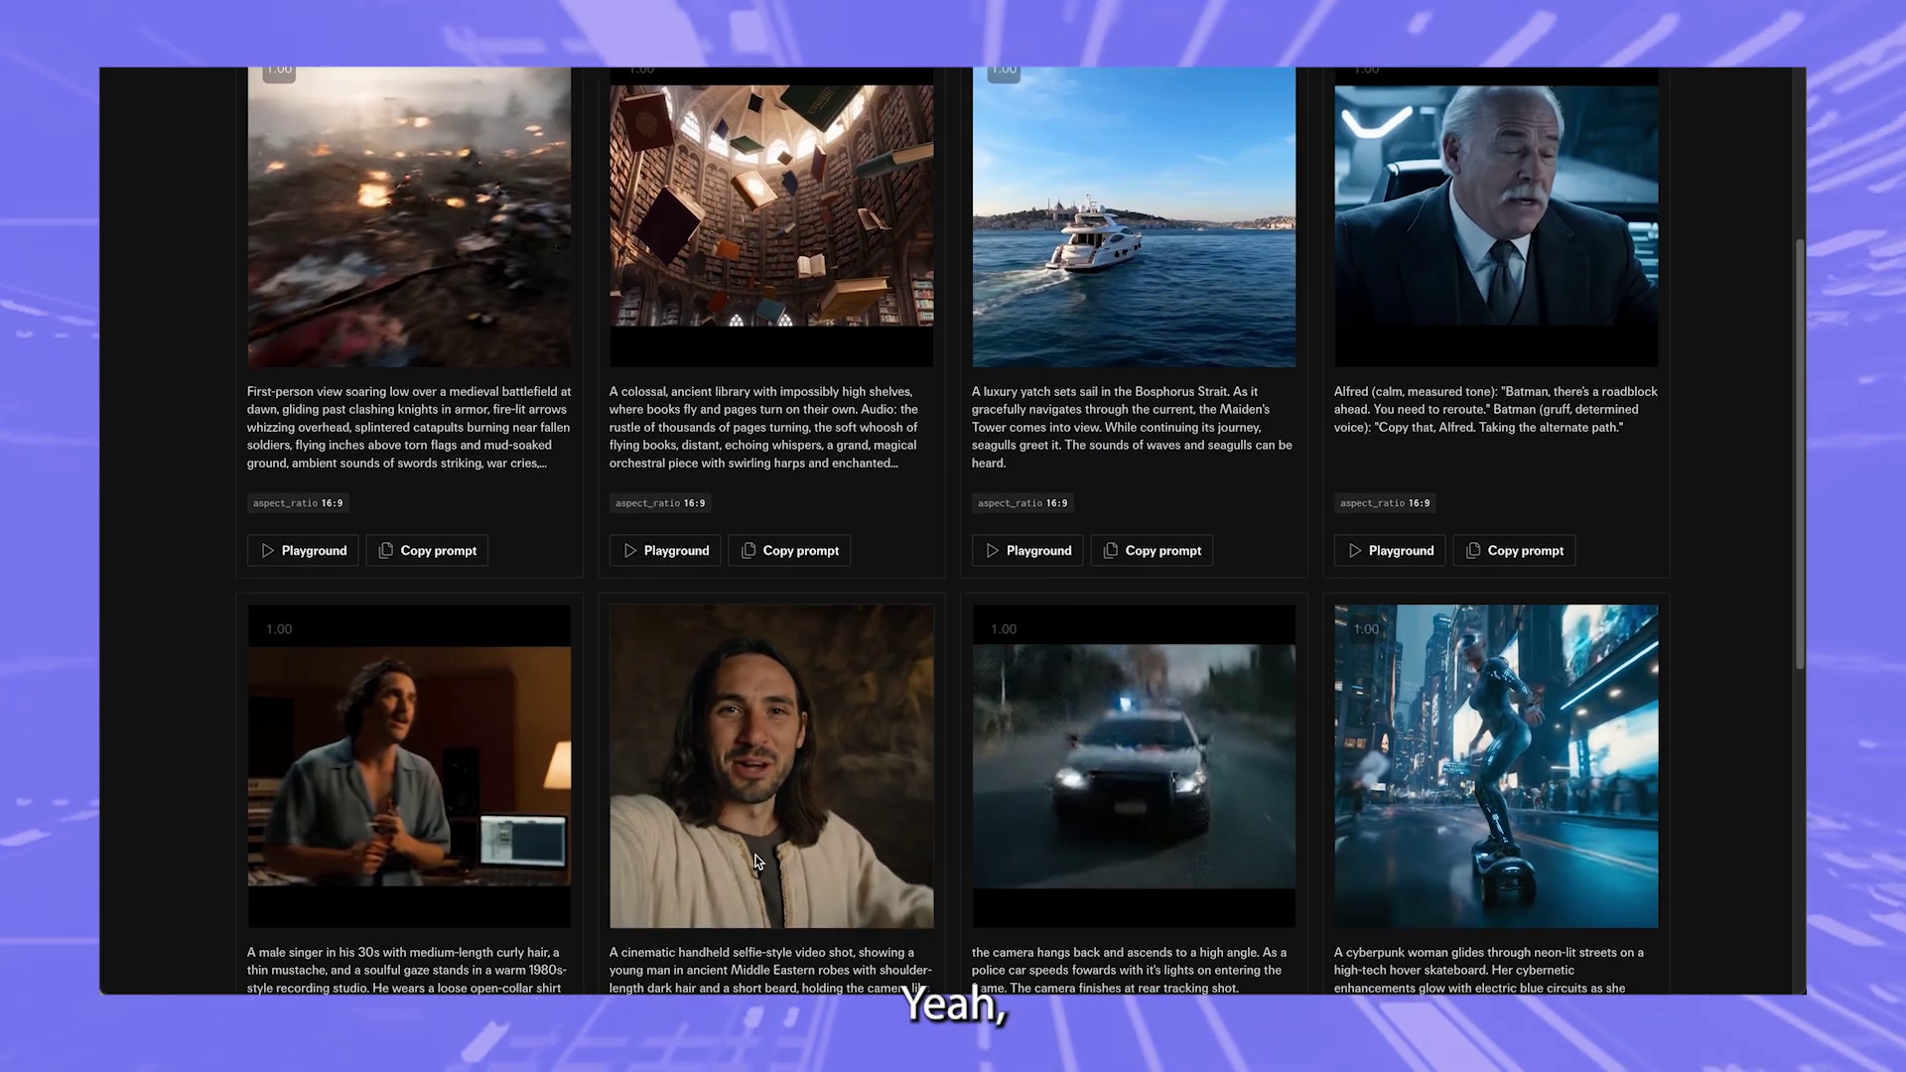
mouse_move(760, 849)
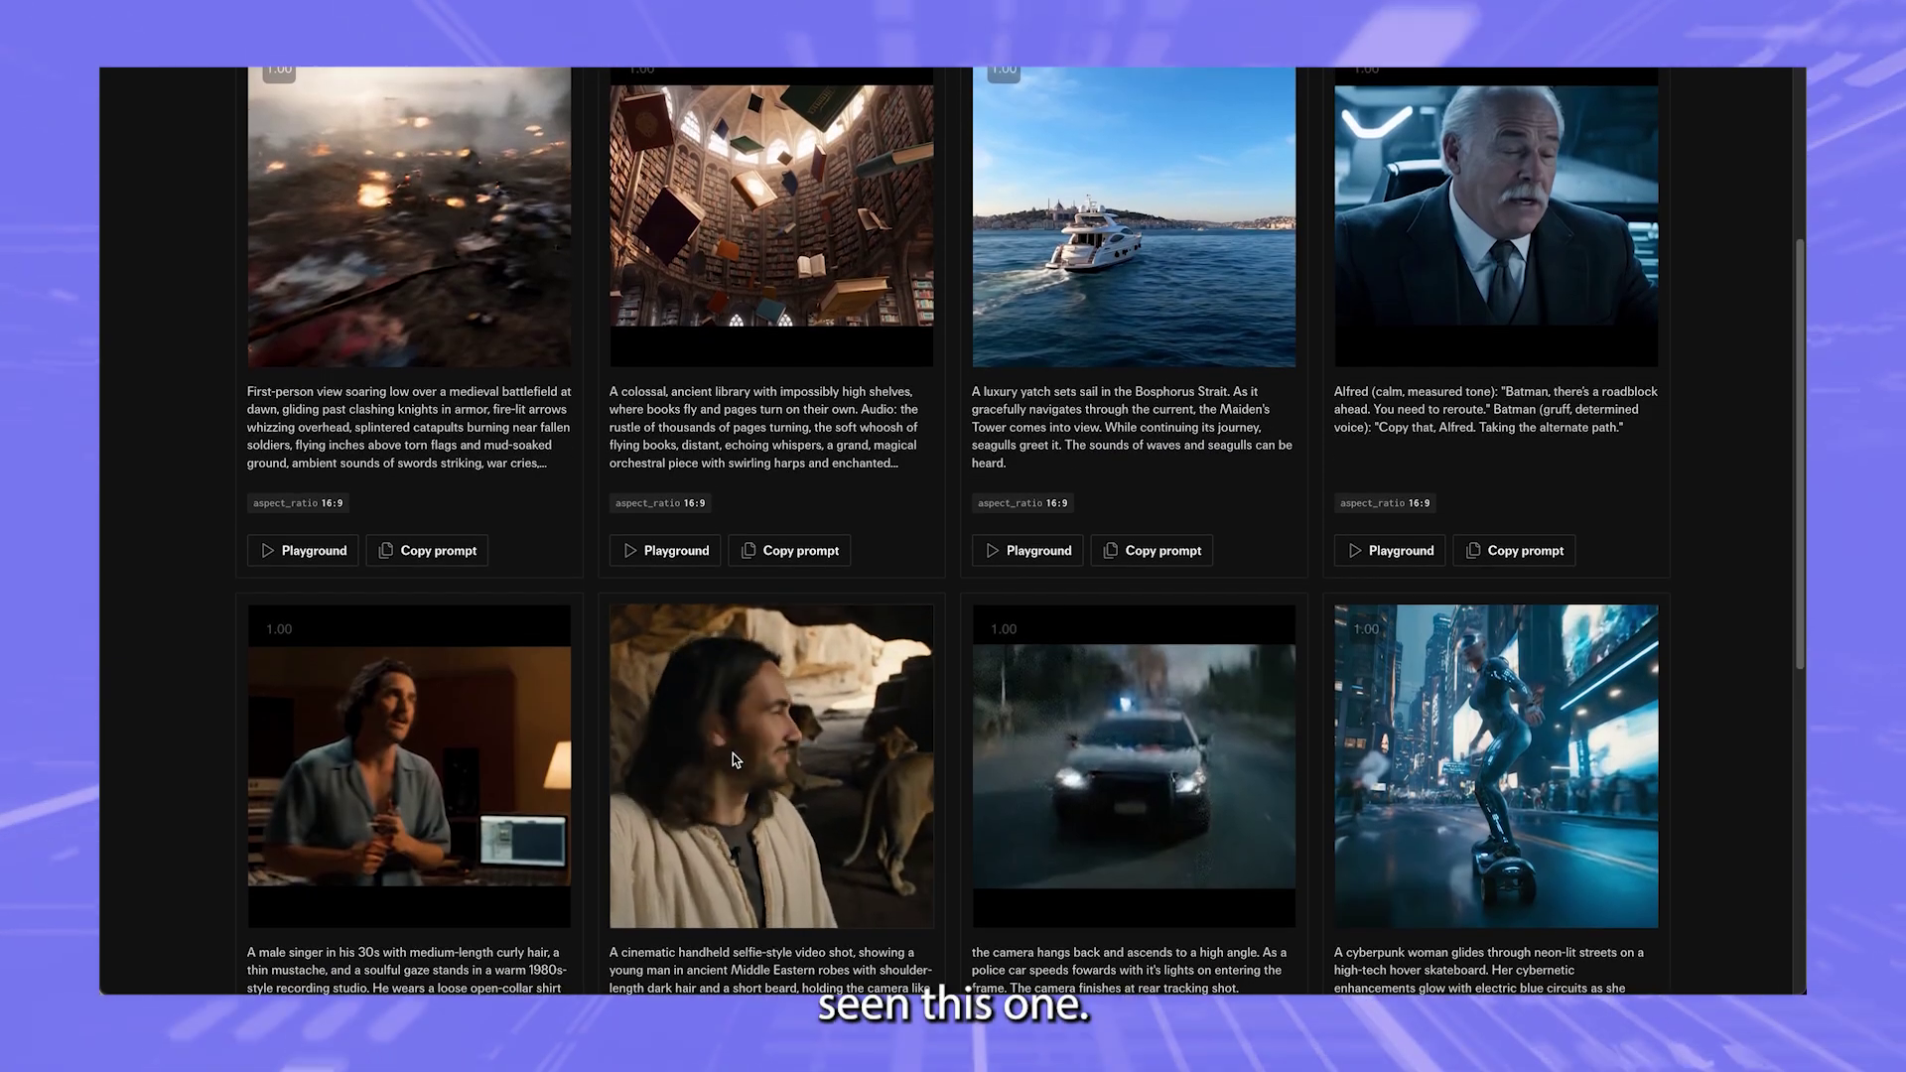
scroll(730, 740, "up", 4)
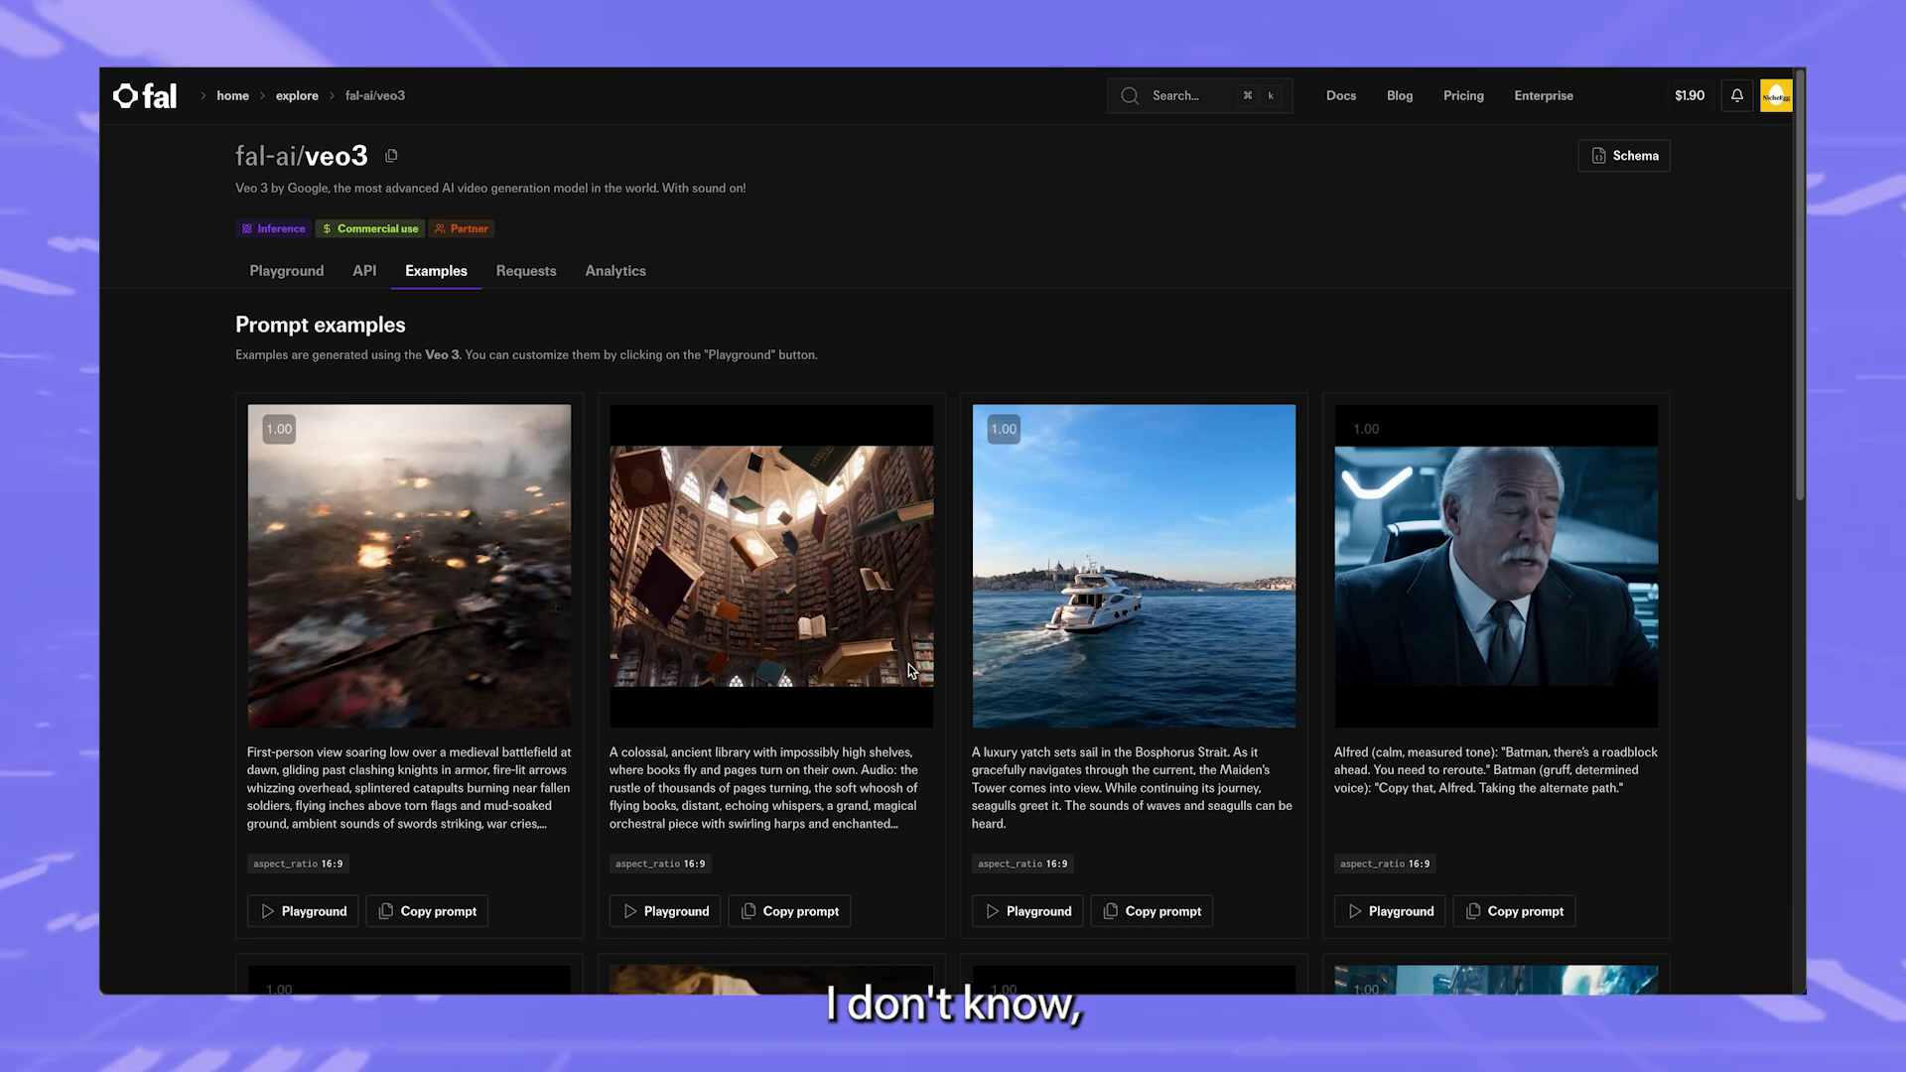
left_click(534, 271)
Scroll through the Veo 3 Request History and highlight the third request's 145.63s duration
scroll(769, 631, "down", 6)
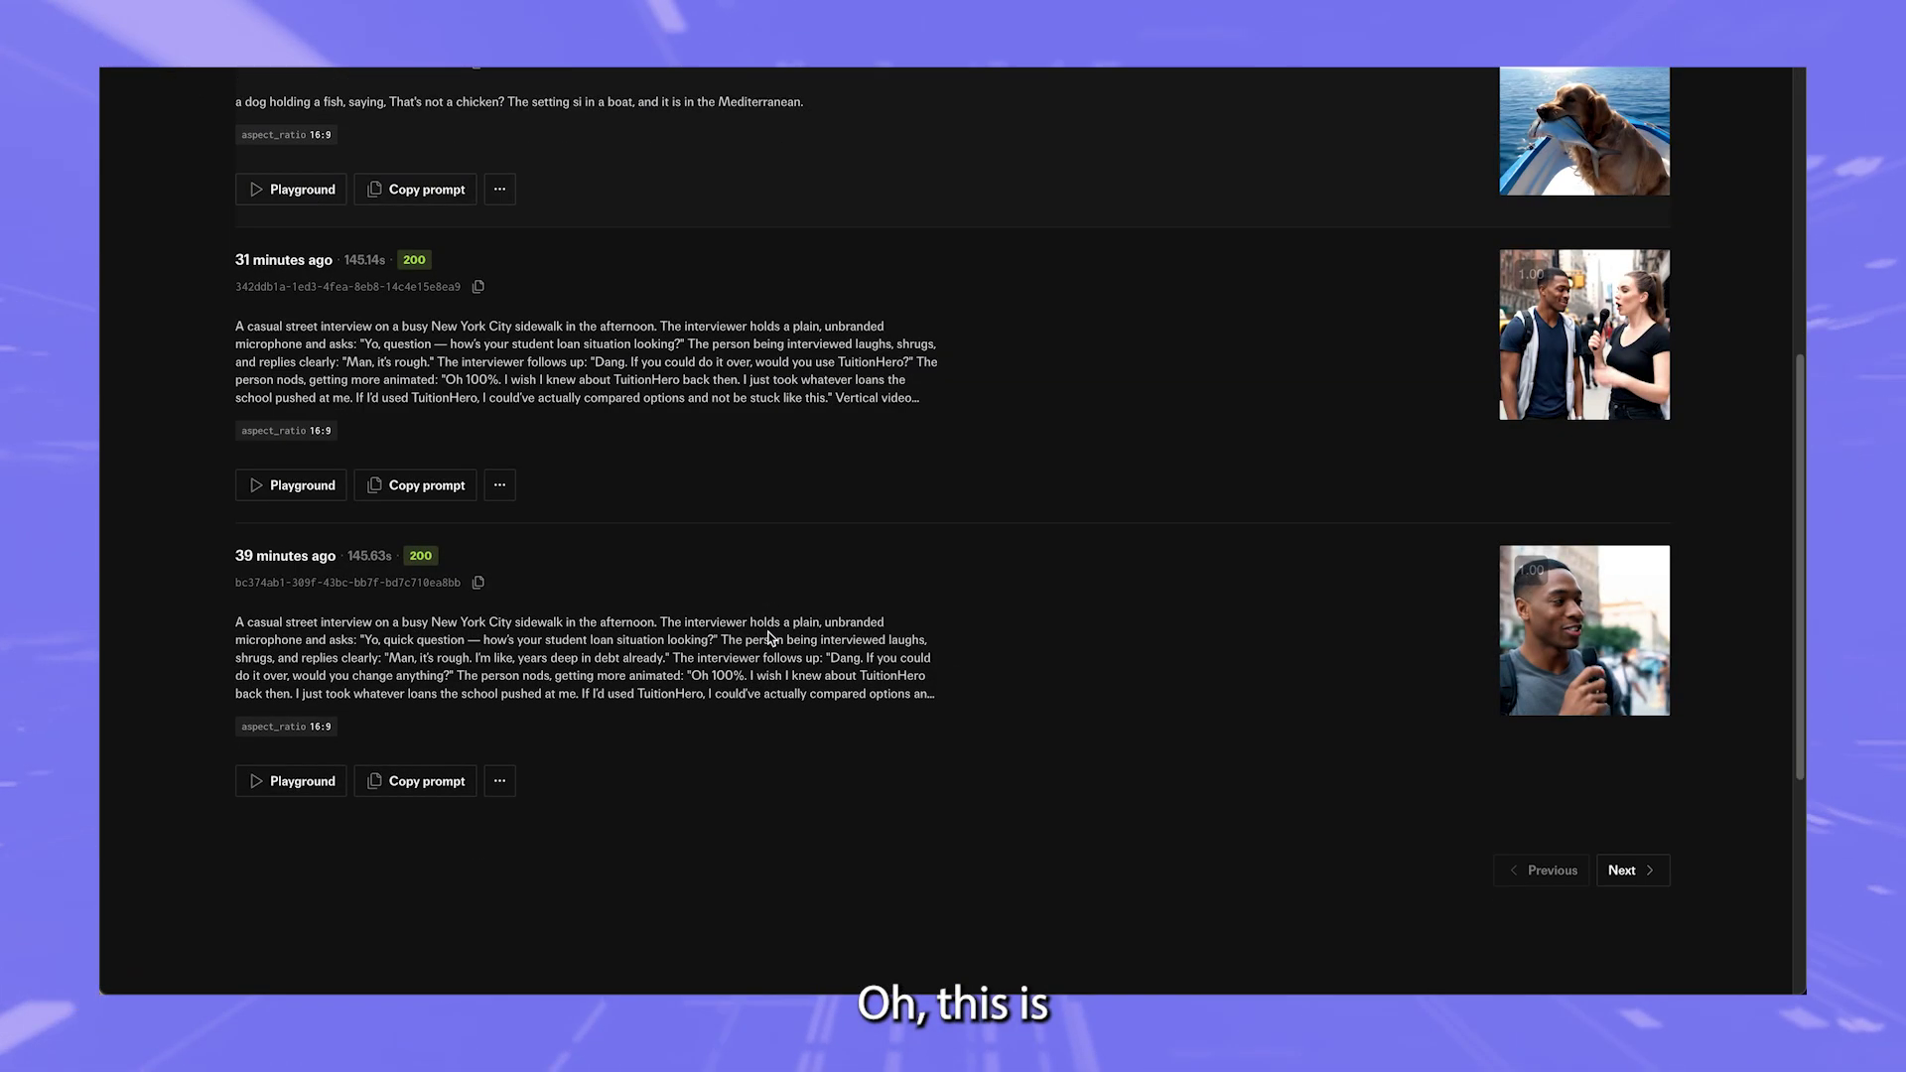
scroll(1089, 824, "up", 2)
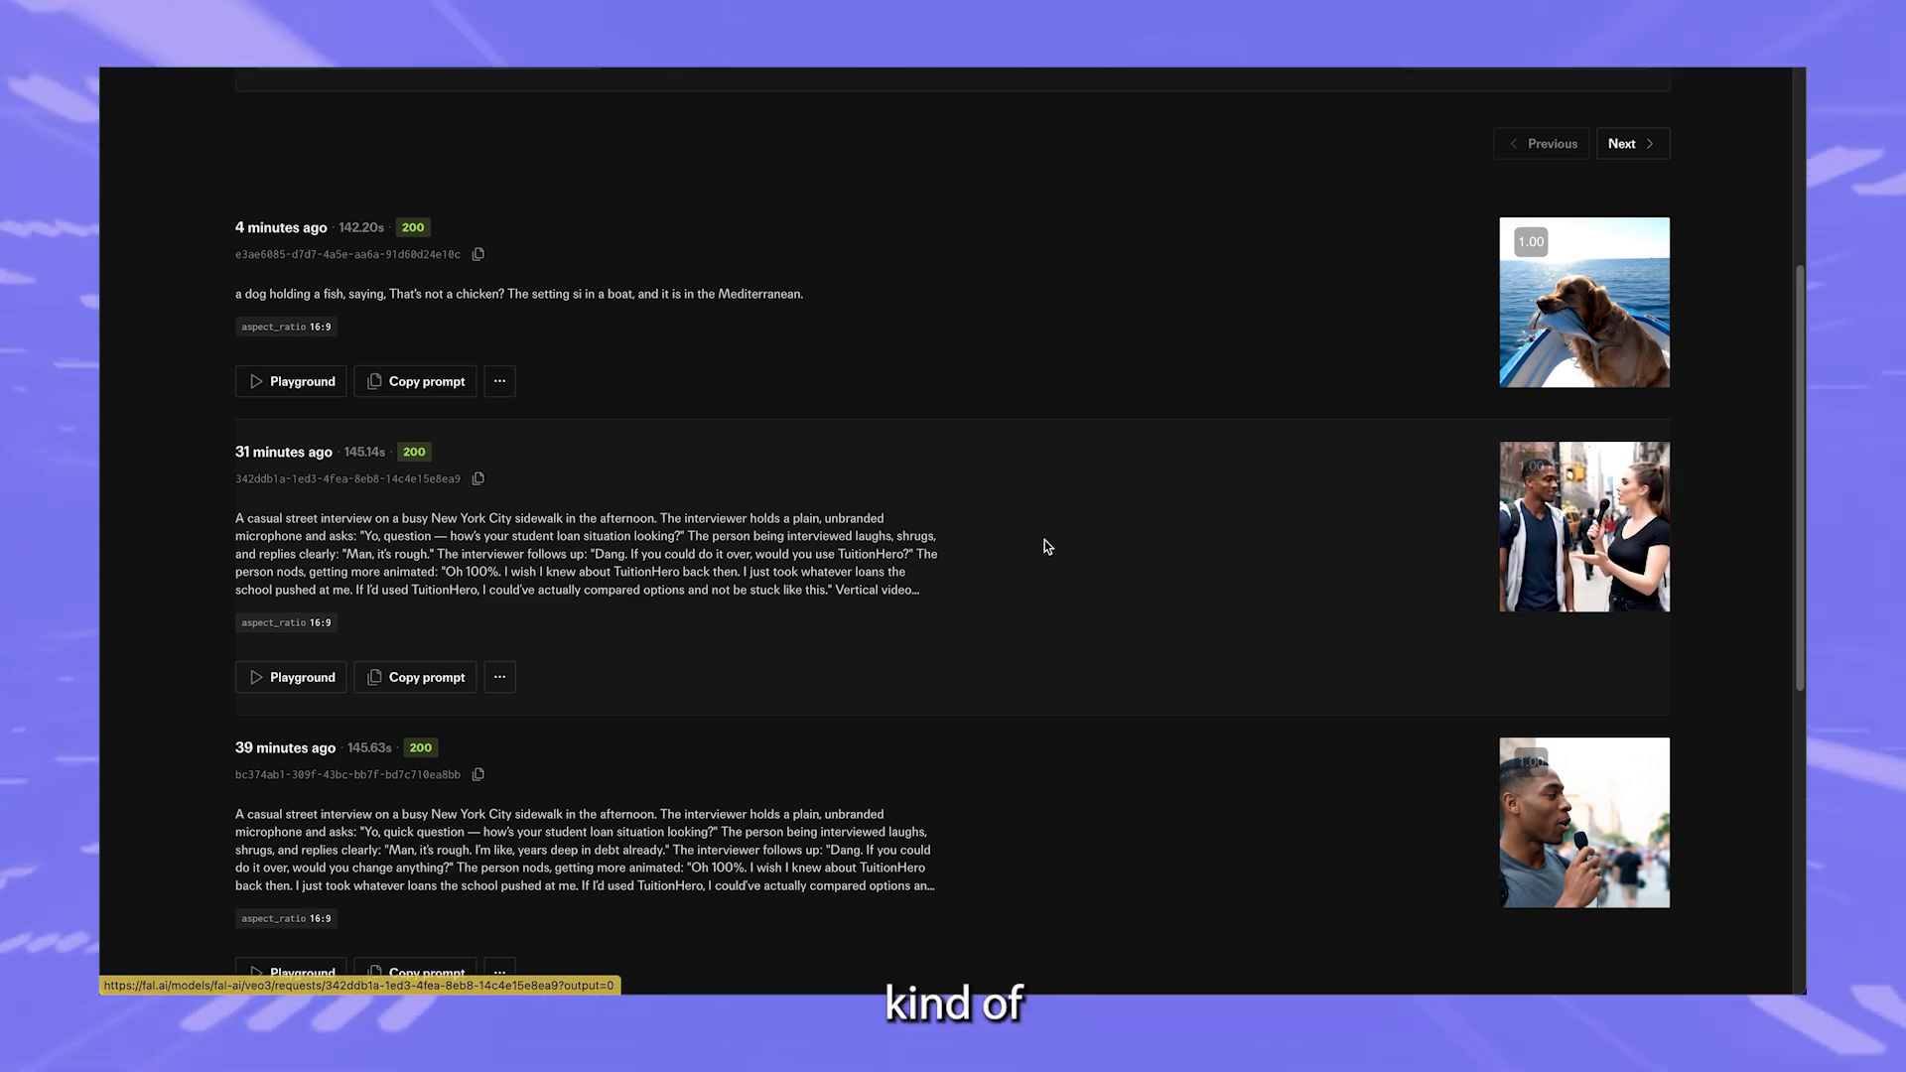
scroll(612, 568, "up", 1)
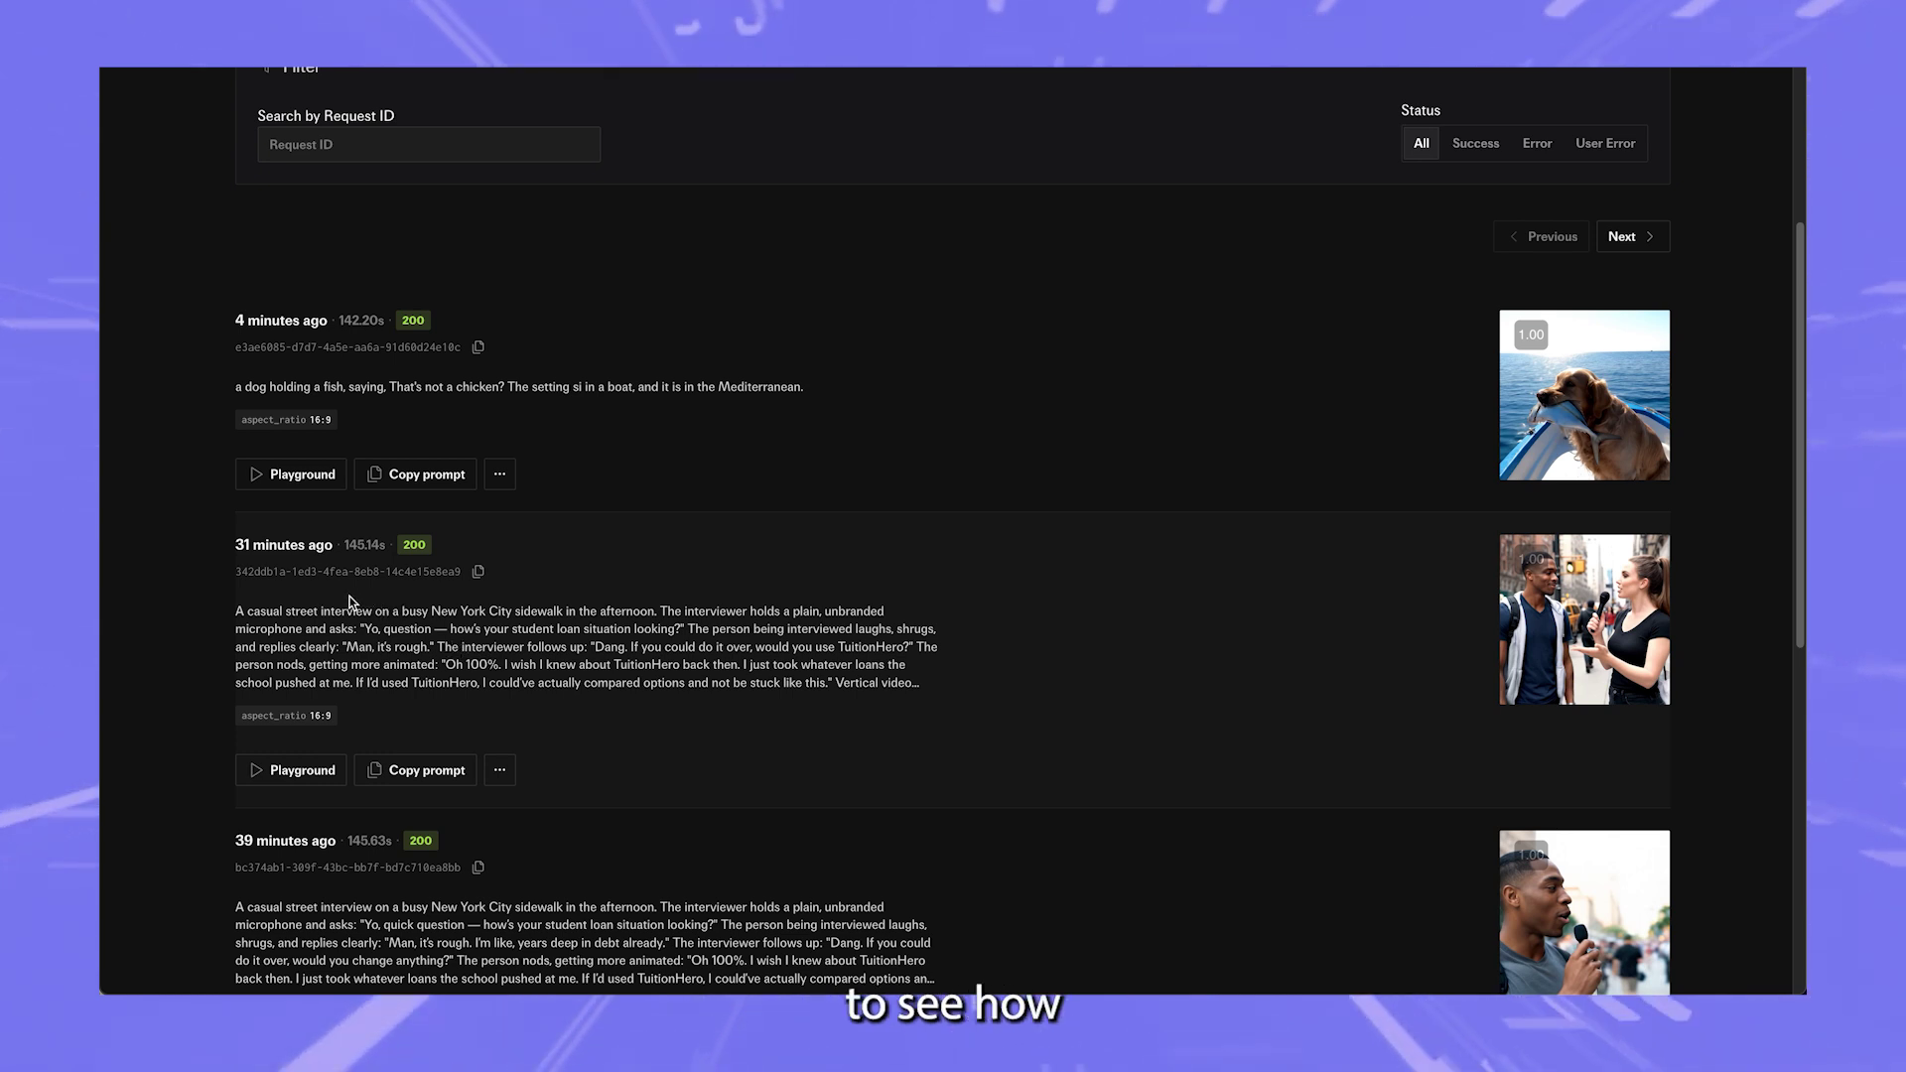
scroll(390, 732, "down", 1)
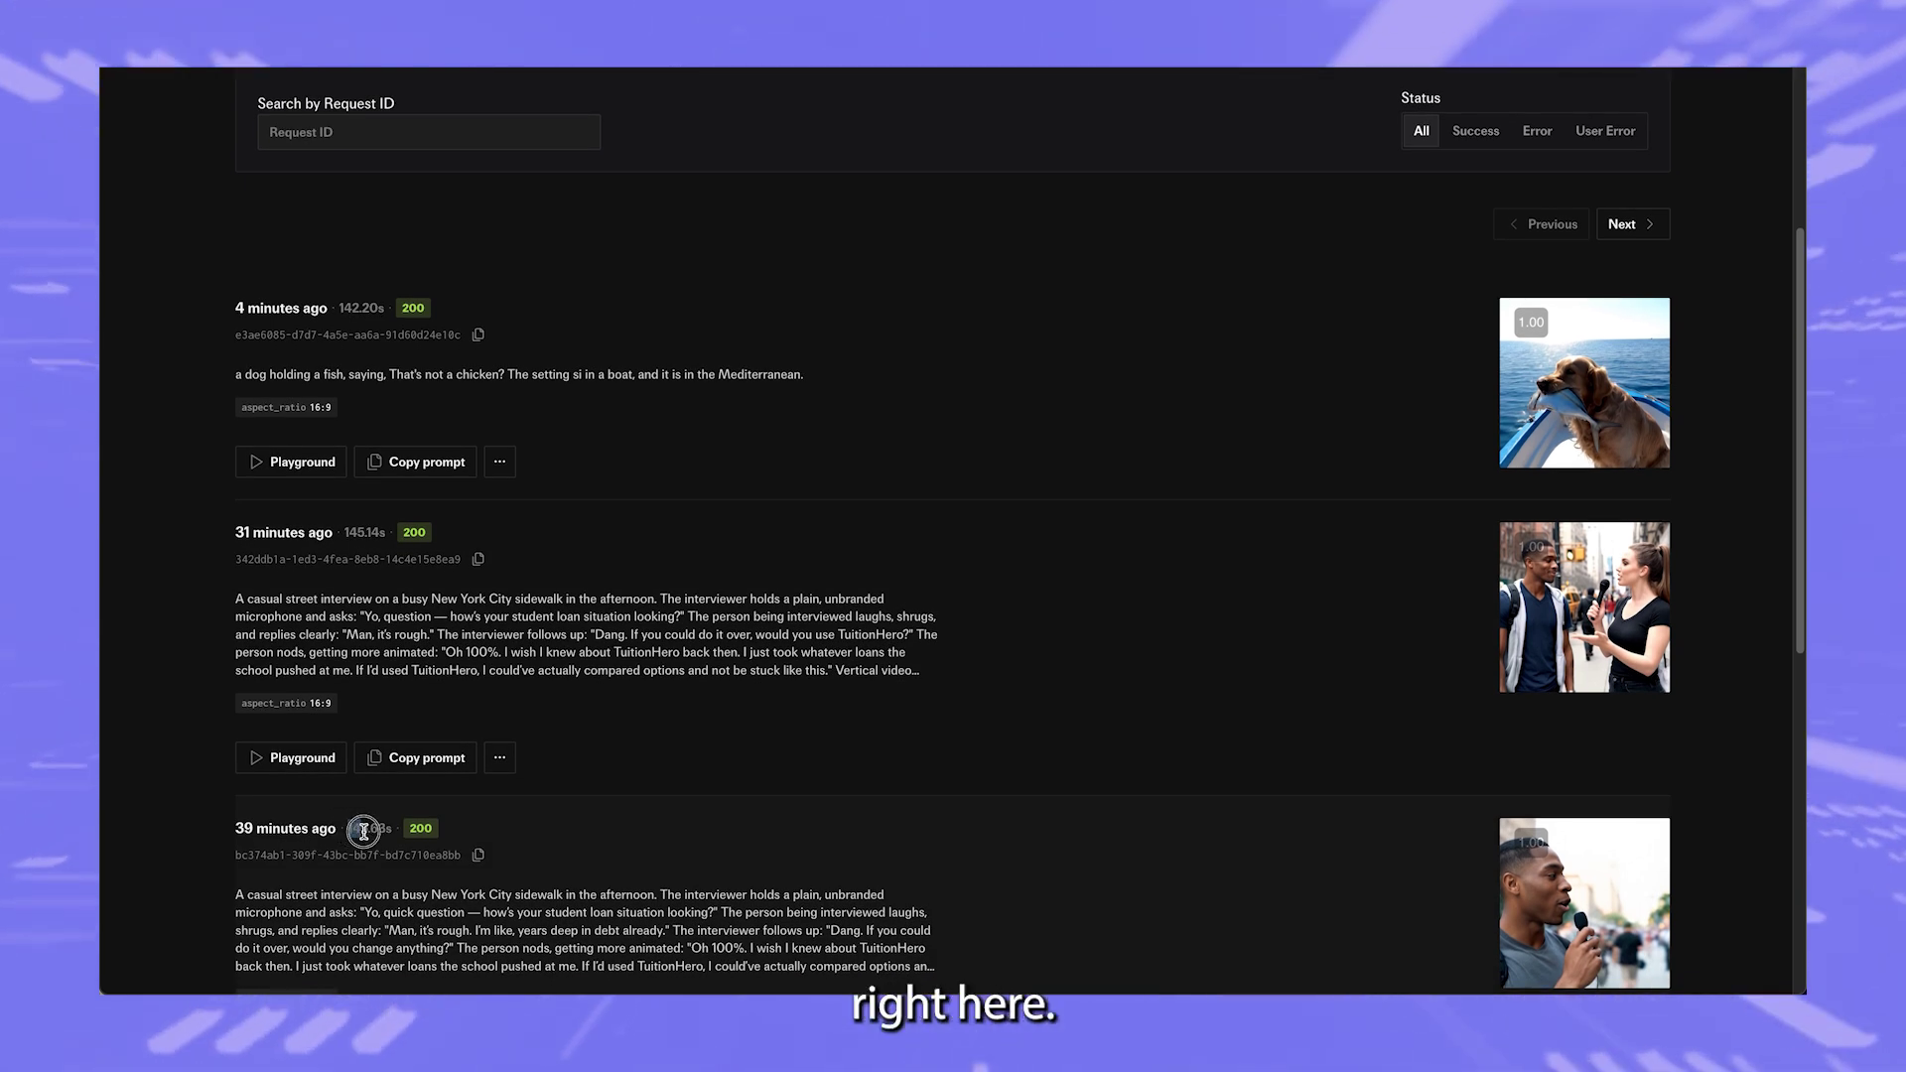
double_click(394, 838)
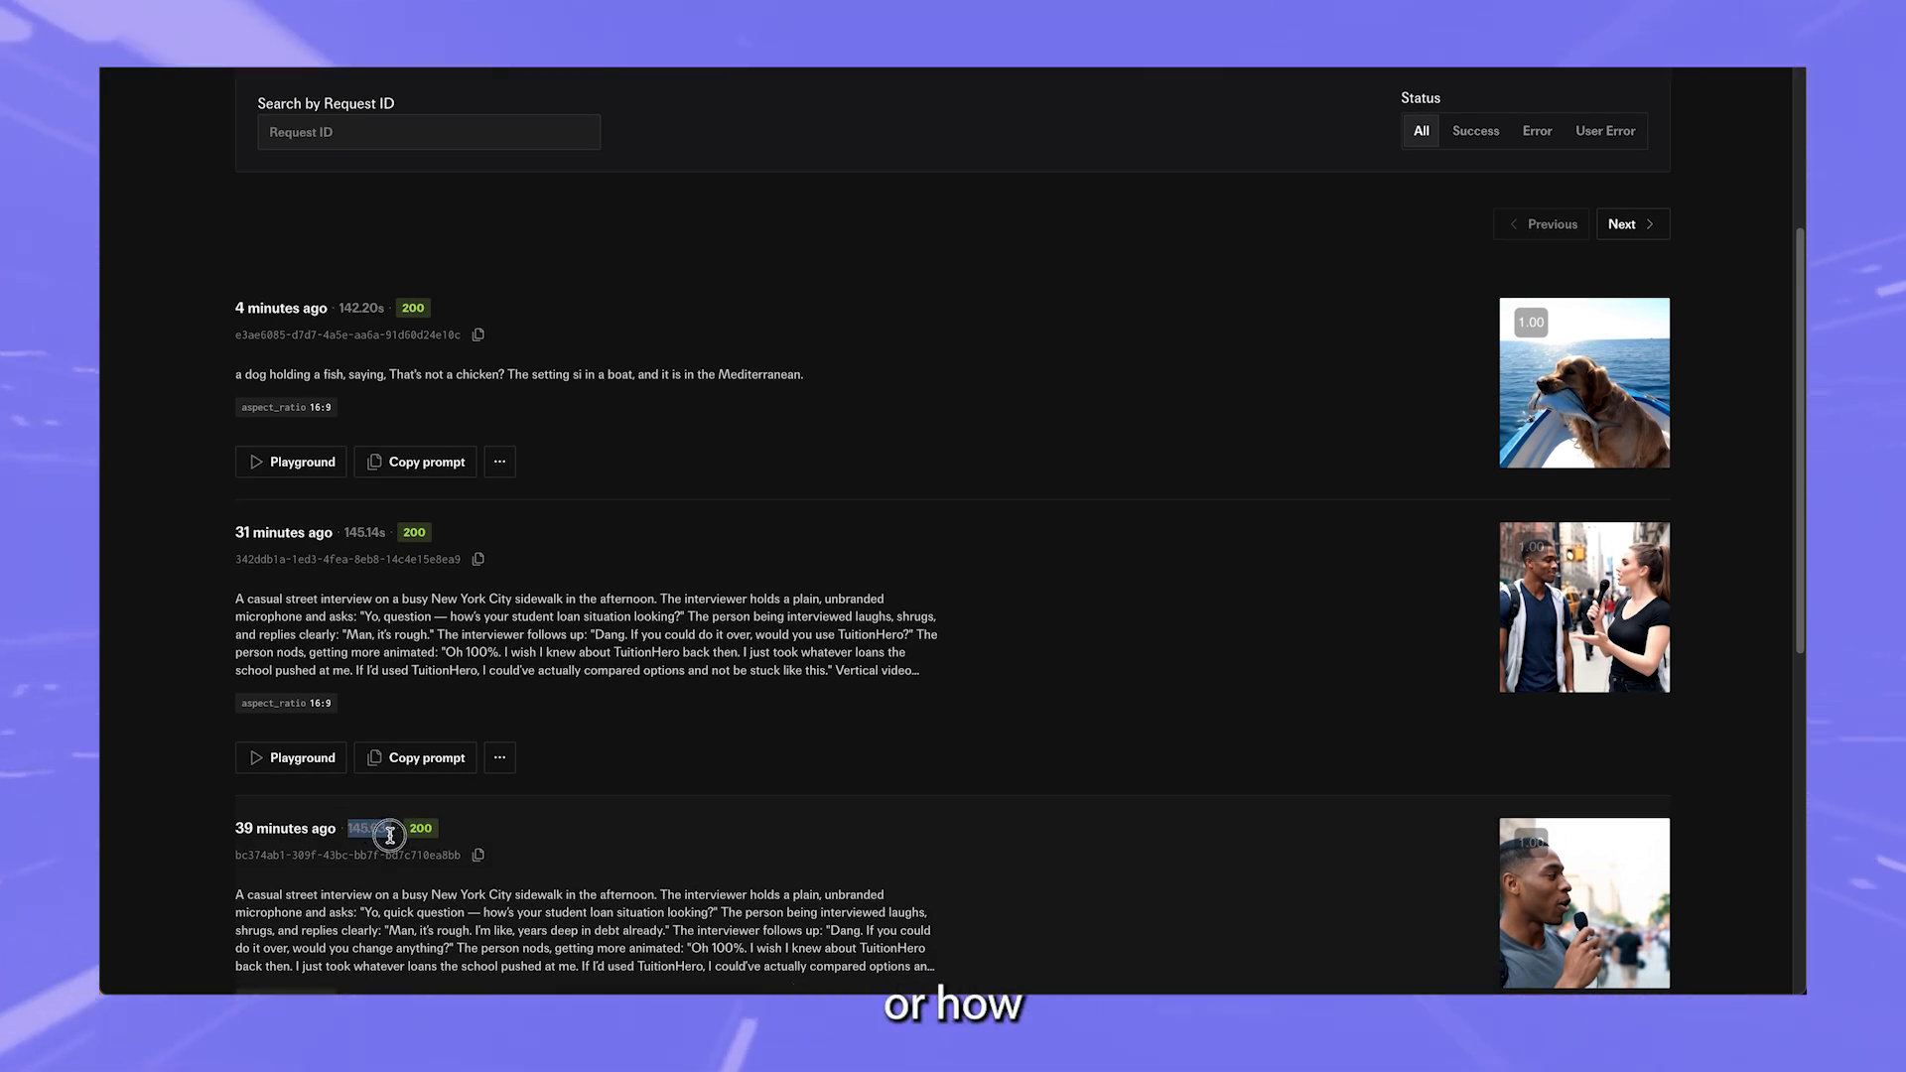
scroll(395, 829, "down", 2)
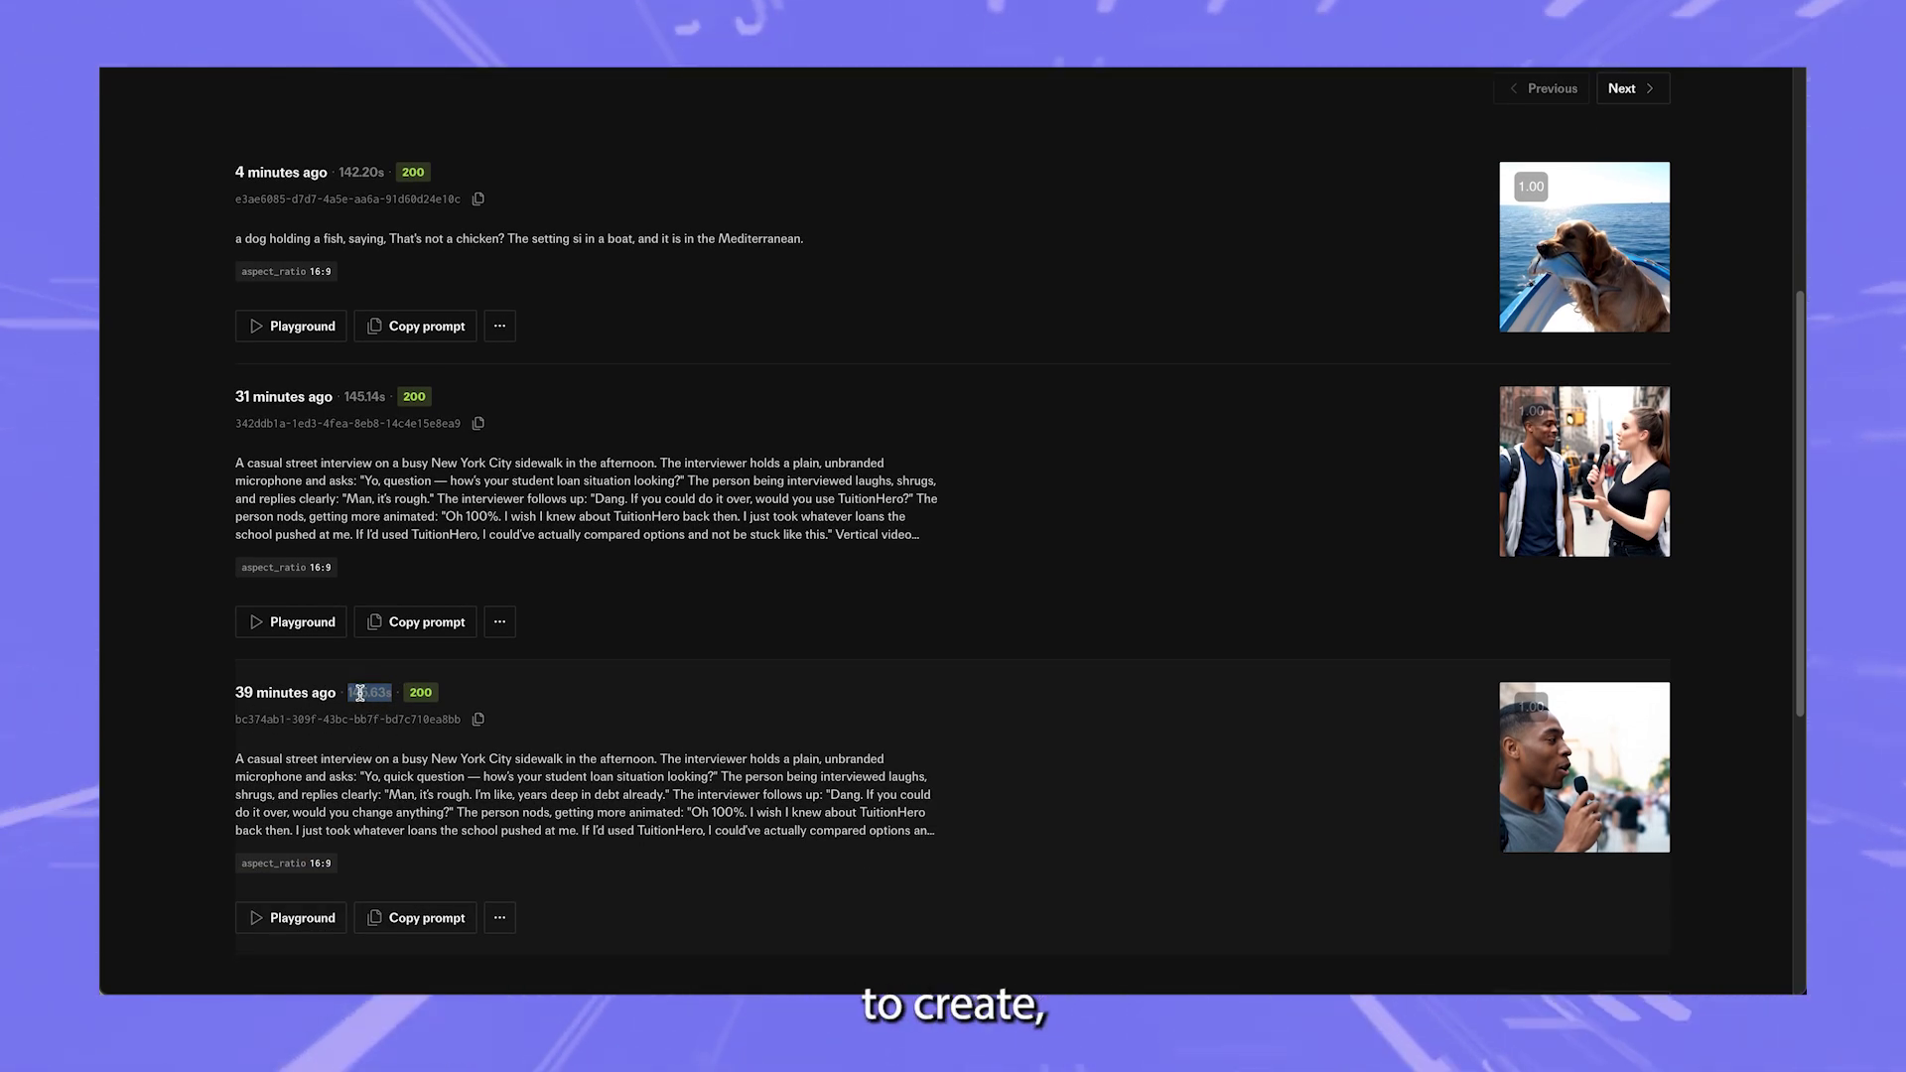
scroll(359, 691, "up", 4)
scroll(447, 740, "up", 2)
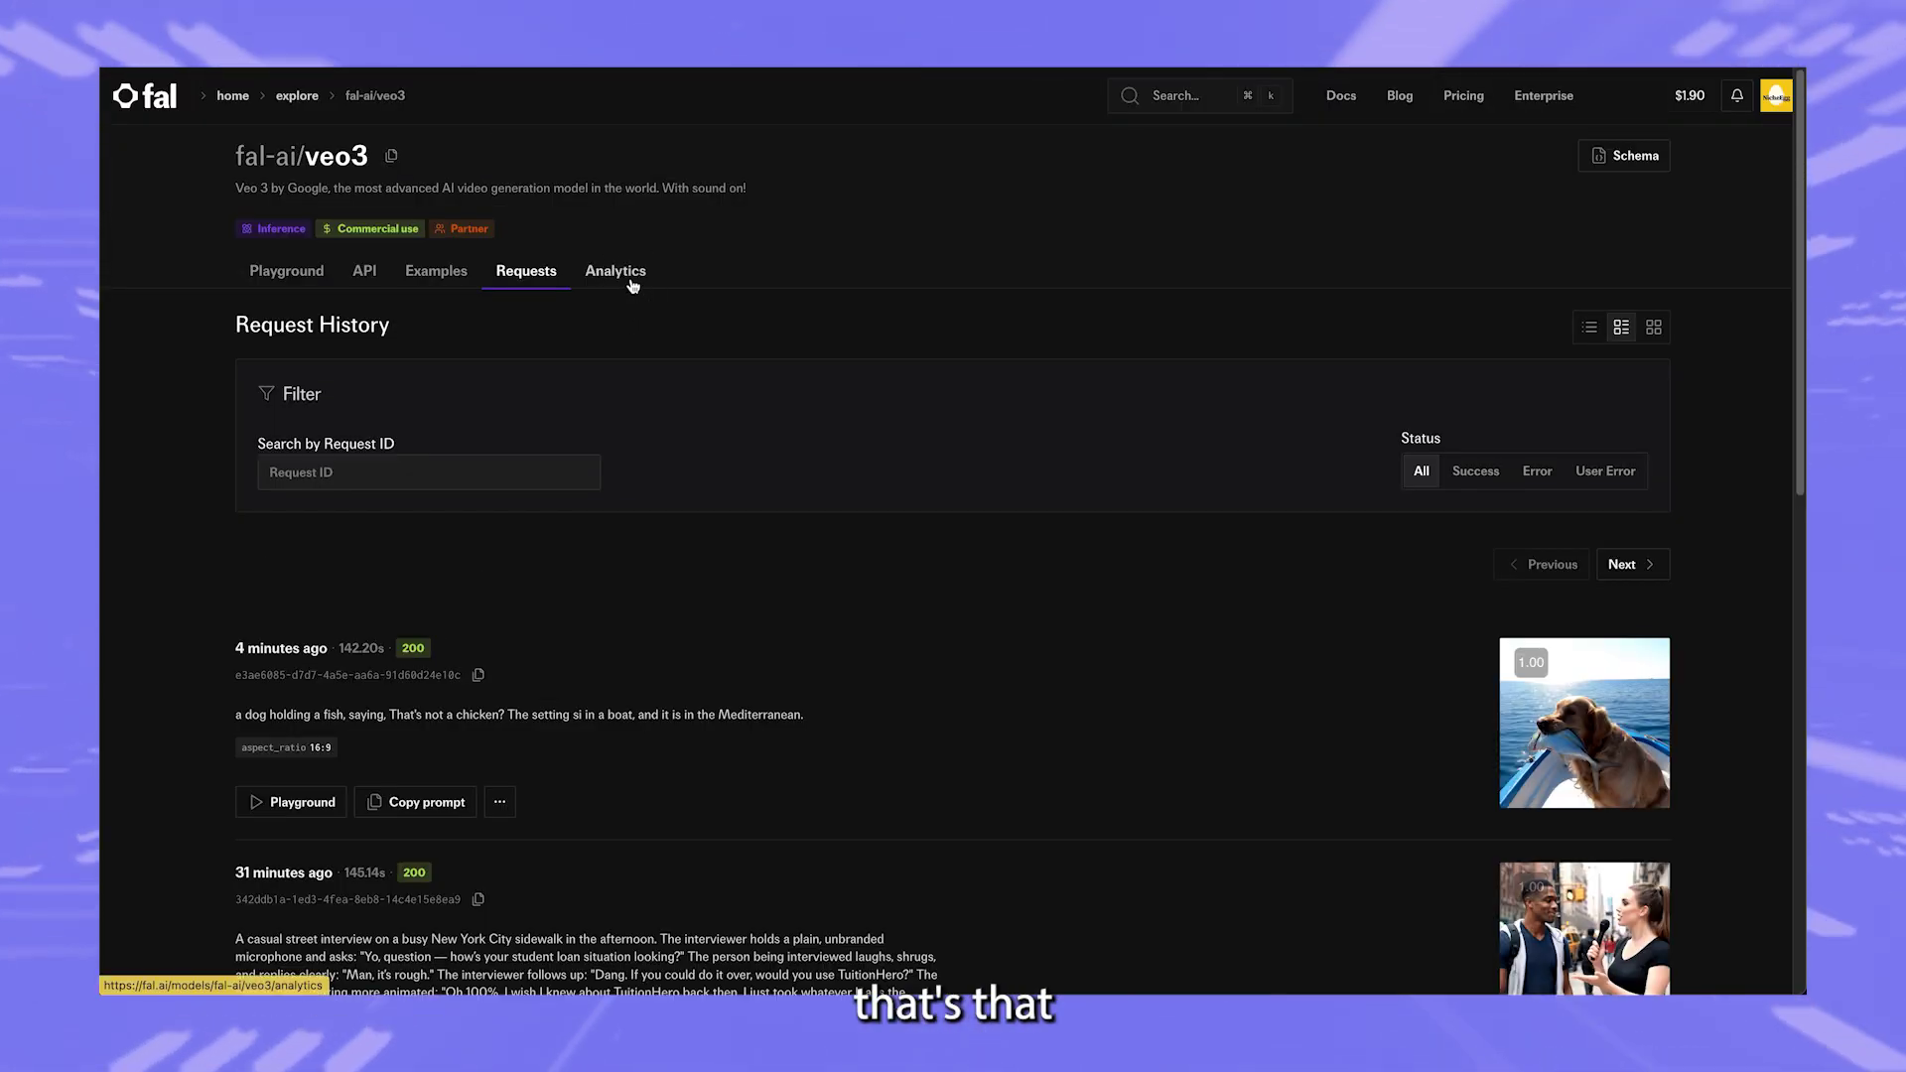
Review the Veo 3 analytics charts and Slower requests table (145.63, 145.14, 142.20 seconds)
left_click(632, 286)
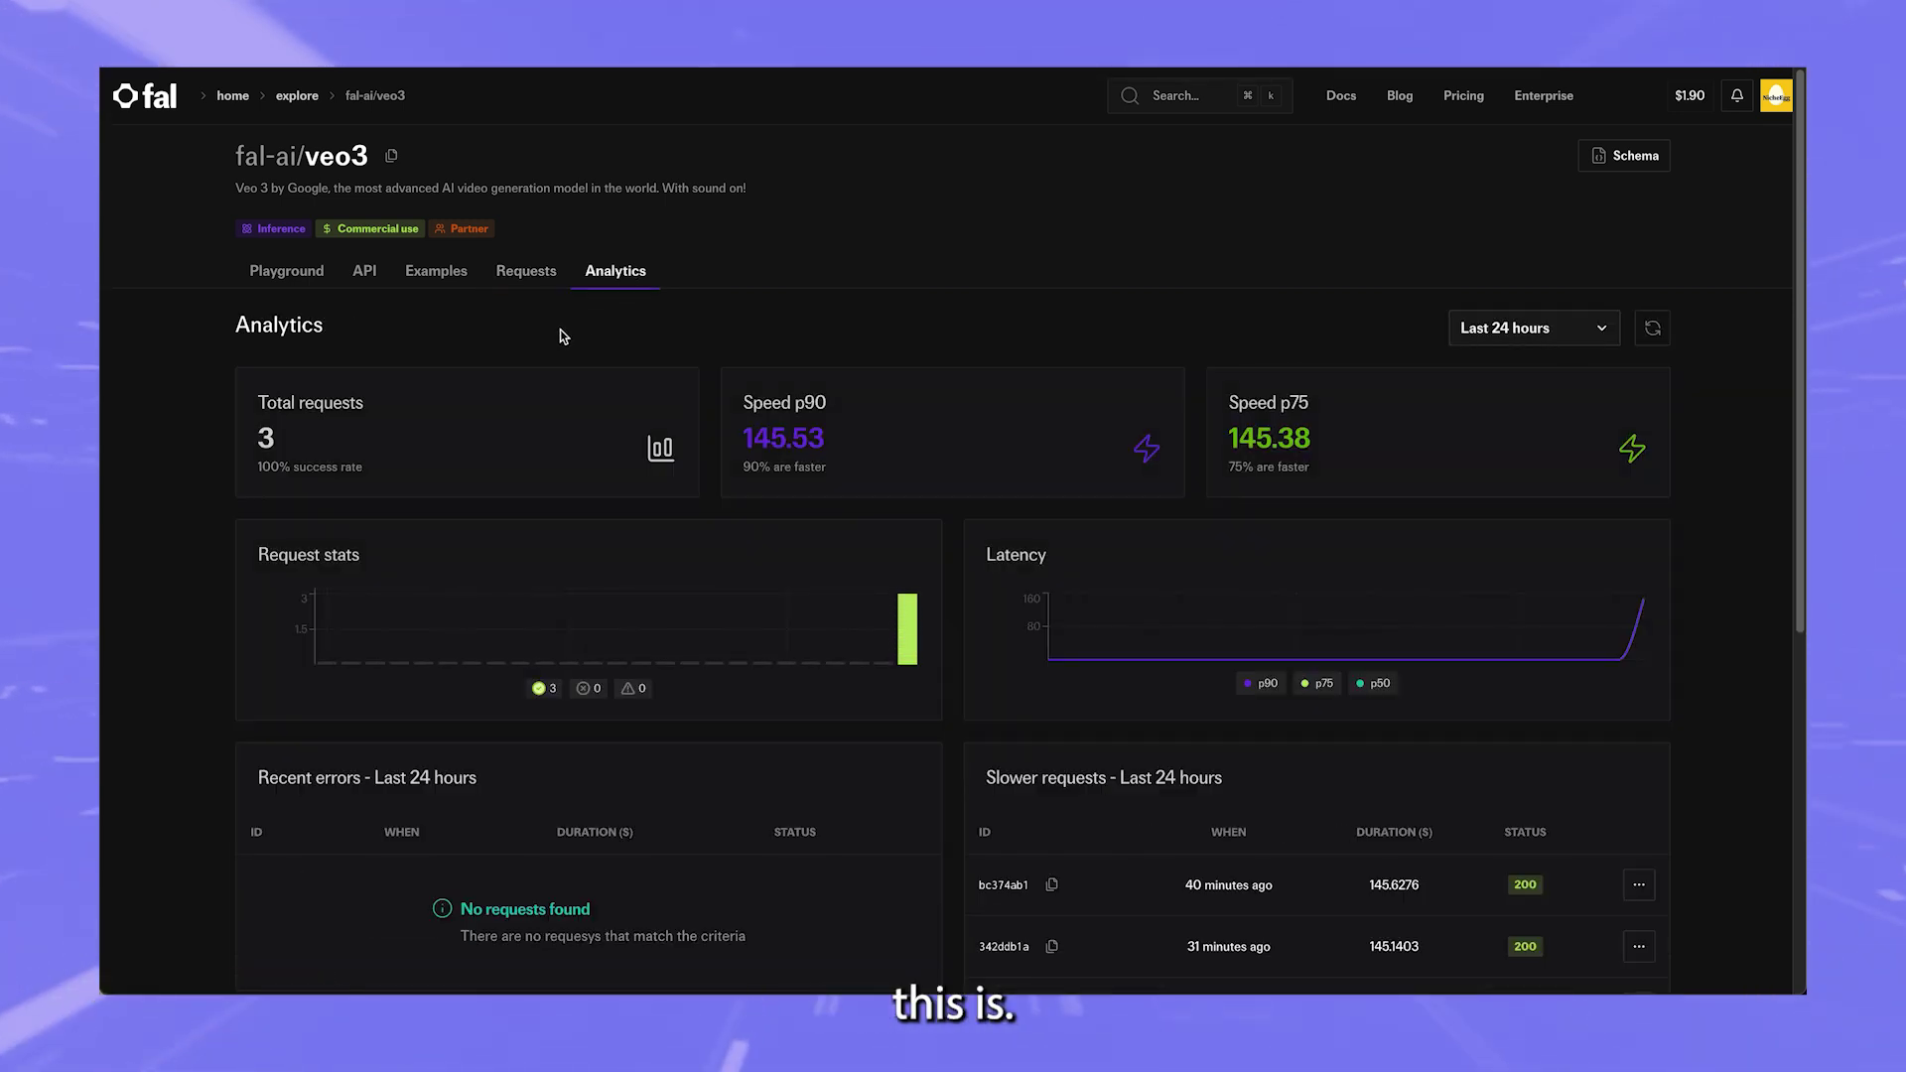
scroll(333, 249, "down", 1)
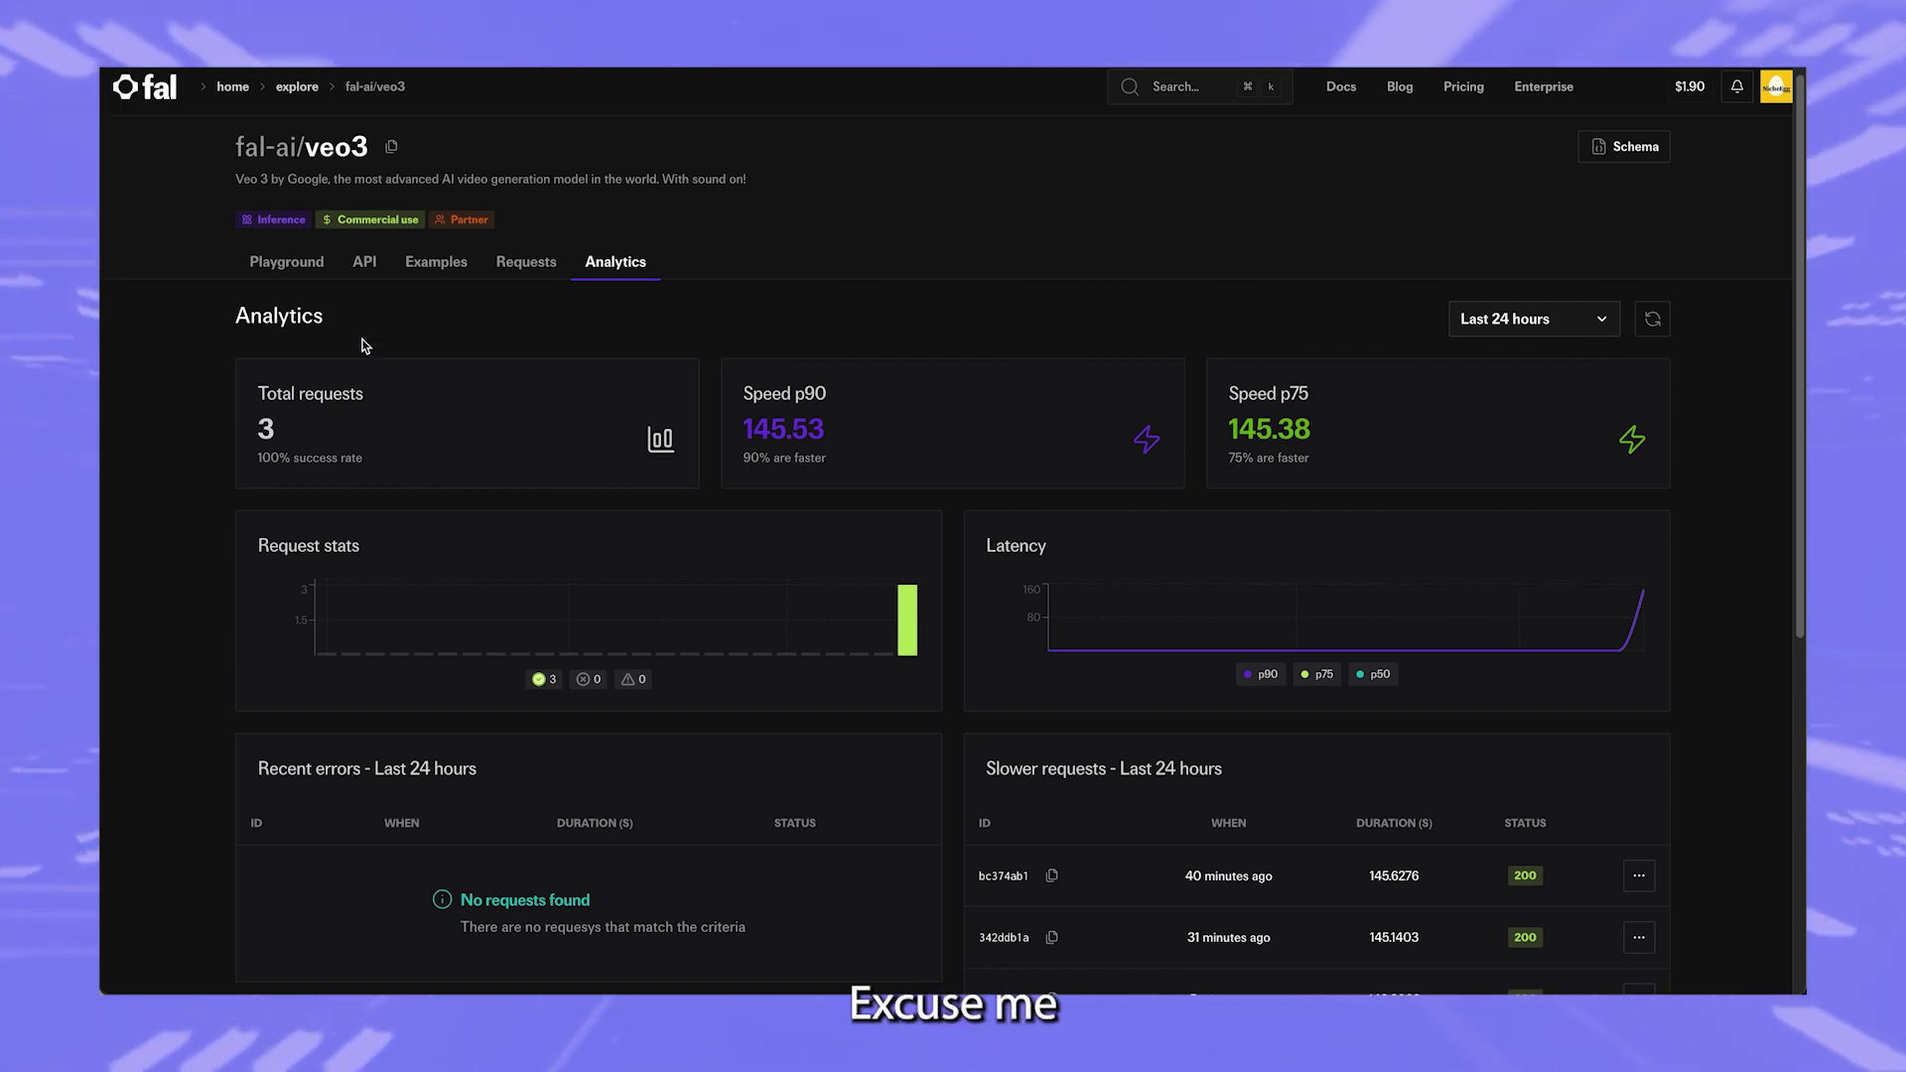
scroll(749, 496, "down", 3)
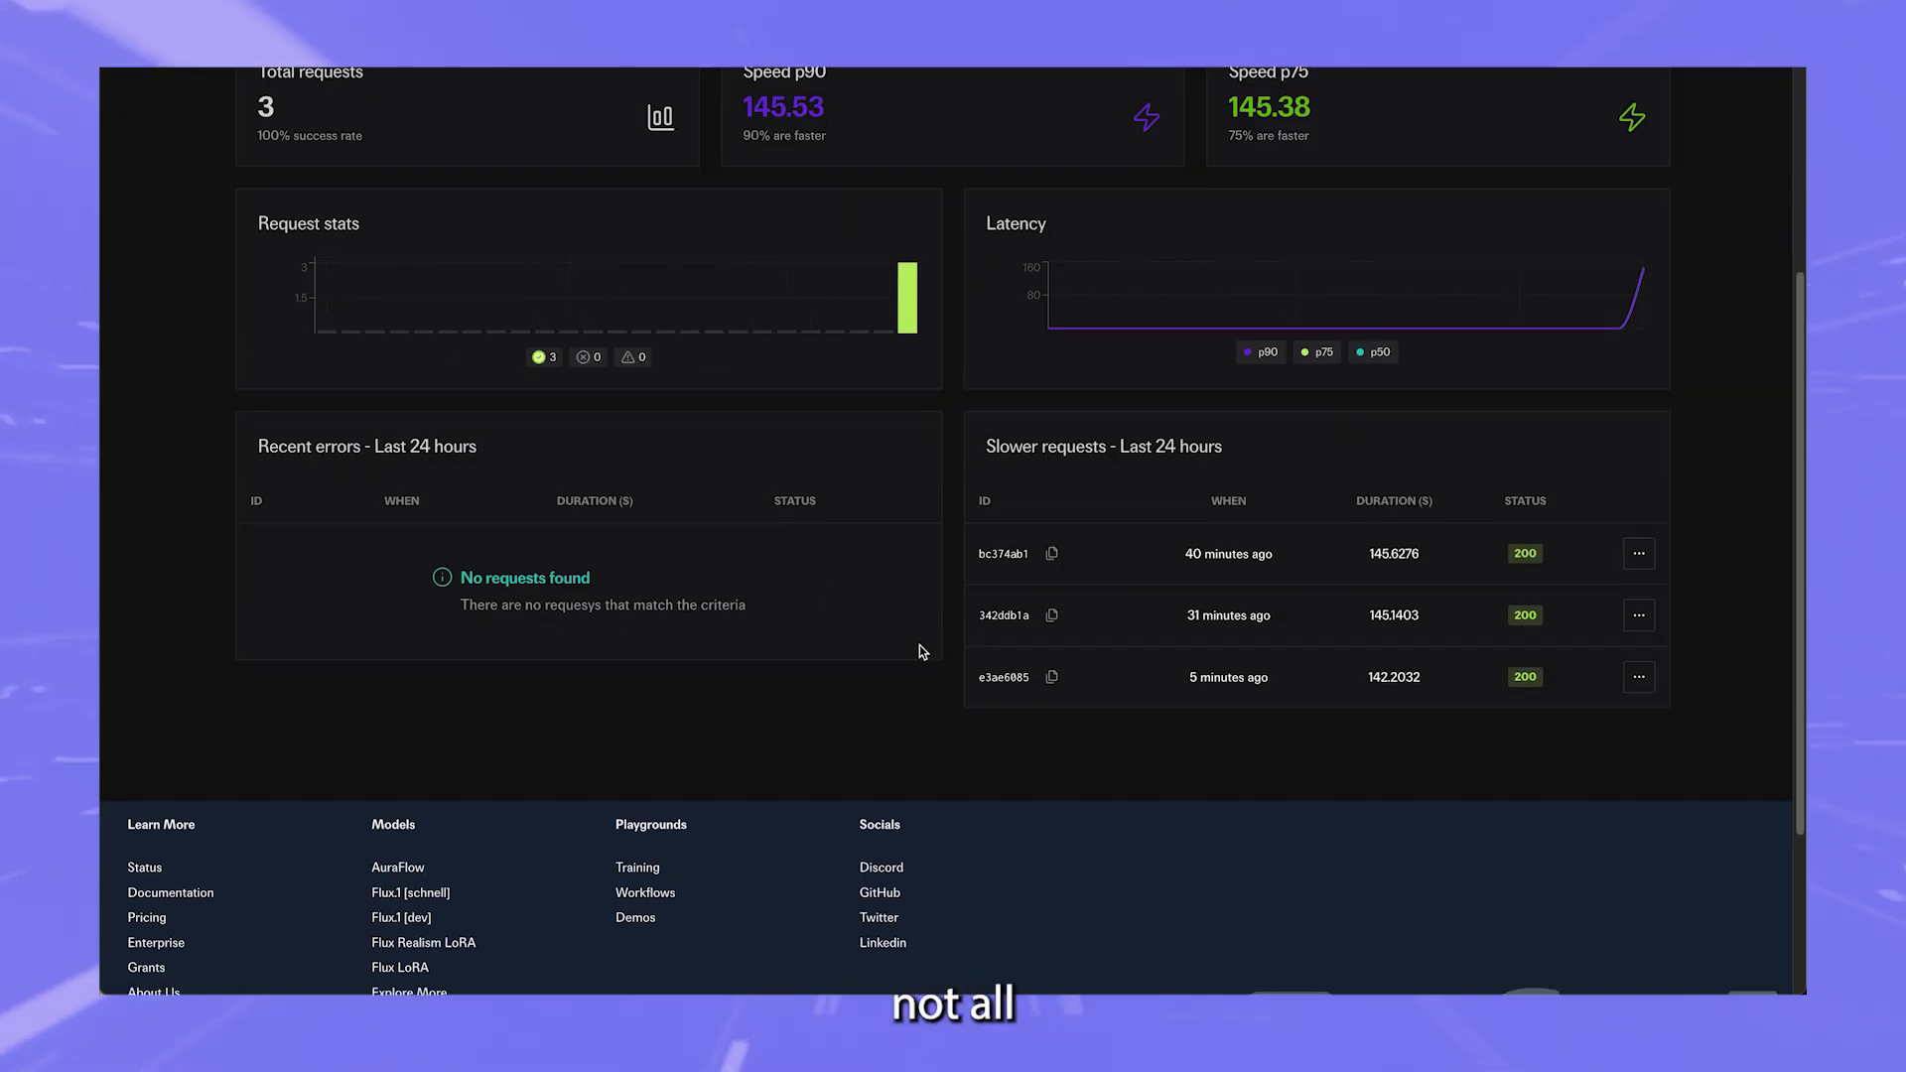
scroll(1011, 608, "up", 3)
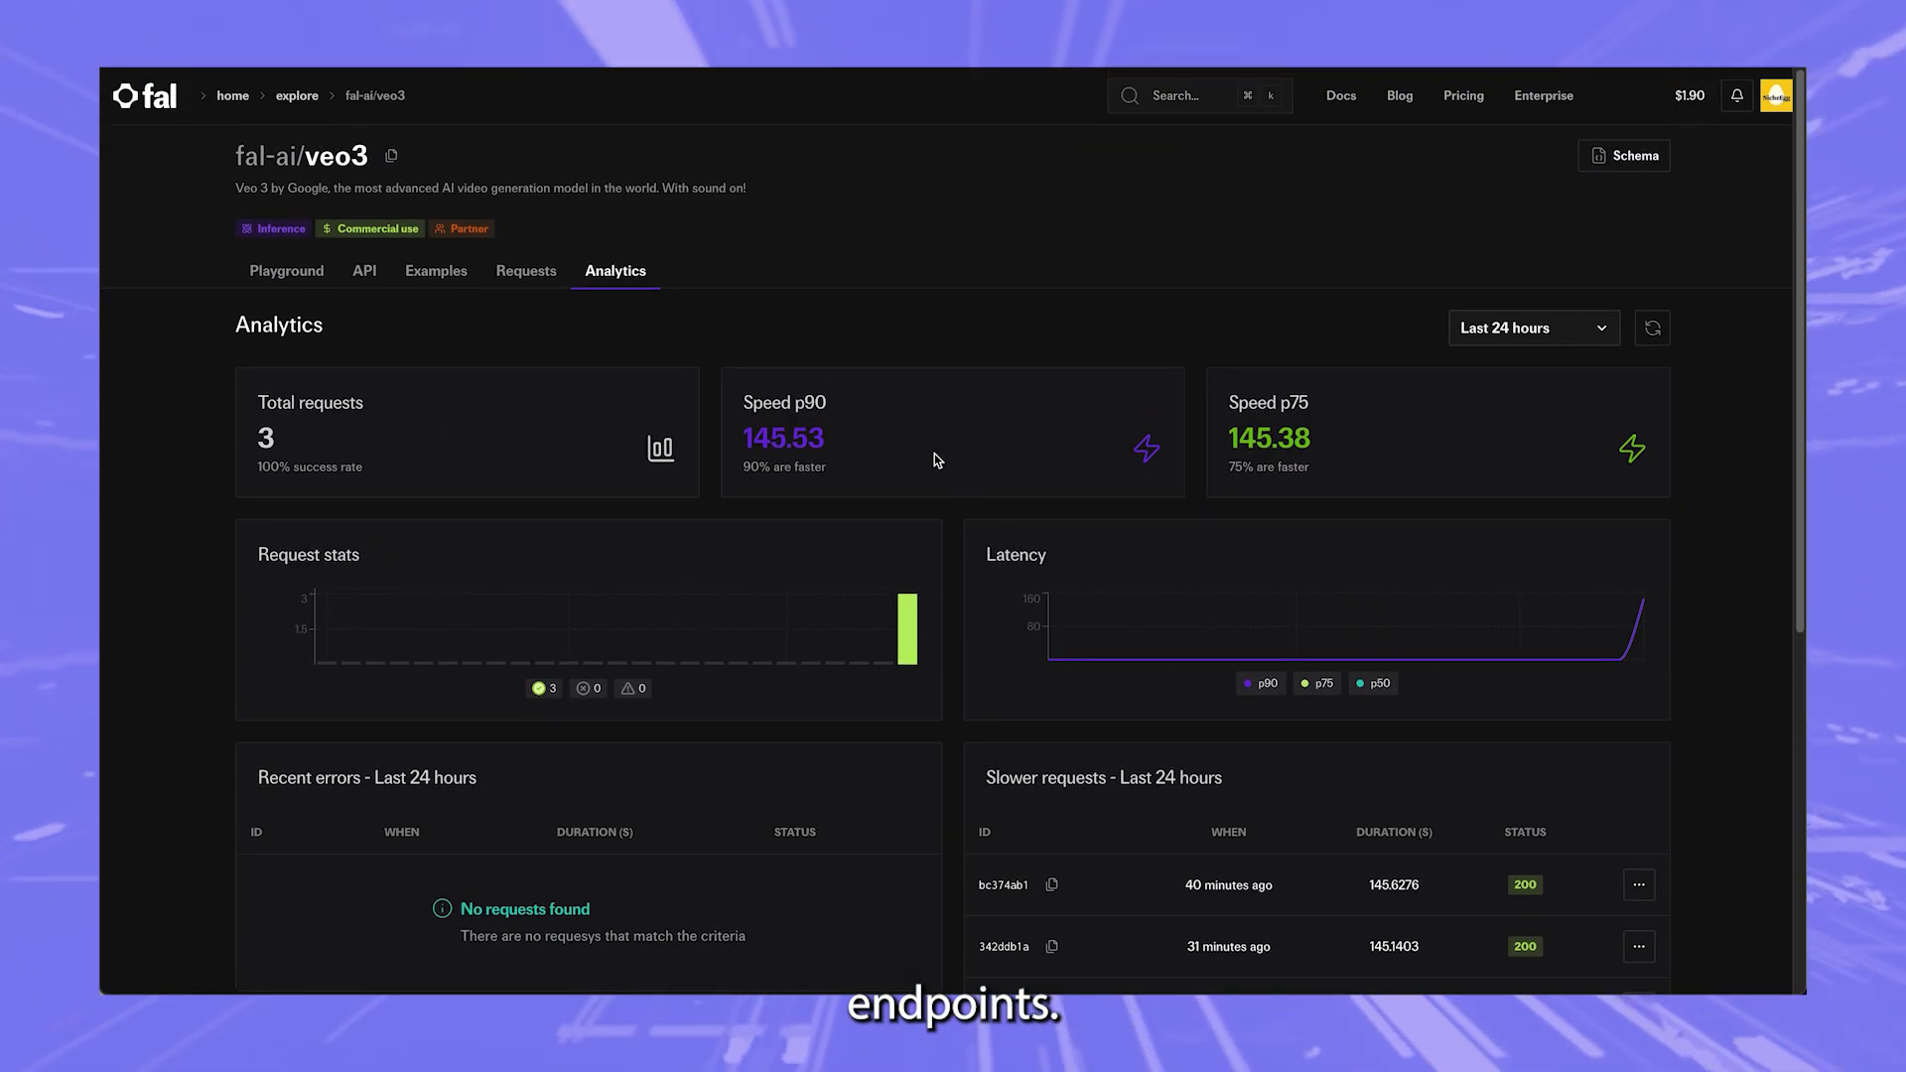
scroll(852, 400, "down", 1)
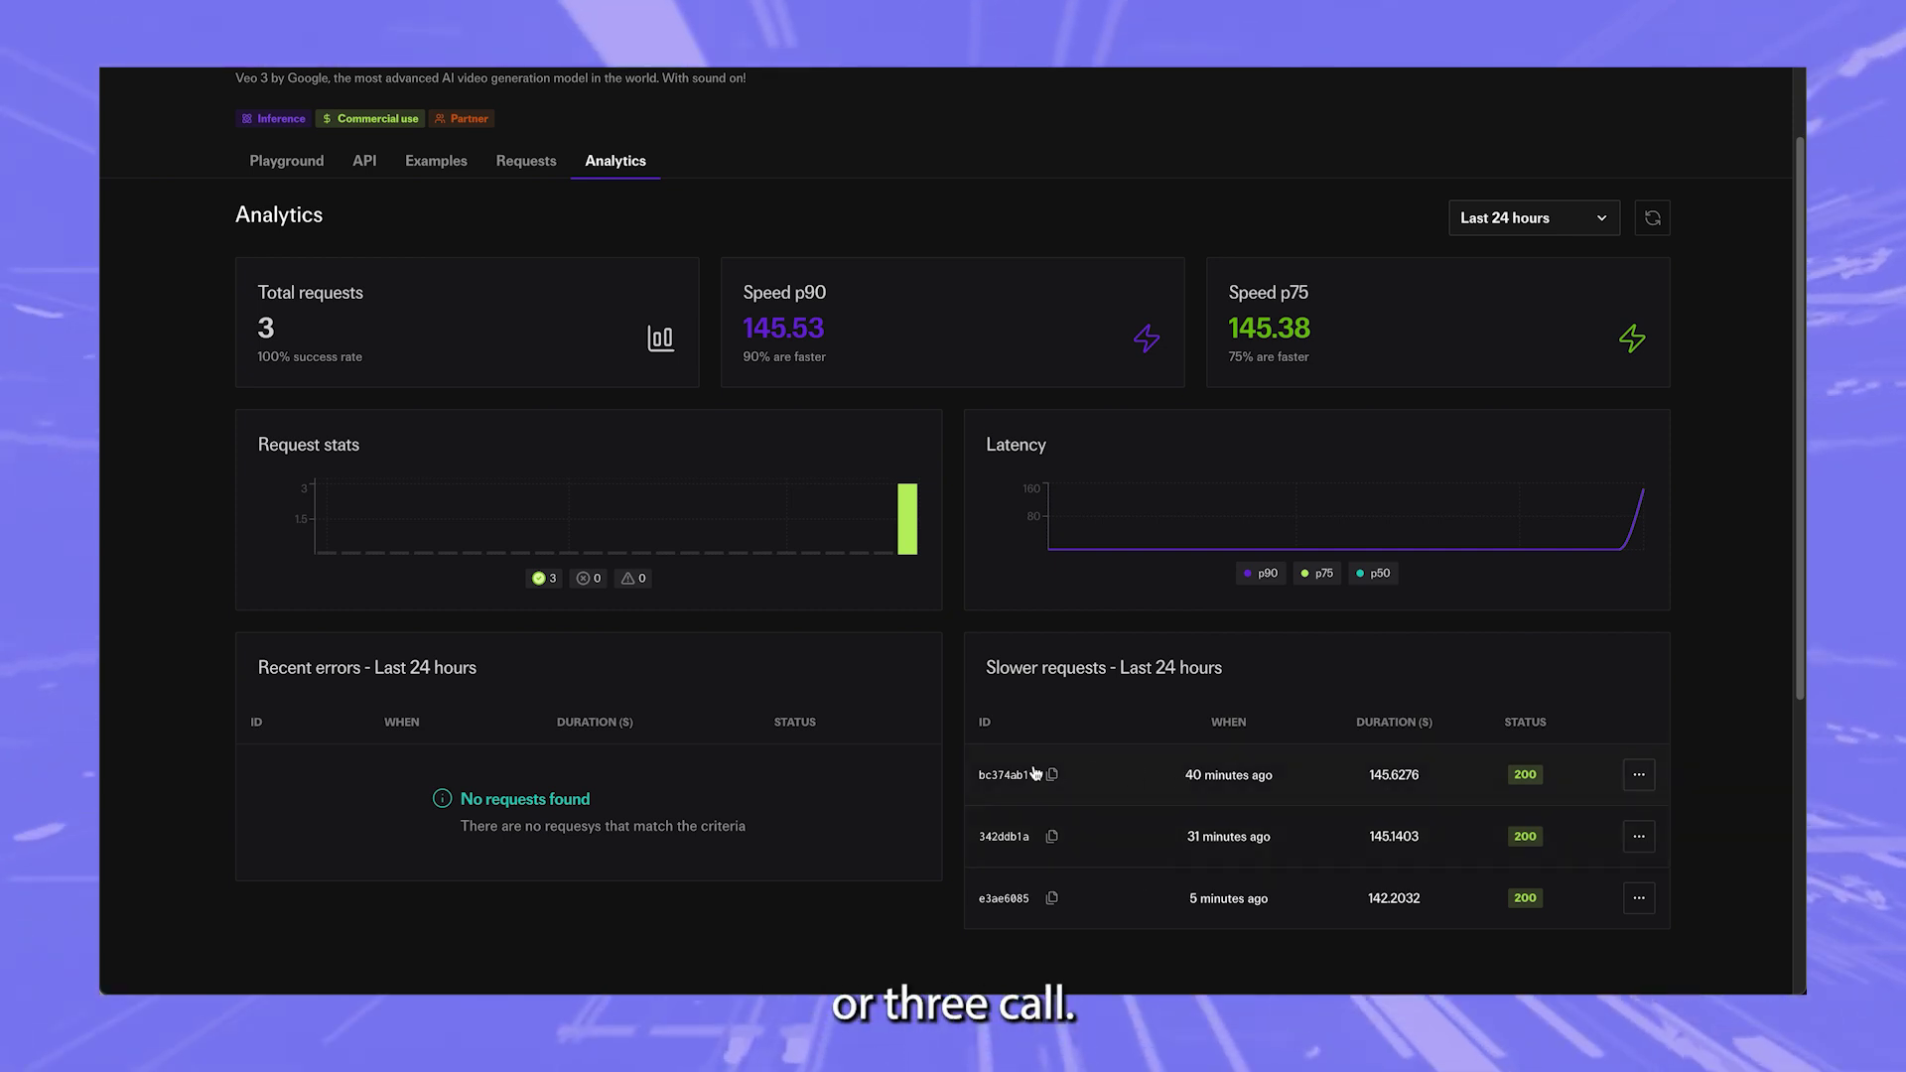
scroll(915, 723, "up", 1)
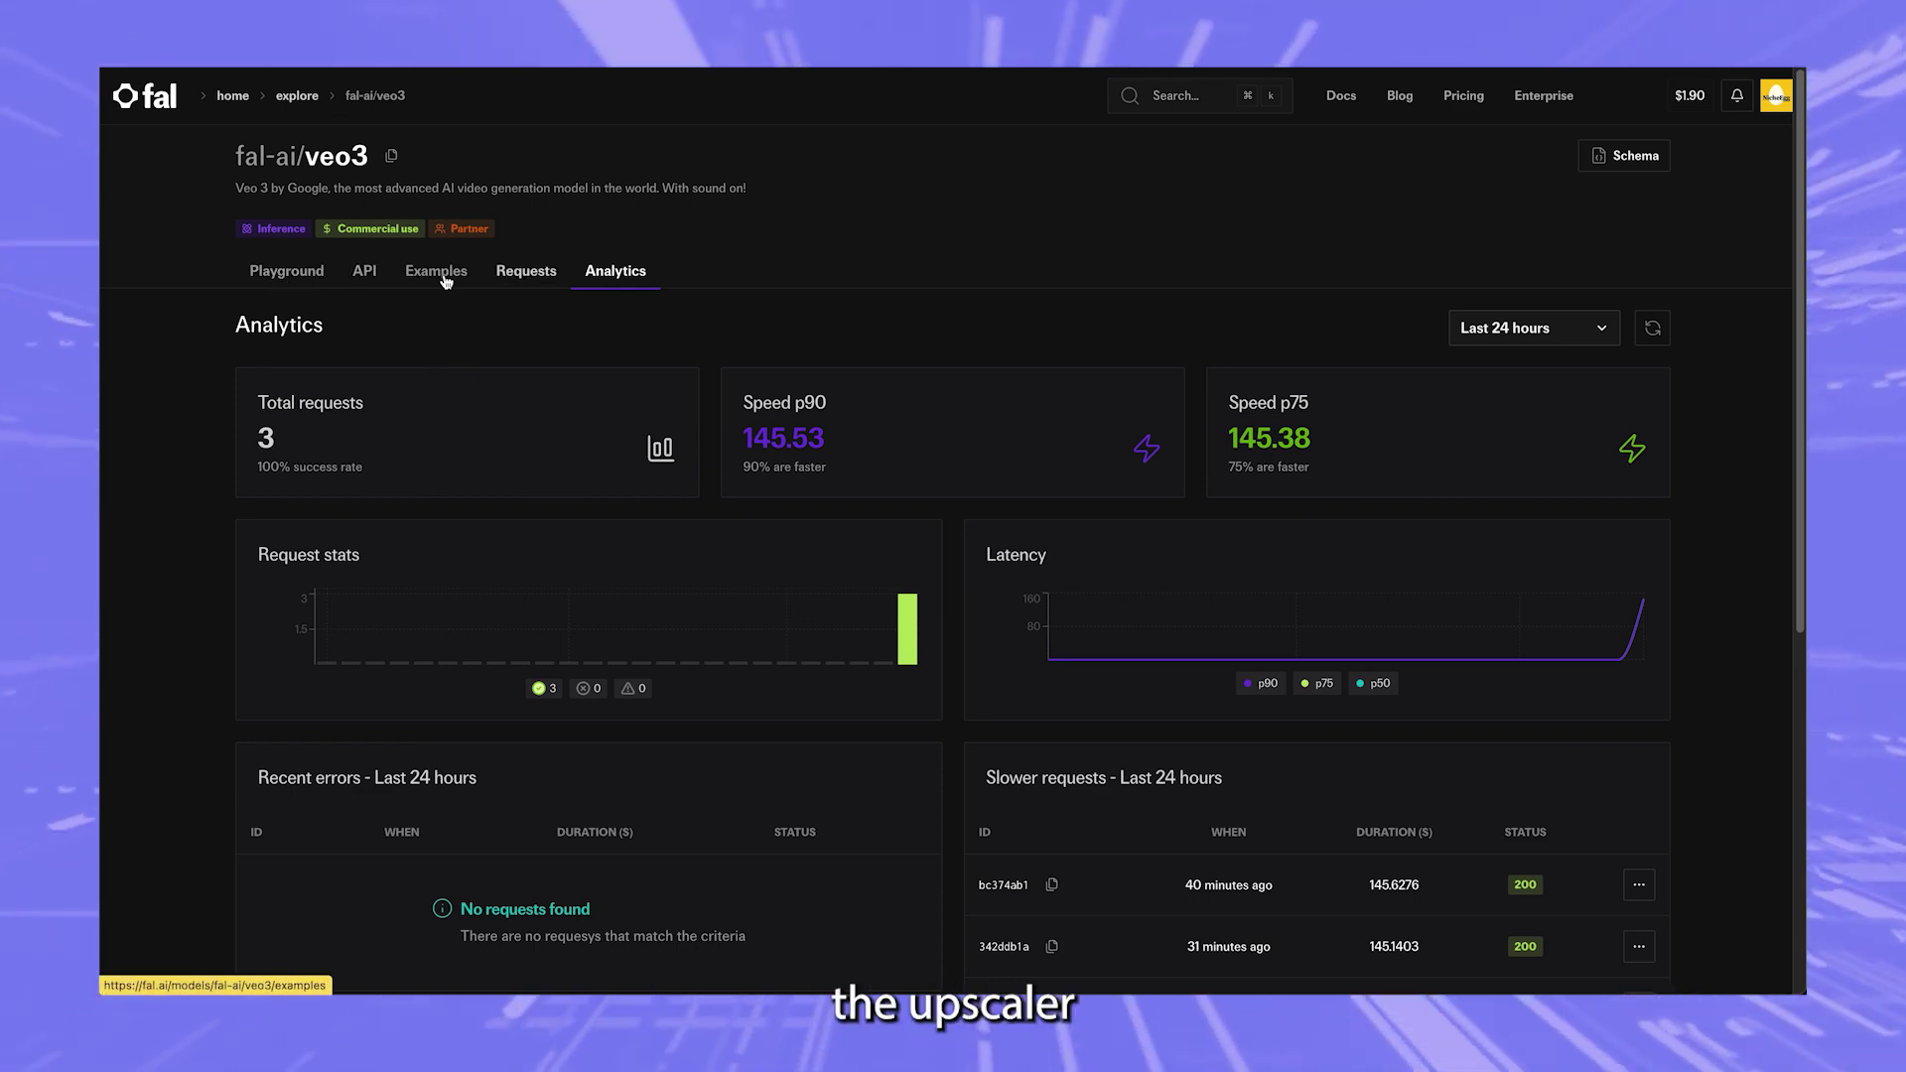
Go back through the Veo 3 playground to the Request History list
left_click(338, 270)
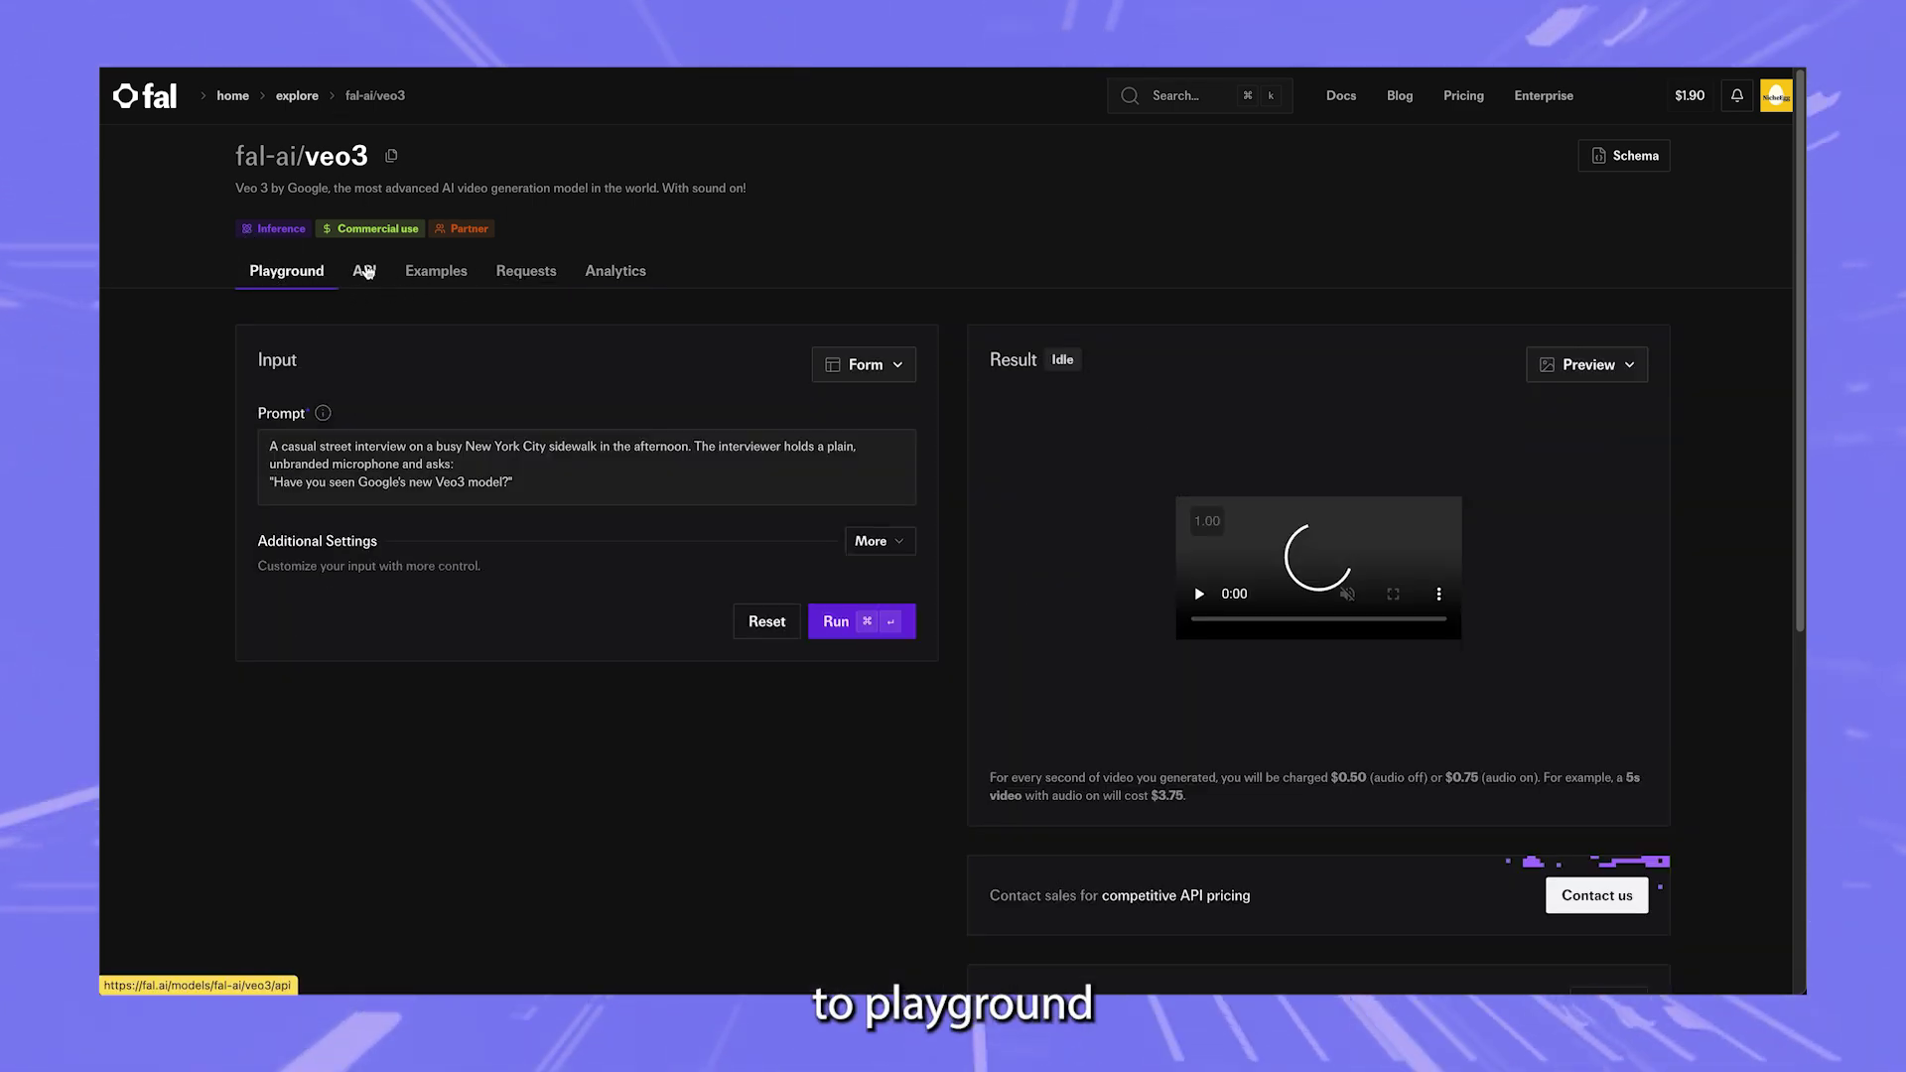
scroll(1092, 551, "down", 1)
scroll(1110, 567, "down", 5)
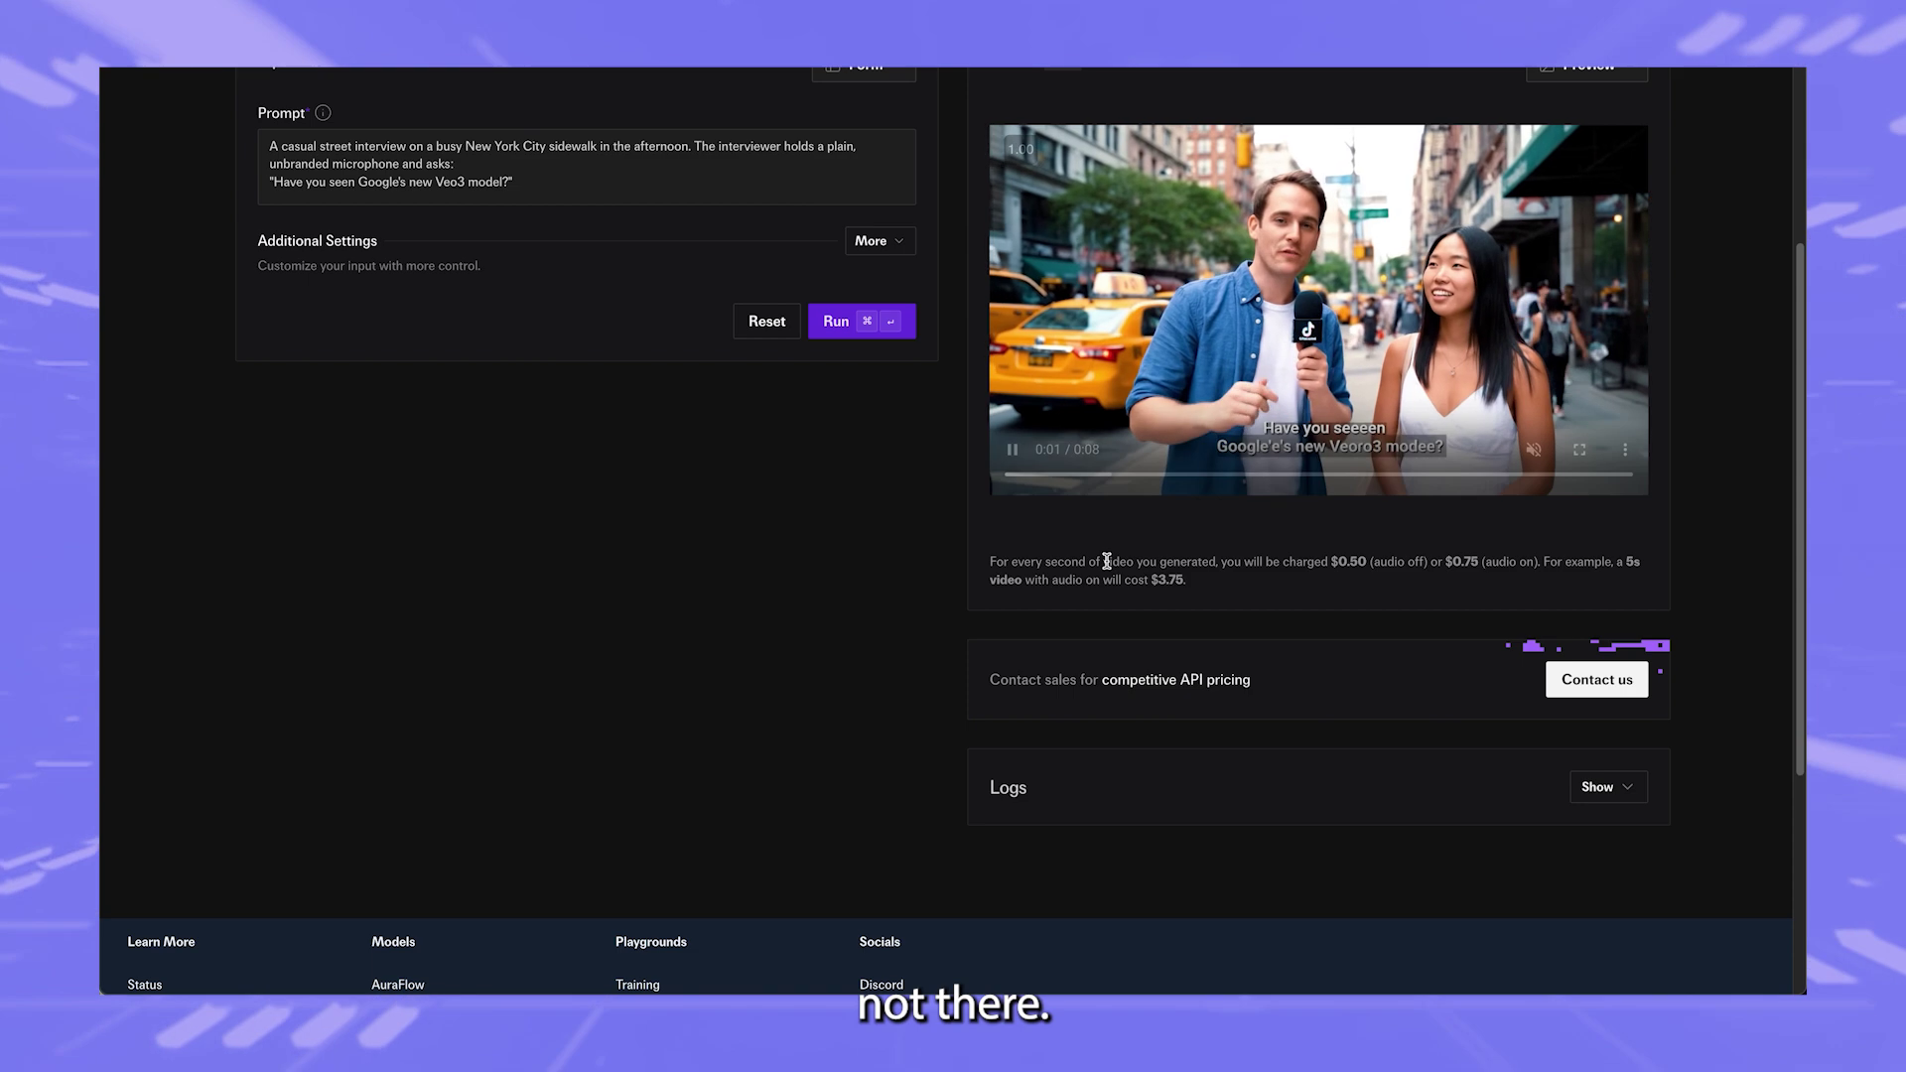
scroll(1488, 731, "up", 6)
left_click(500, 238)
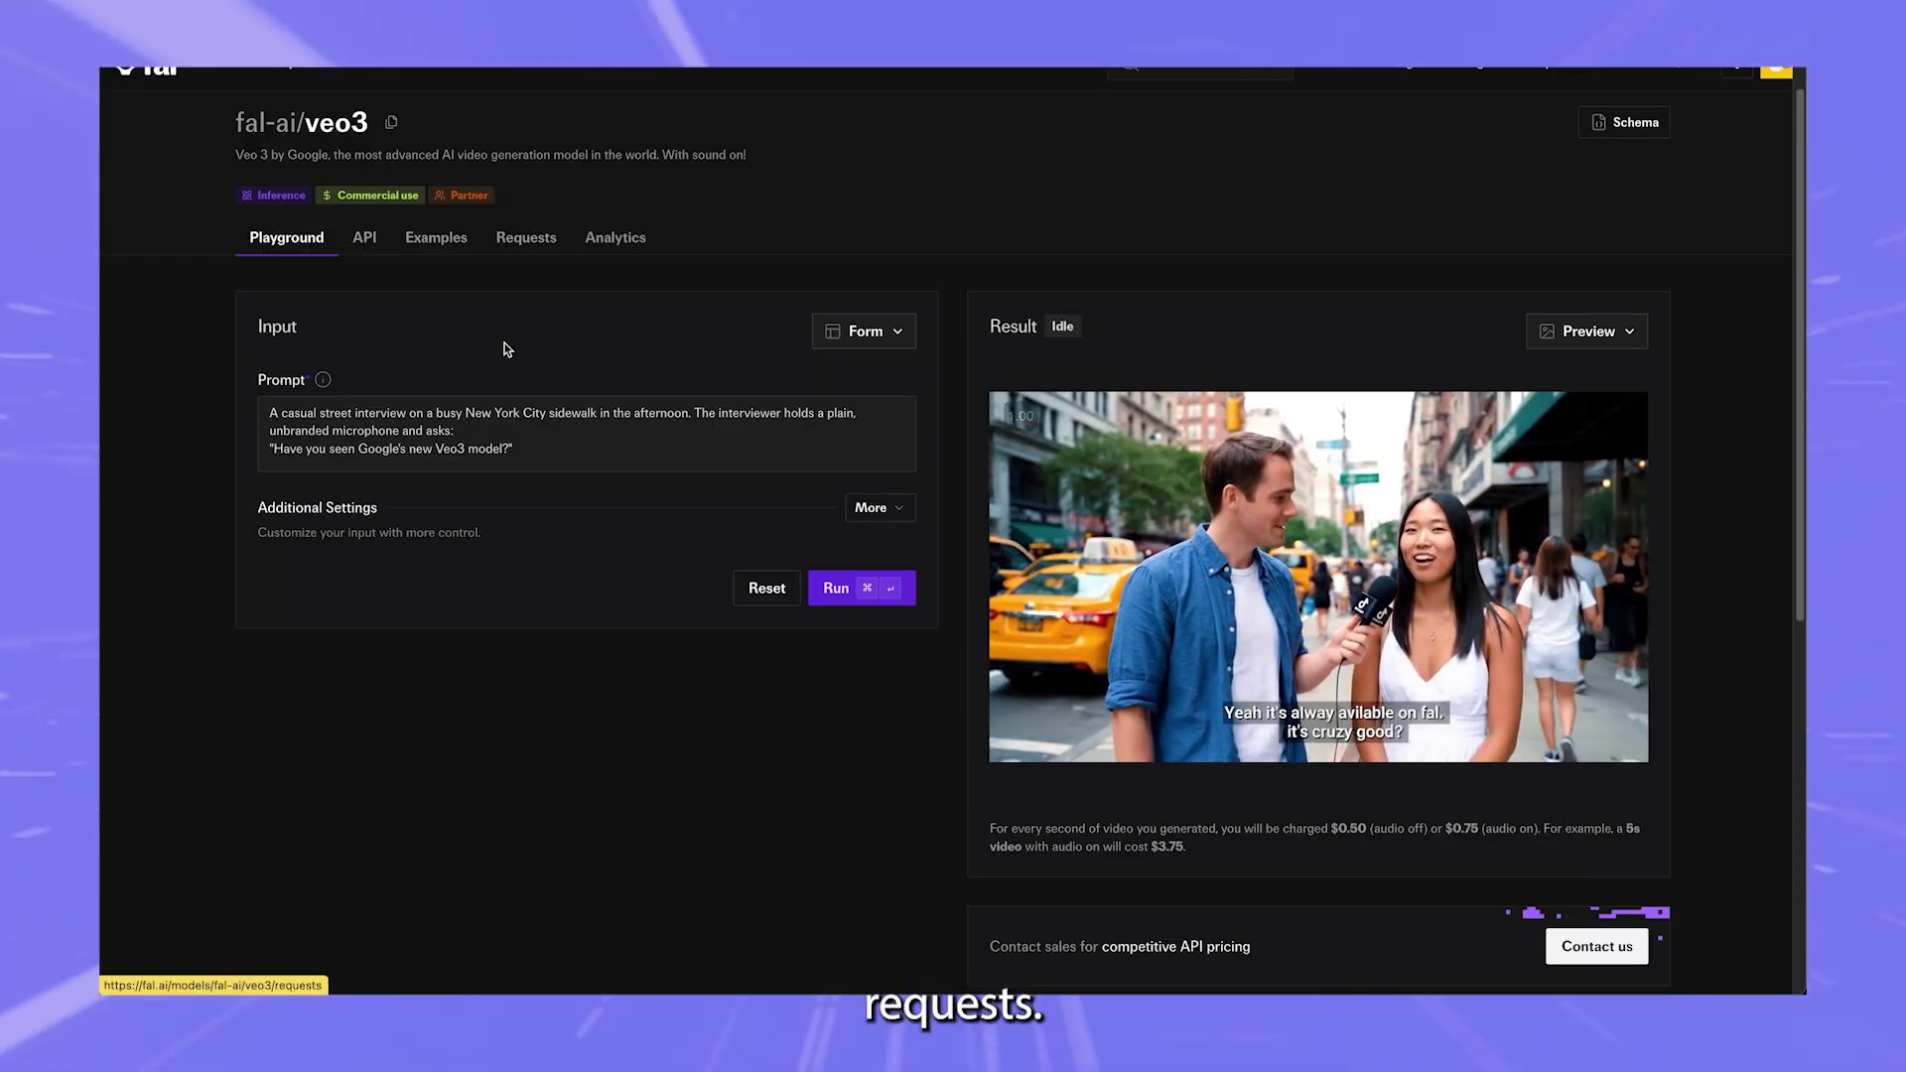
scroll(534, 578, "down", 10)
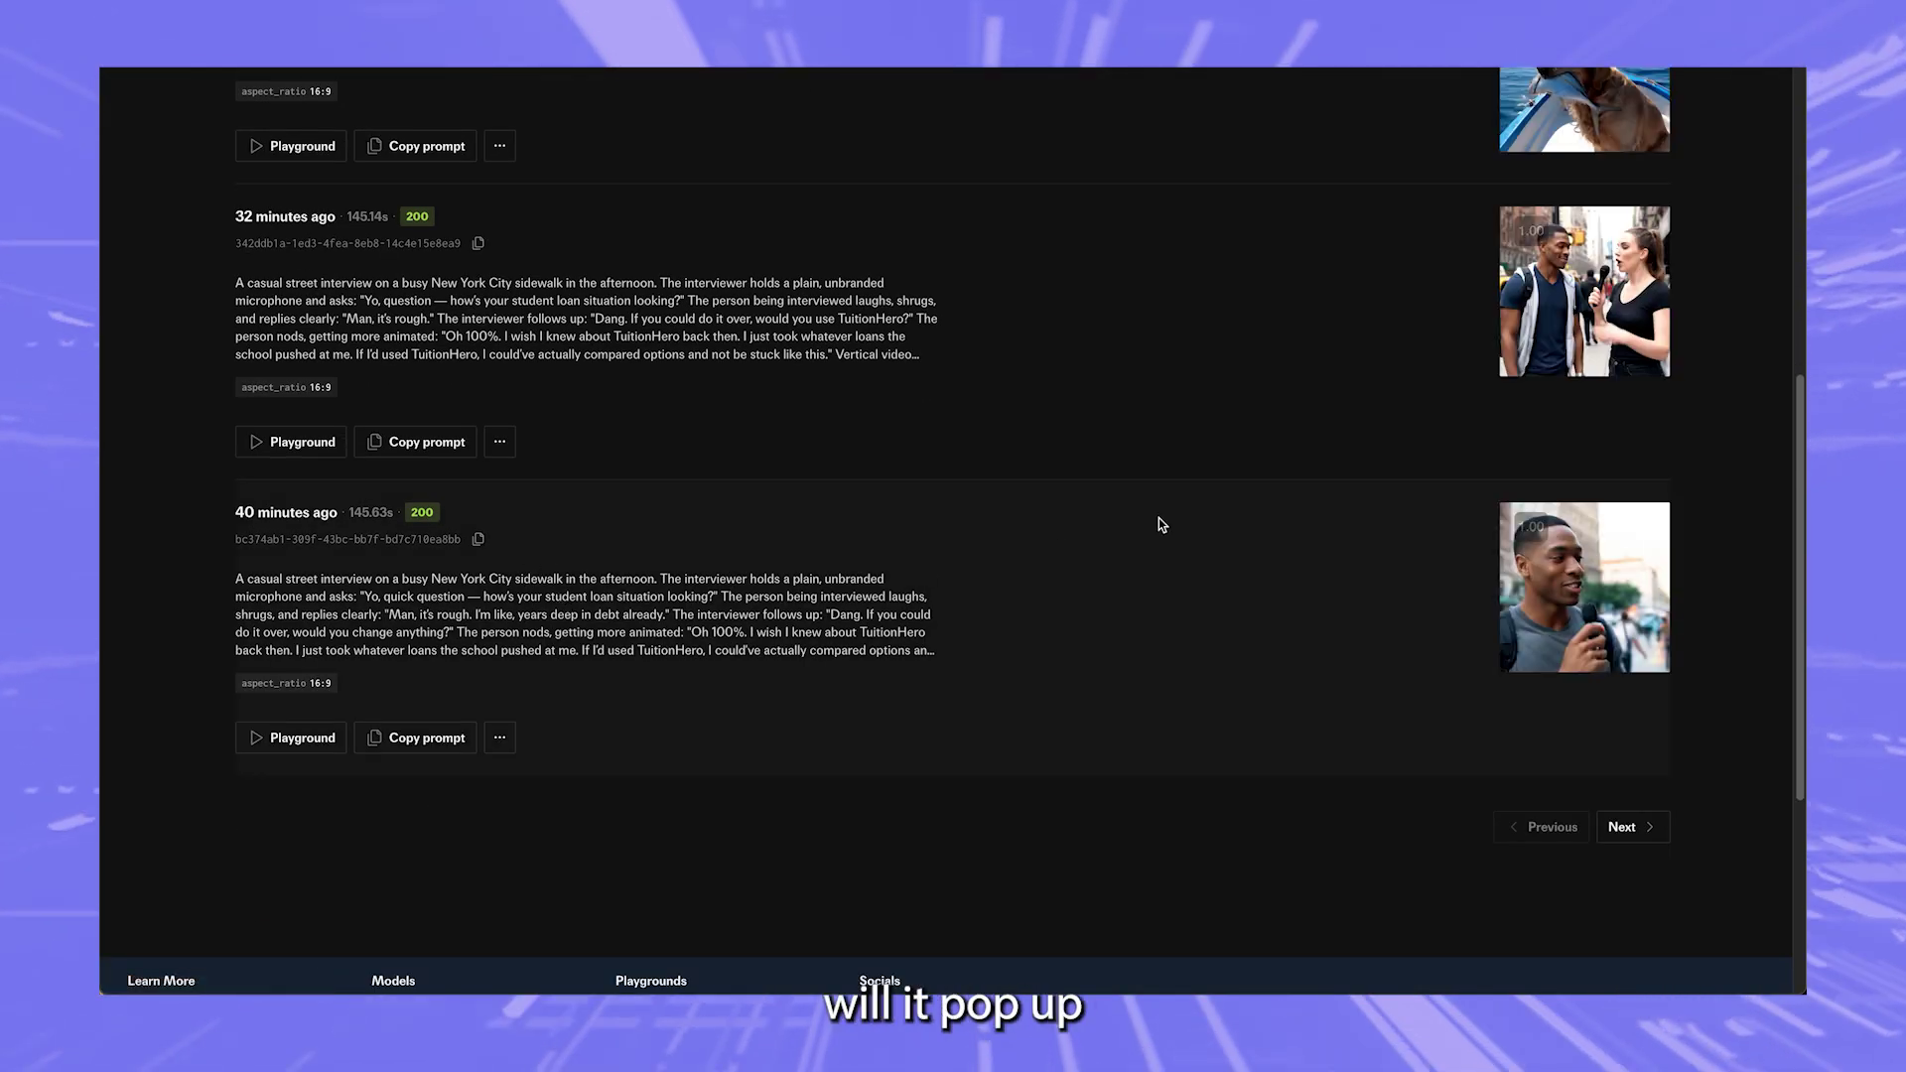
scroll(876, 383, "up", 5)
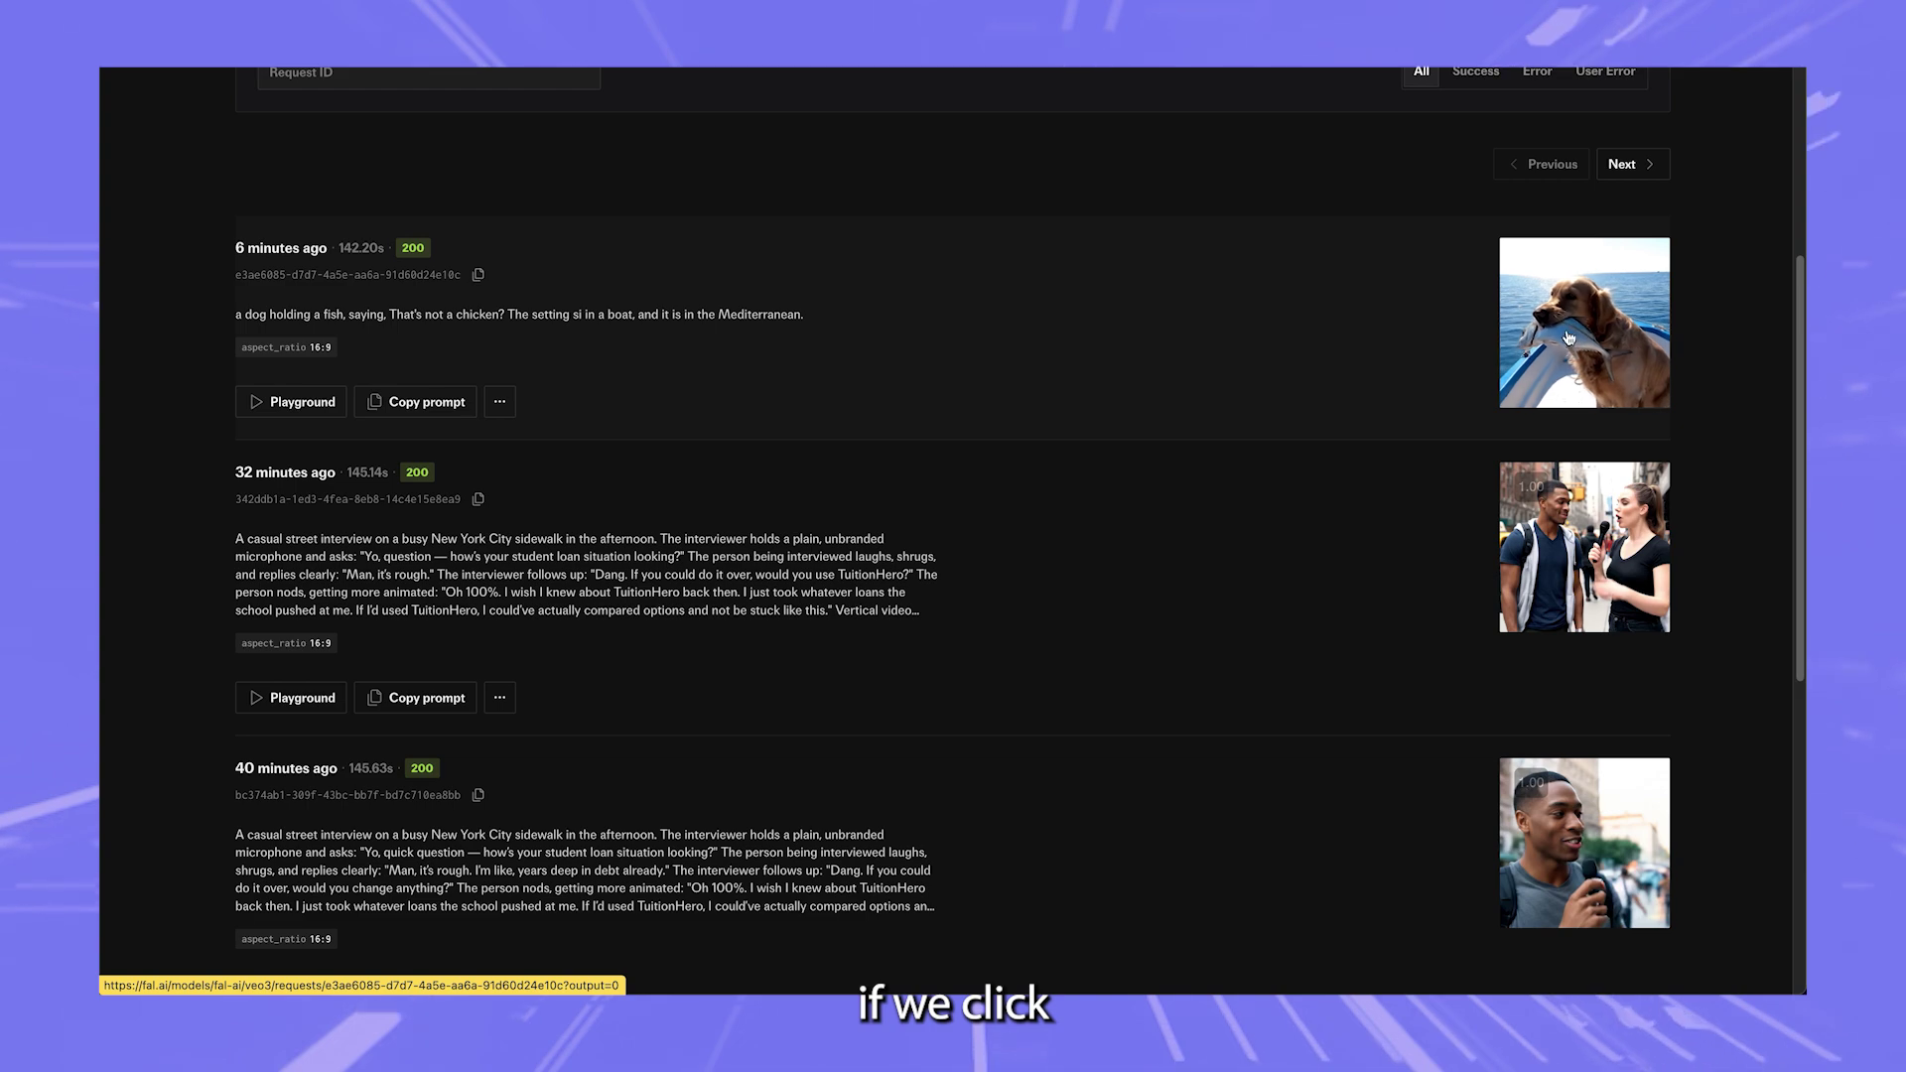
Open the dog-with-fish request's details, checking Timing and the output JSON's video URL
left_click(1568, 339)
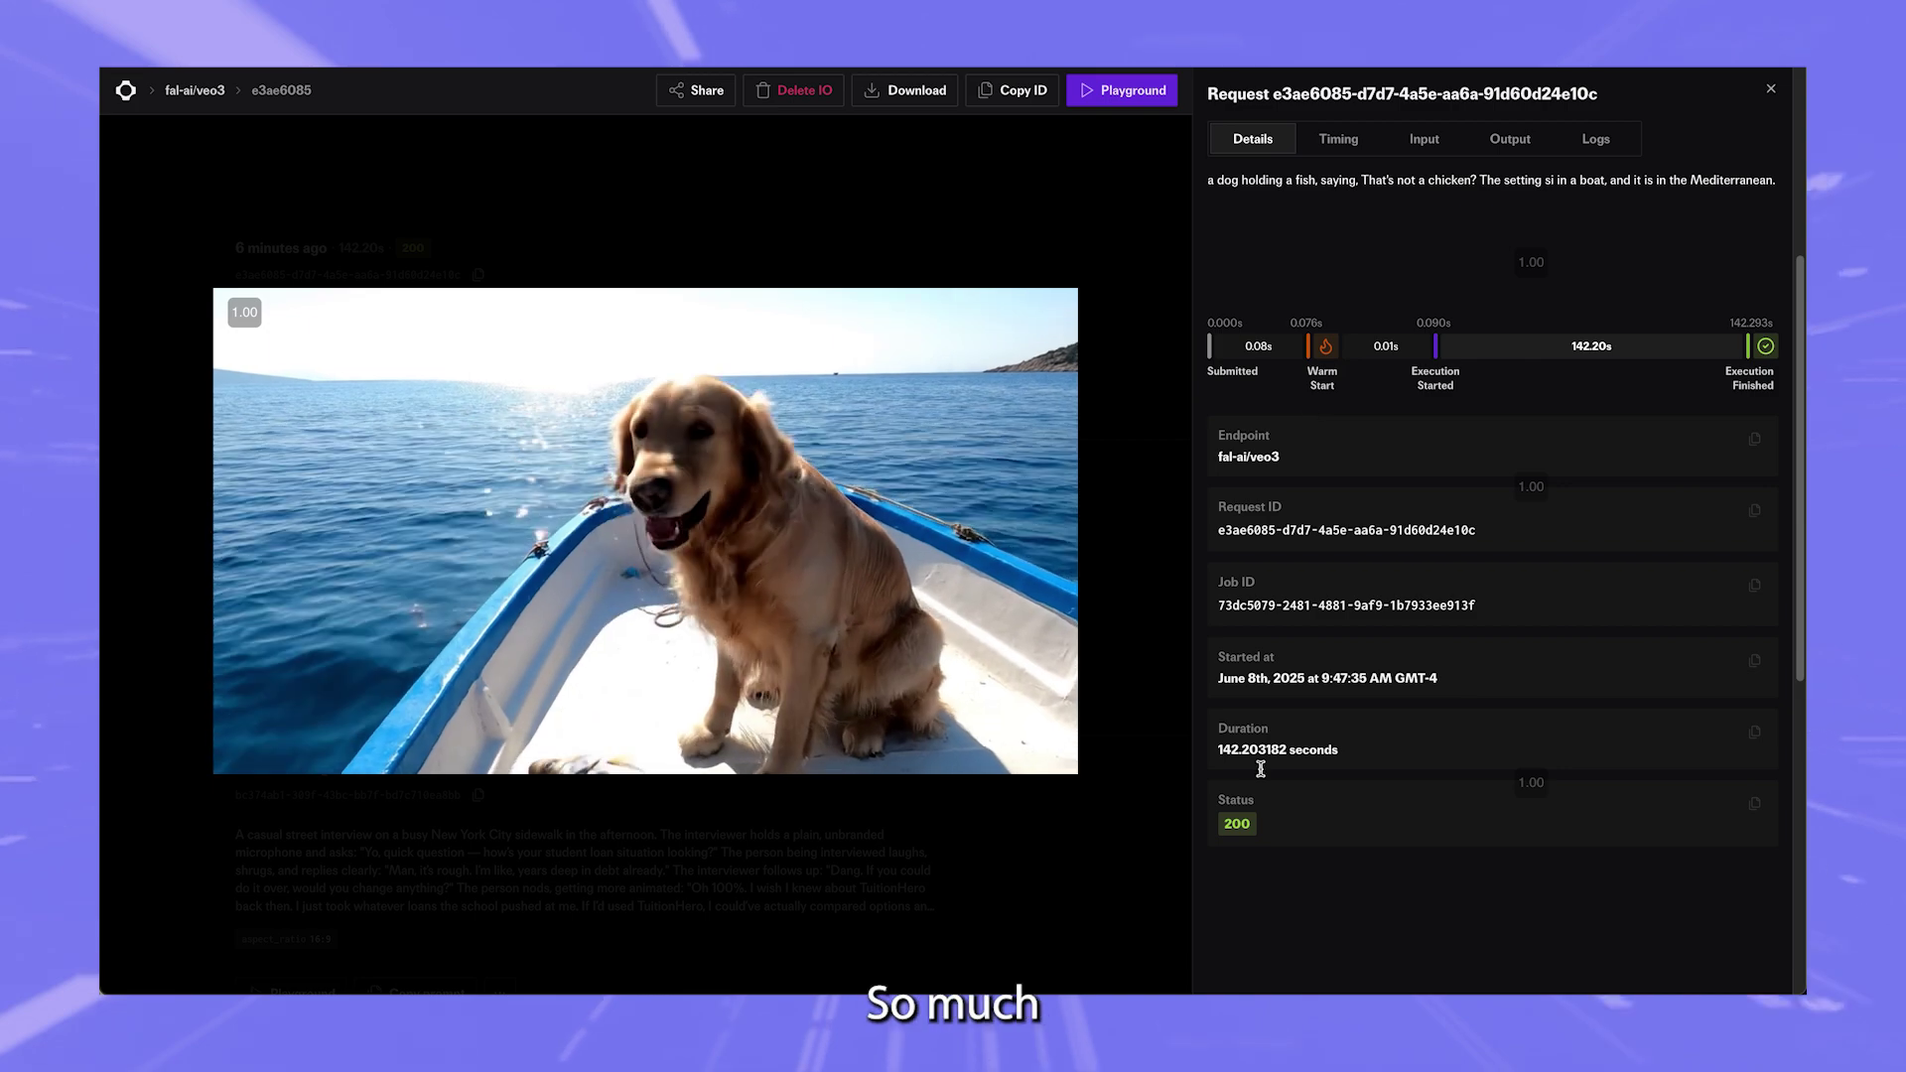
left_click(1315, 141)
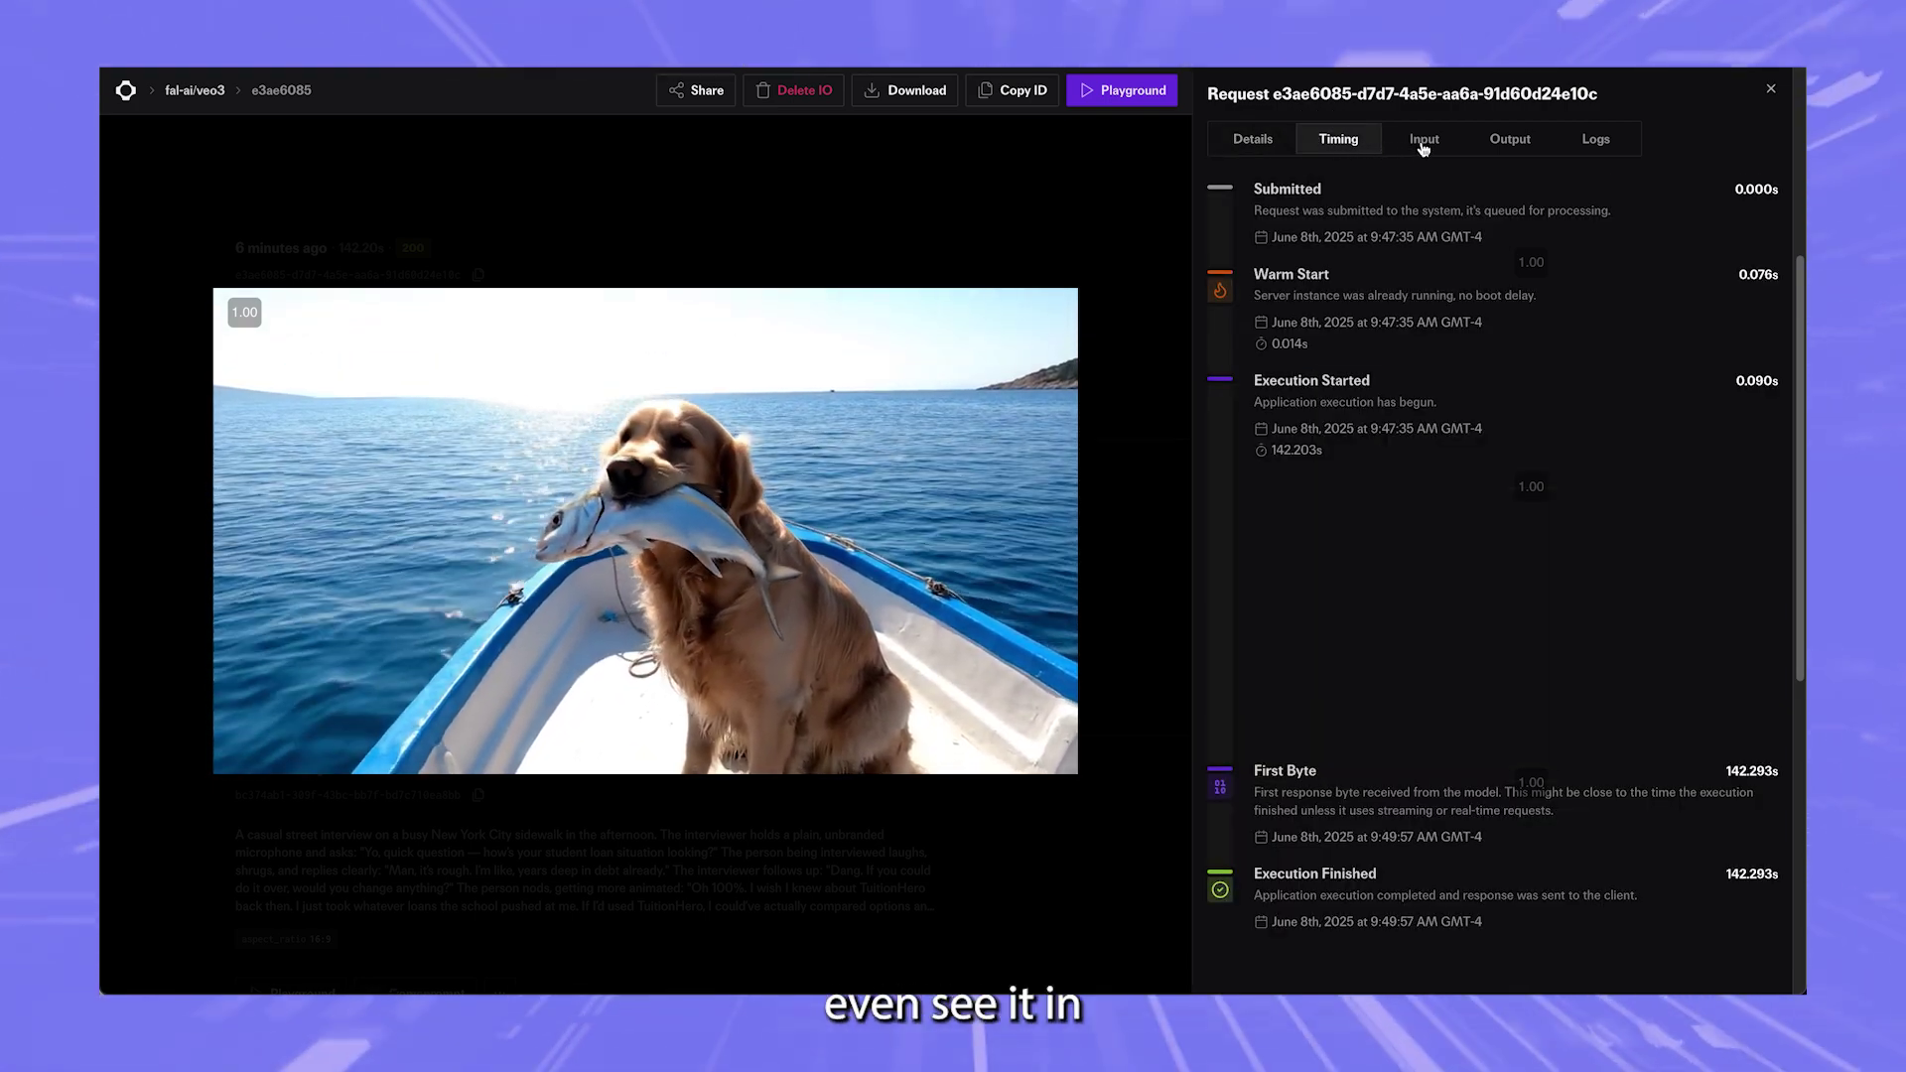
left_click(1508, 141)
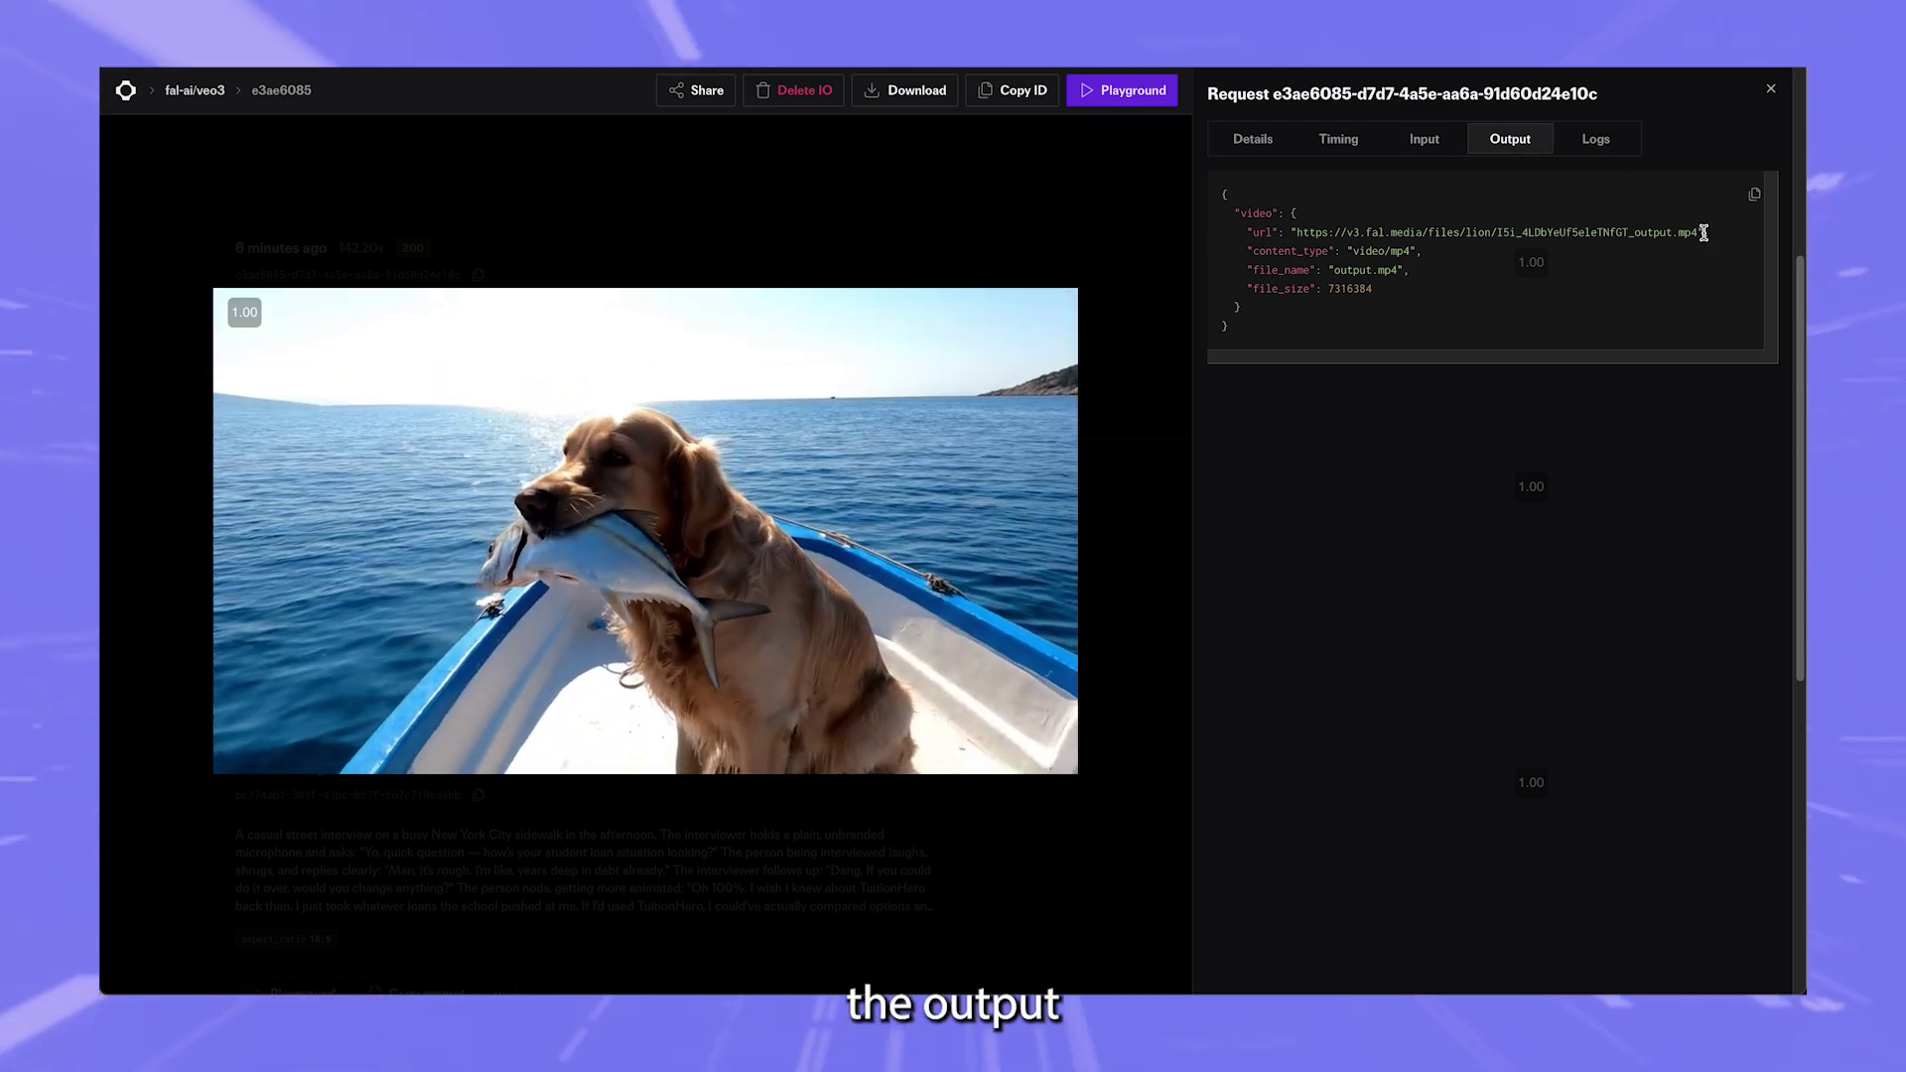
left_click_drag(1699, 233, 1299, 235)
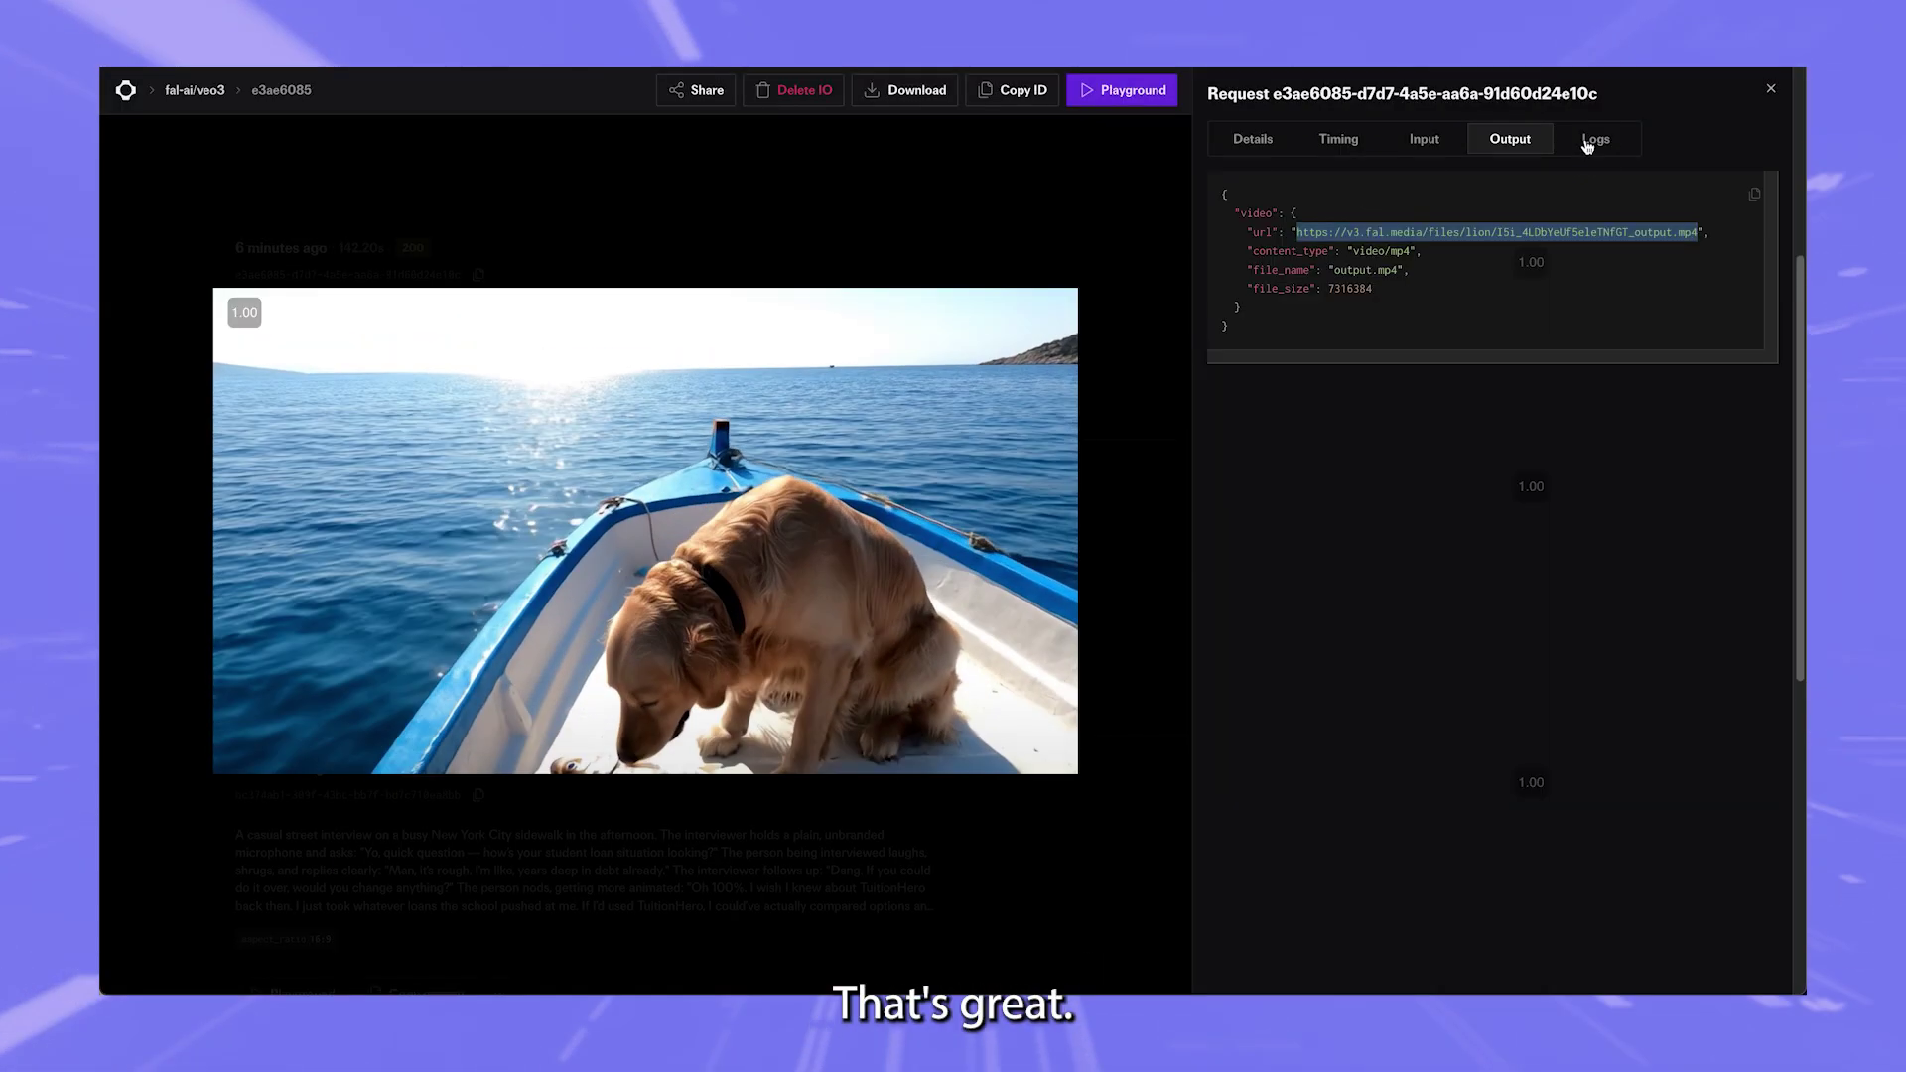
left_click(1591, 140)
Close the request details and scroll the Request History with the dog-and-fish generation on top
key("Escape")
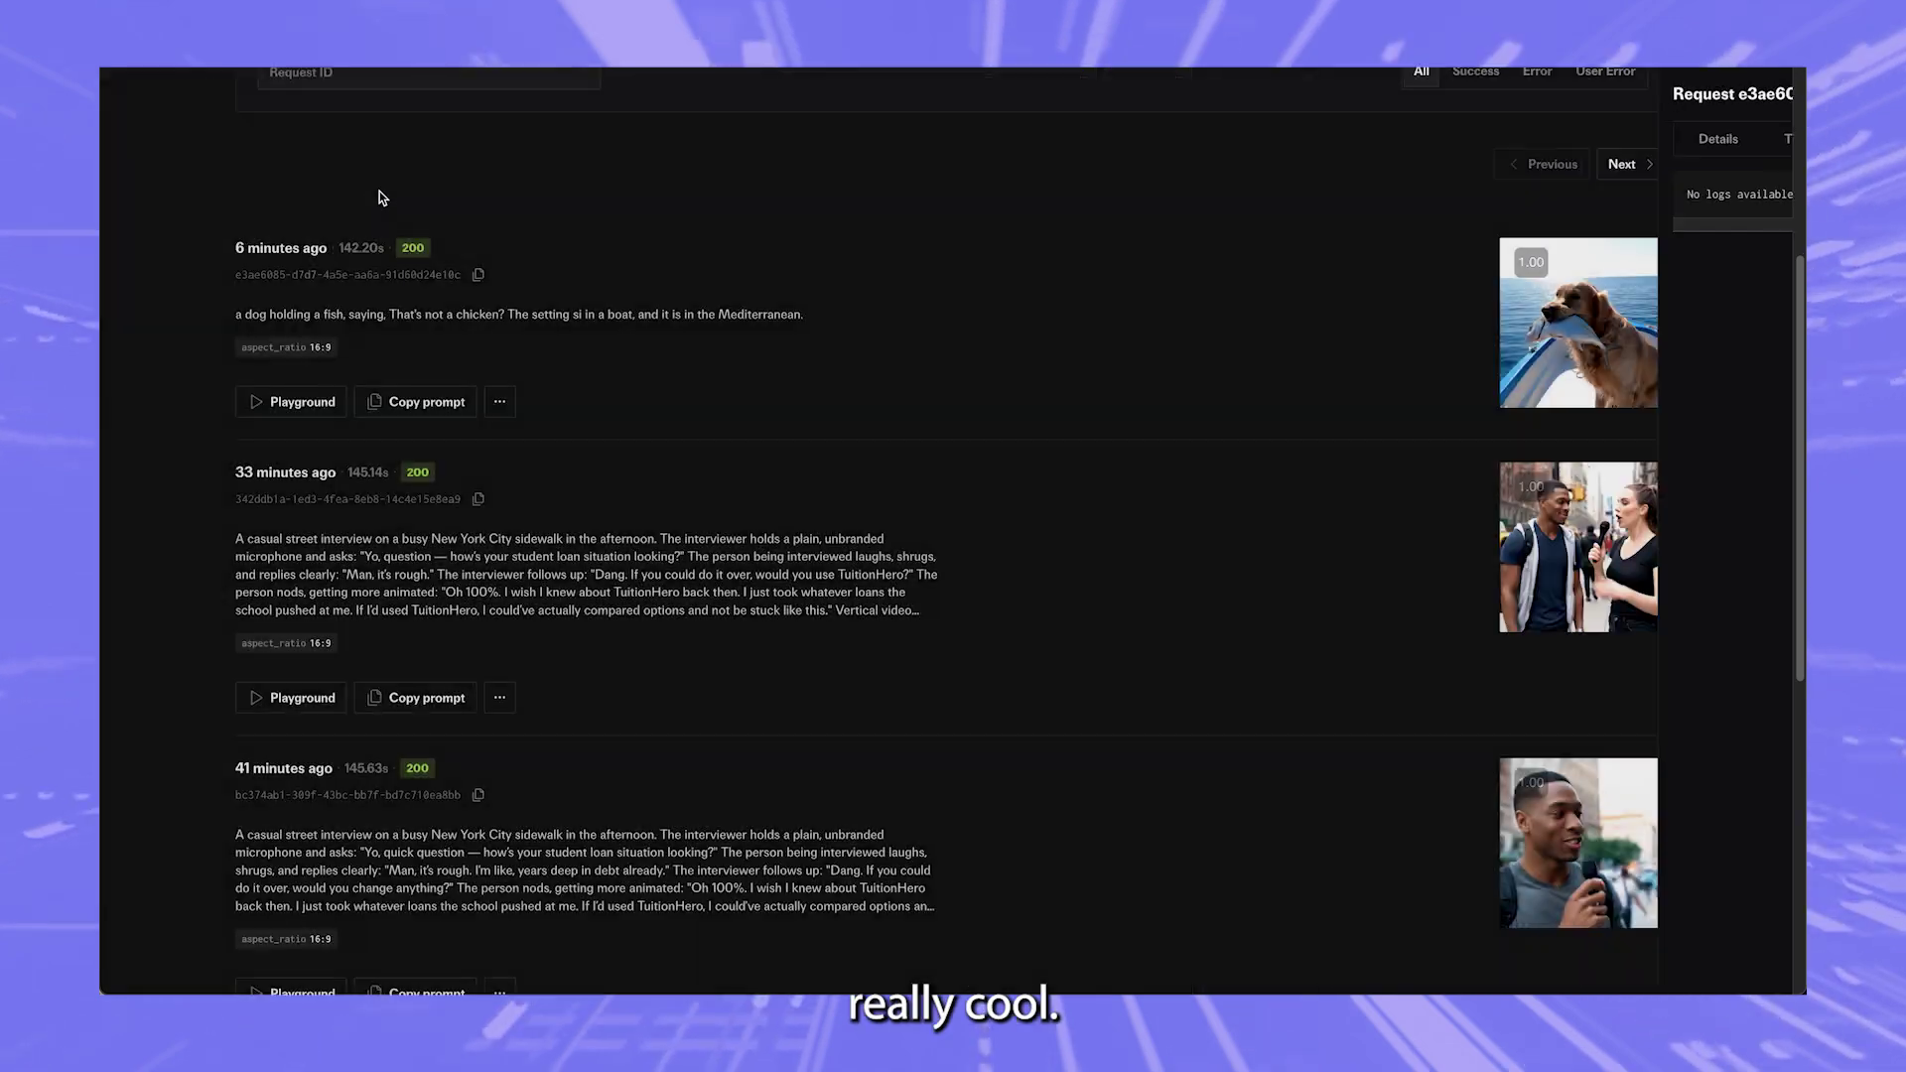
scroll(828, 471, "up", 4)
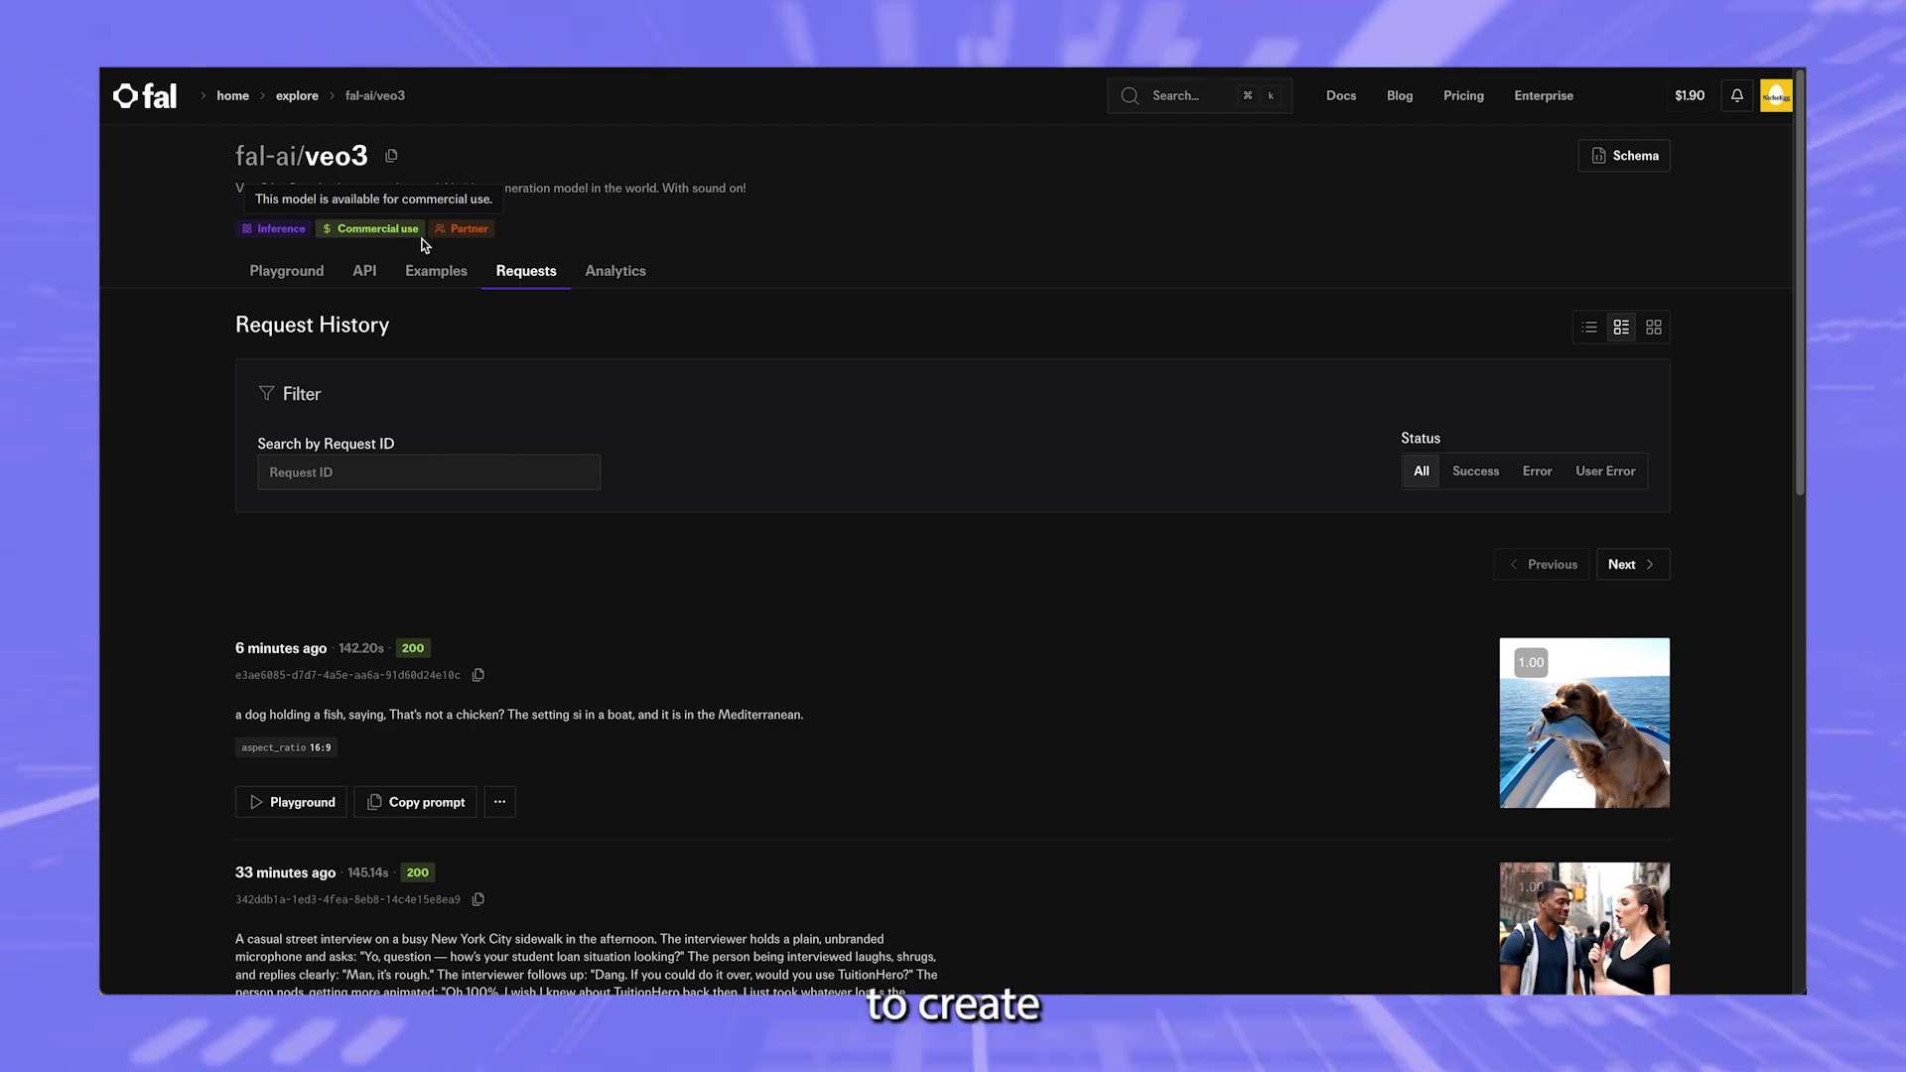
scroll(988, 568, "down", 8)
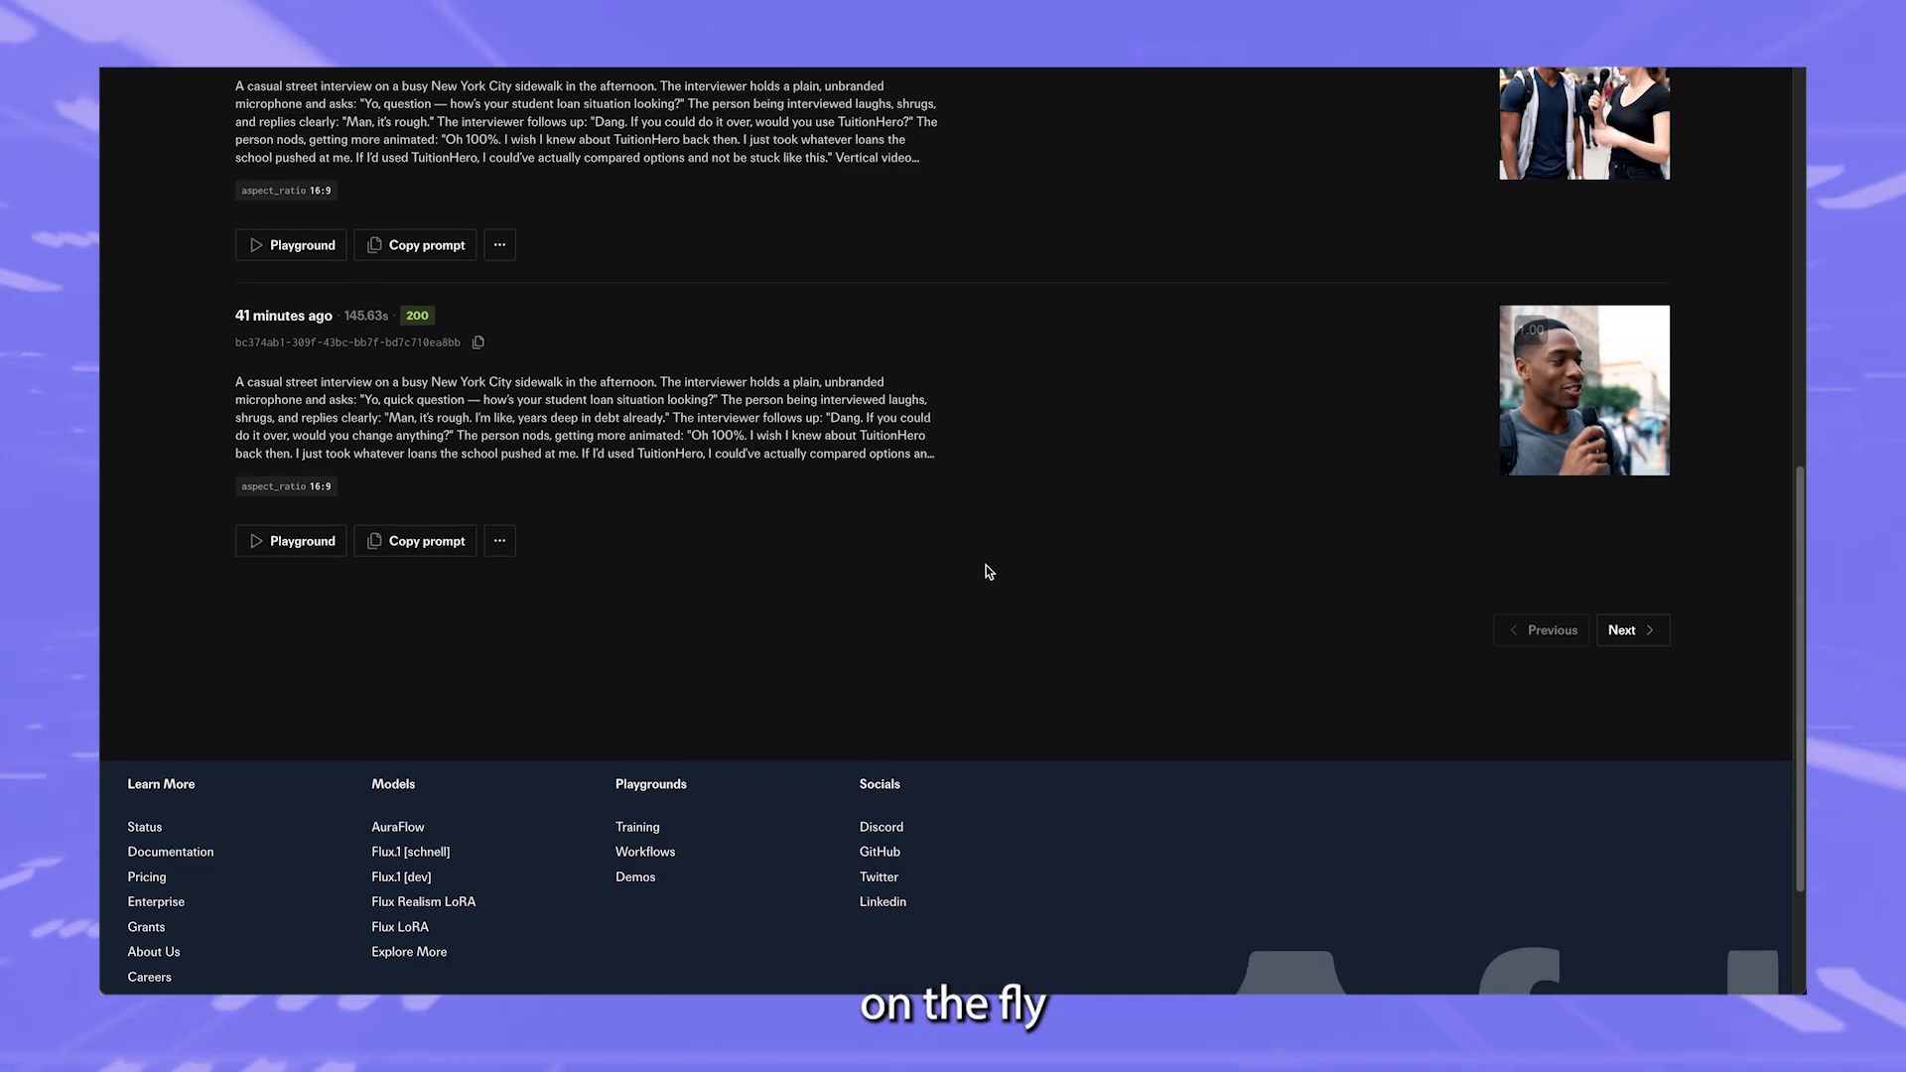
scroll(985, 568, "up", 8)
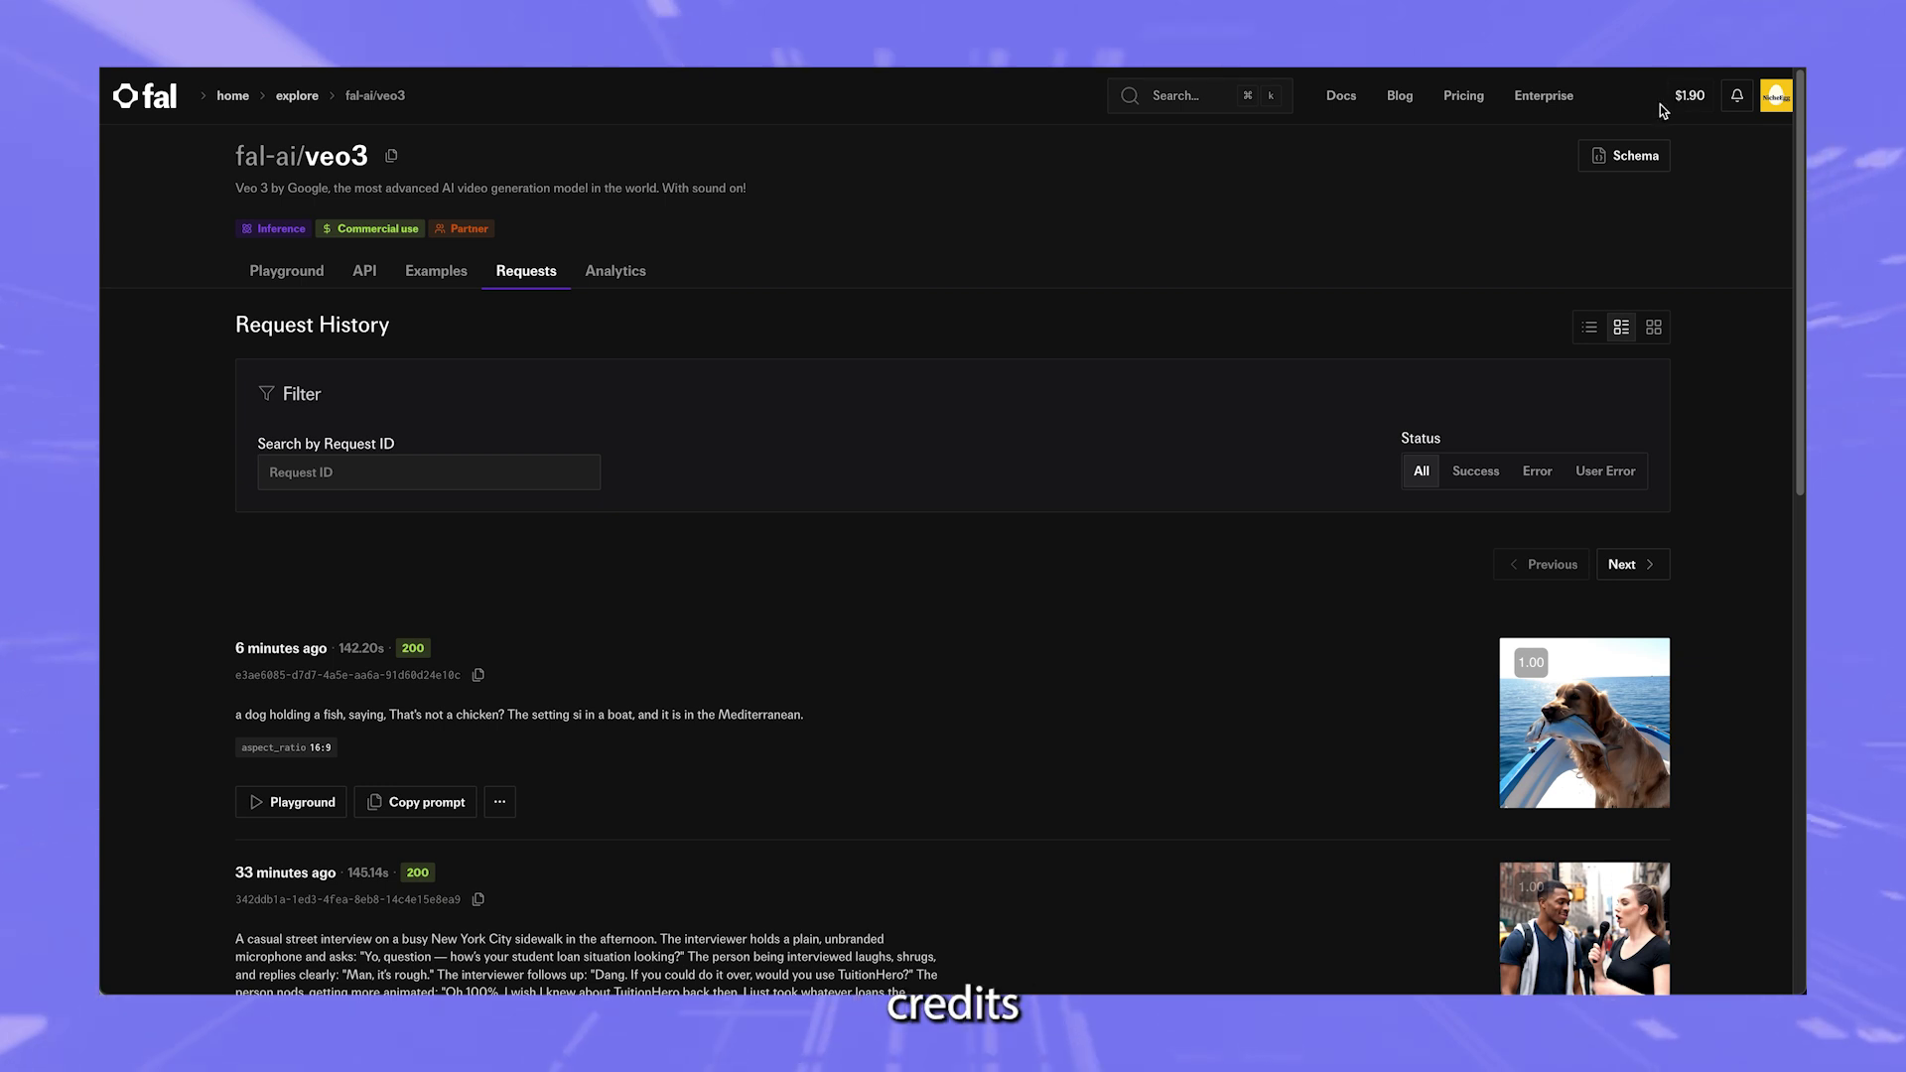